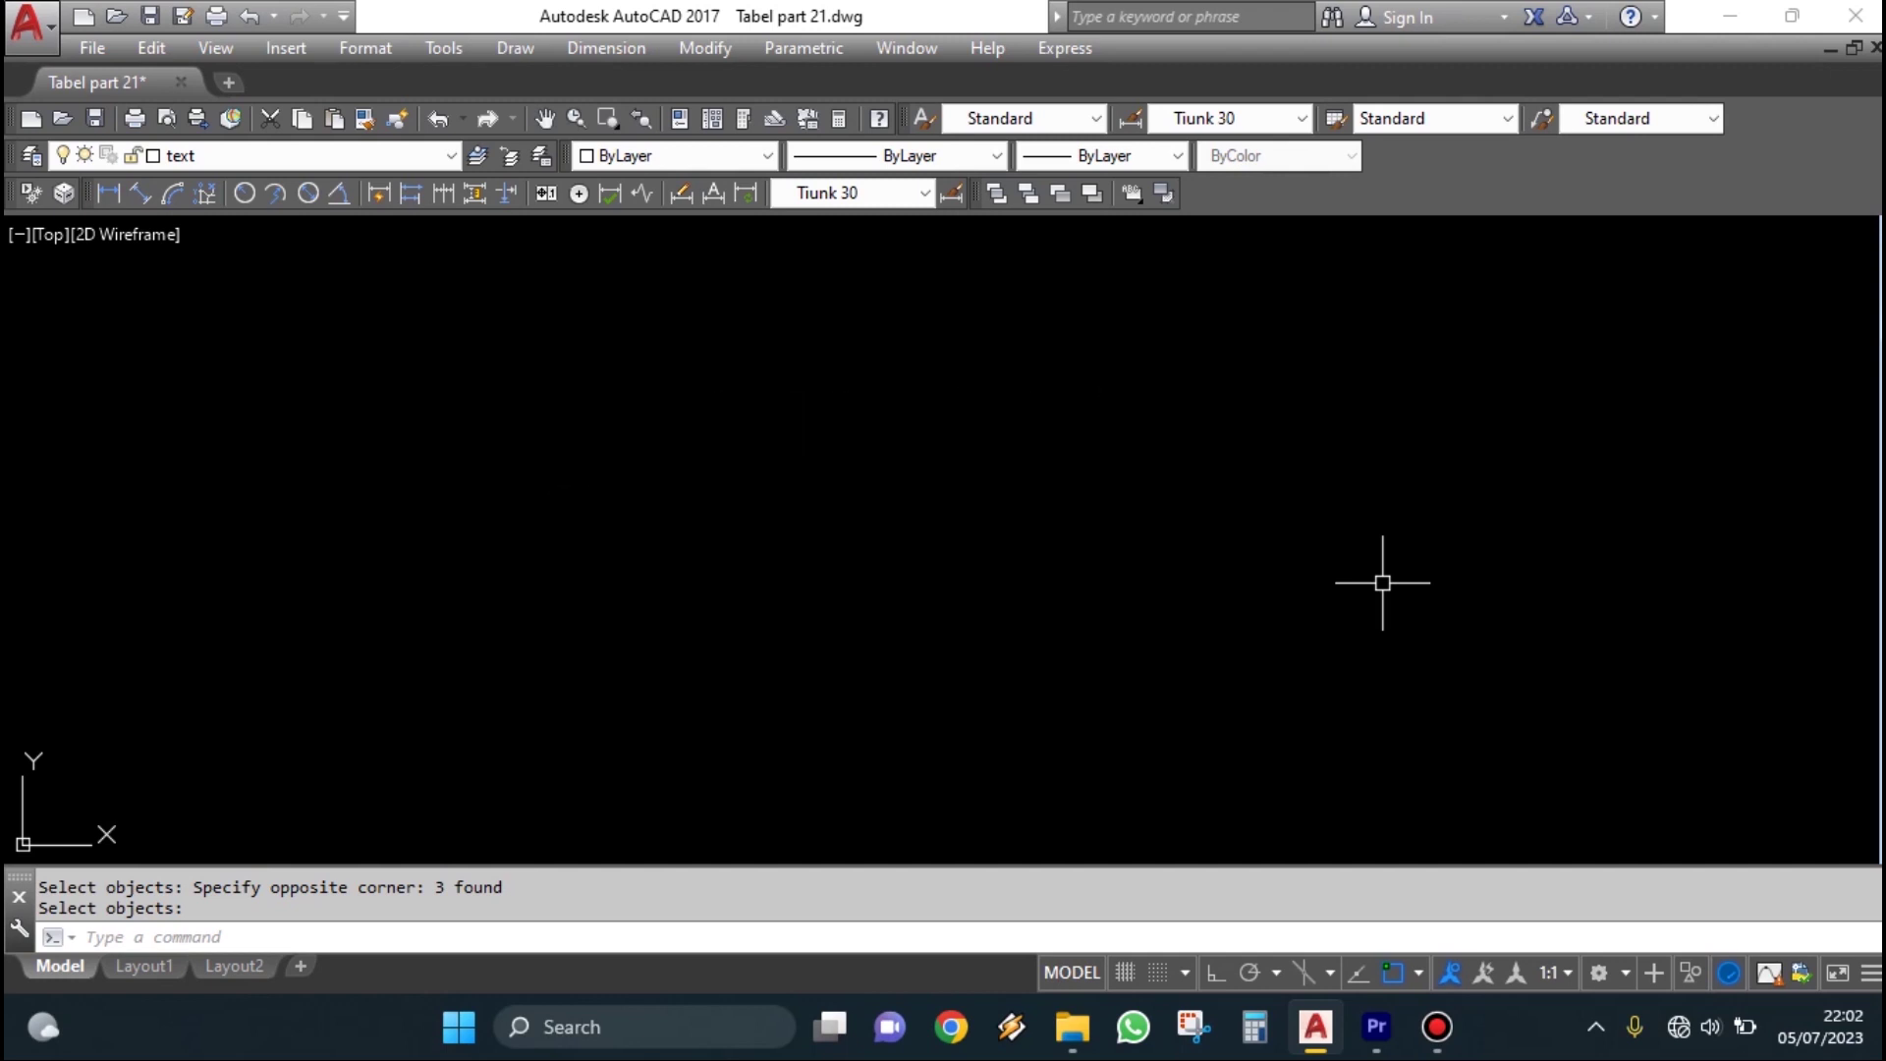
Examine the command reference table's draw, modify and support entries with their shortcuts
scroll(1297, 599, down, 3)
scroll(903, 786, up, 5)
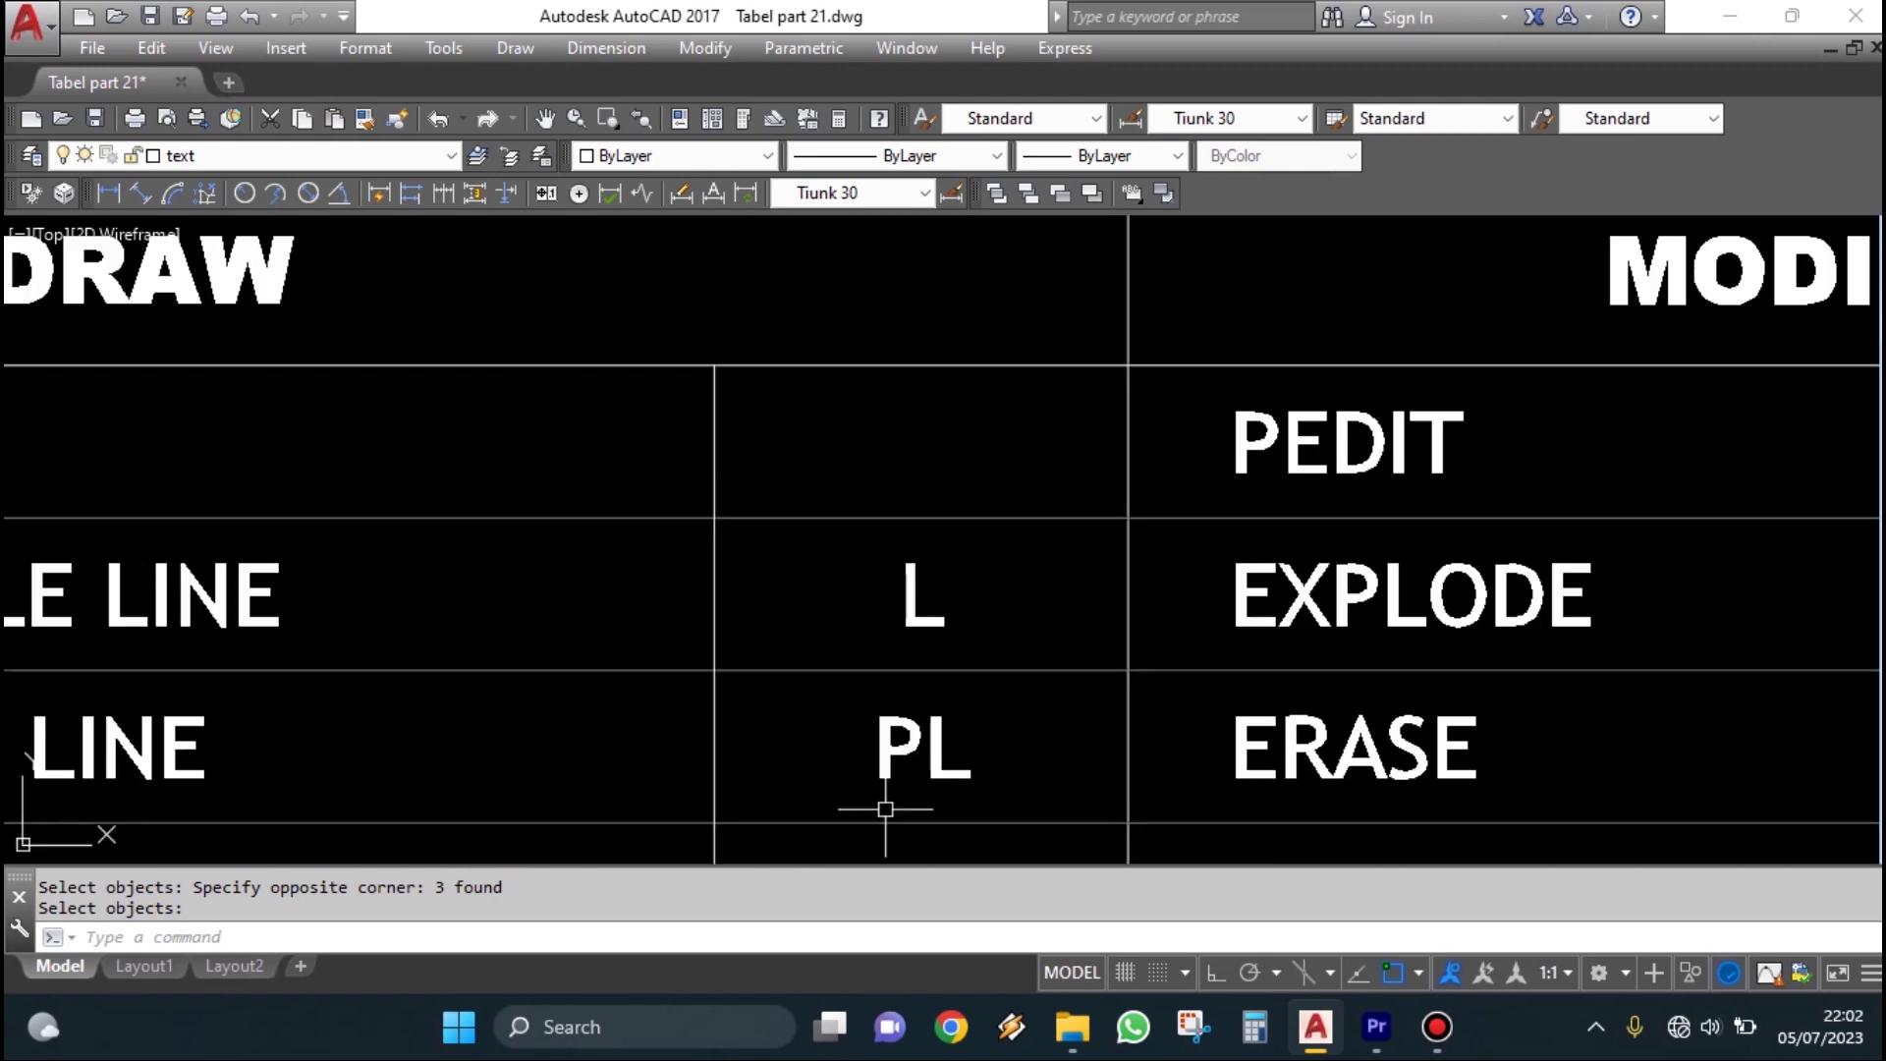
scroll(776, 634, down, 2)
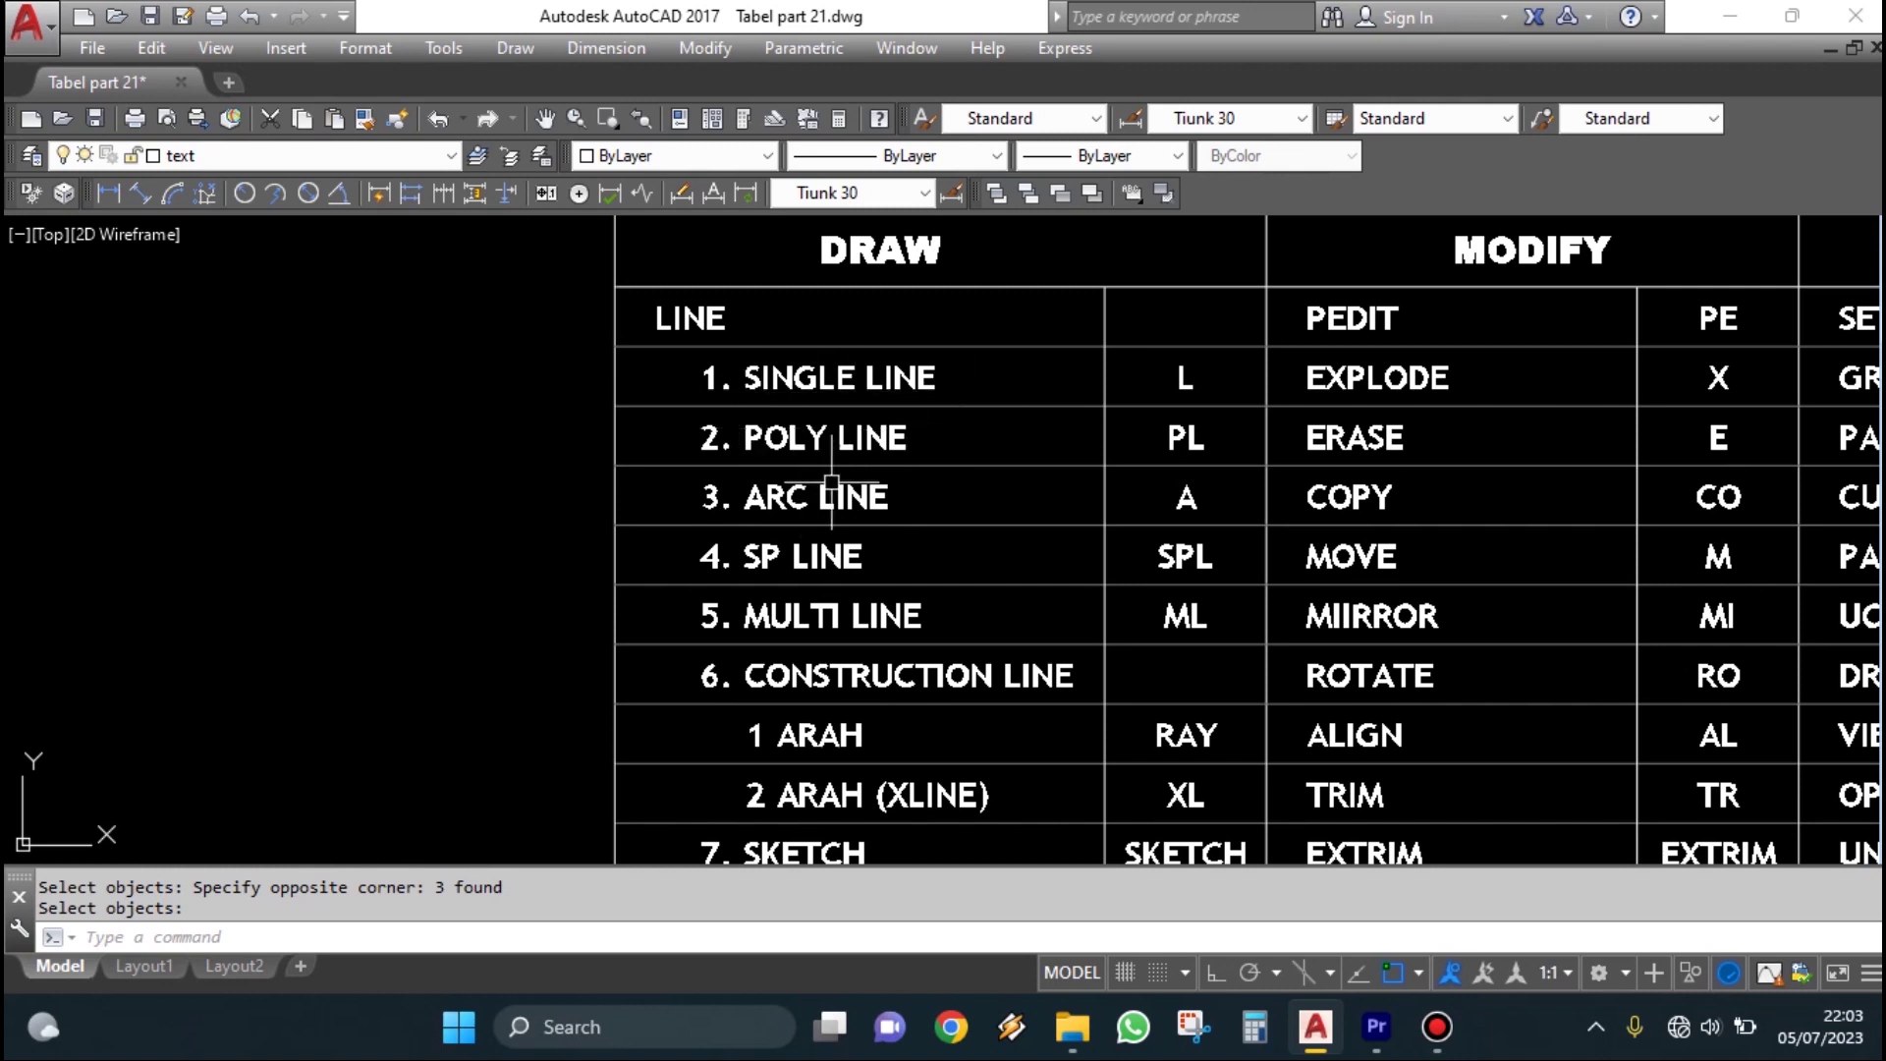
middle_drag(842, 674, 838, 615)
scroll(925, 587, up, 2)
scroll(925, 588, down, 3)
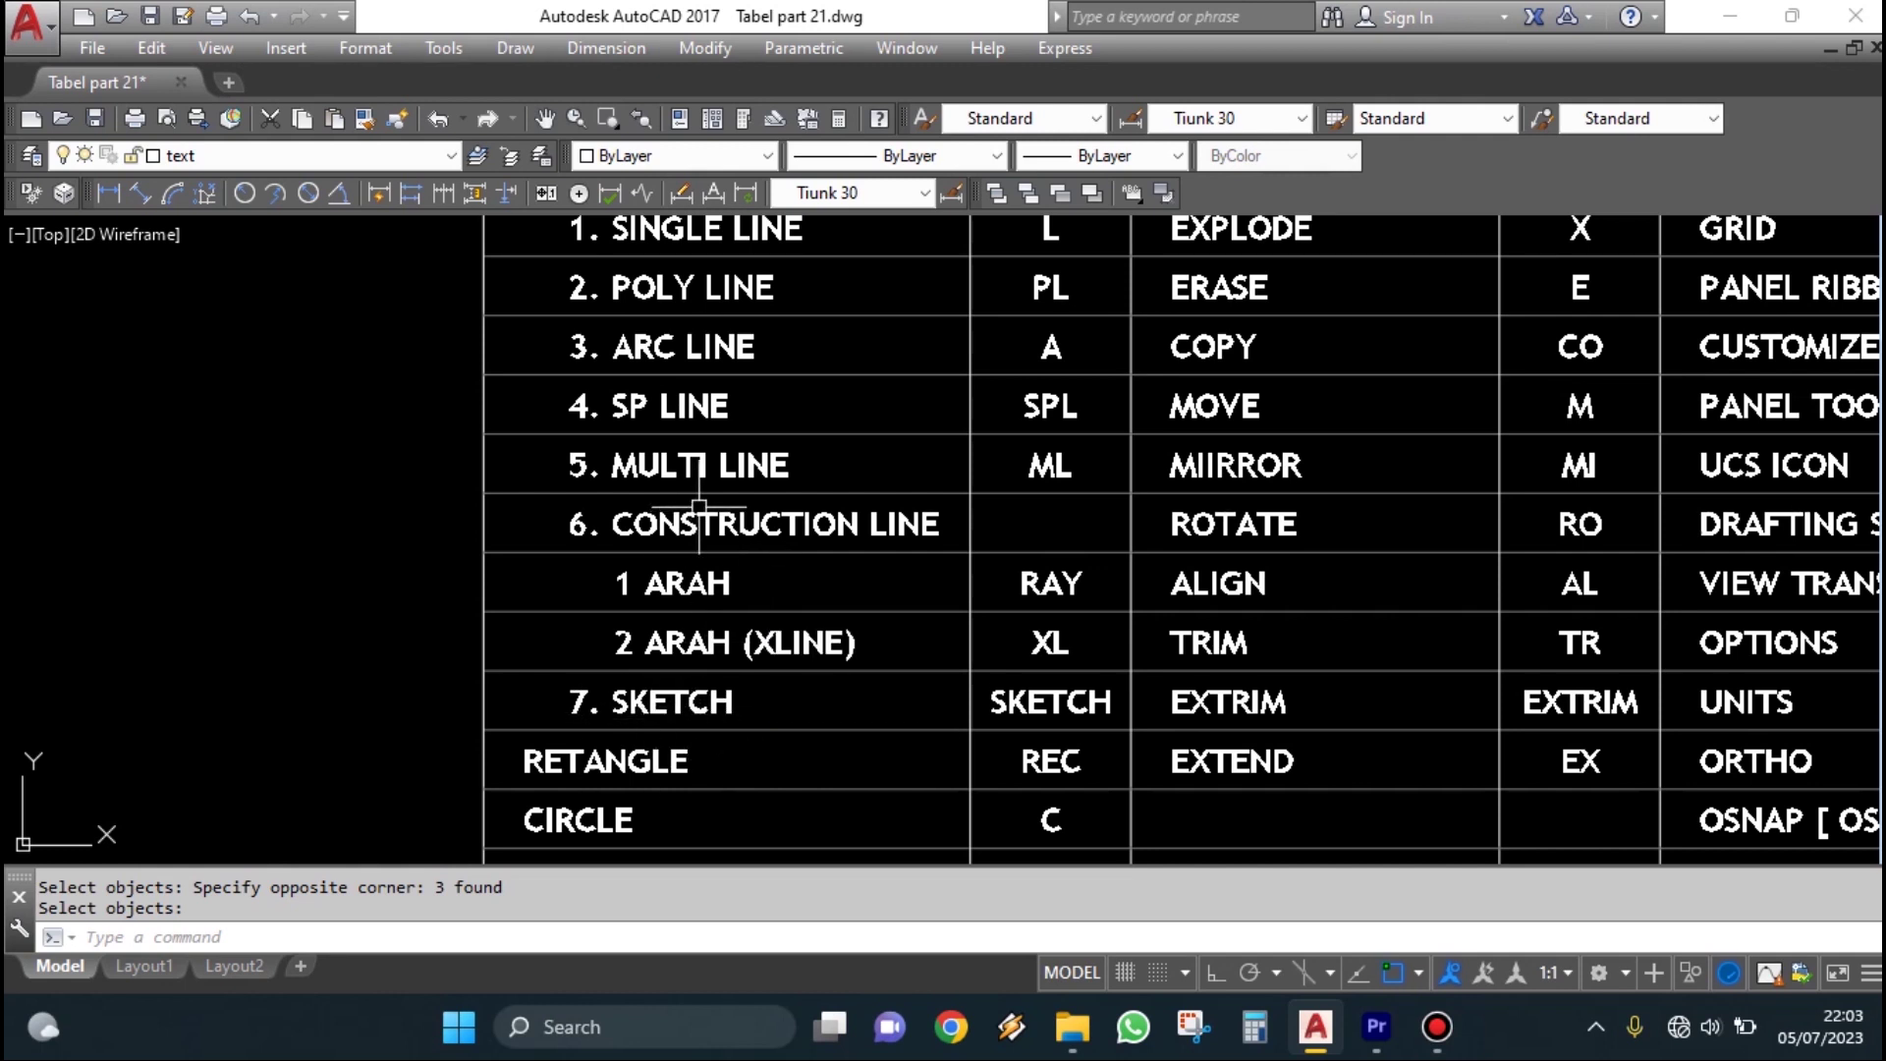
middle_drag(723, 303, 732, 368)
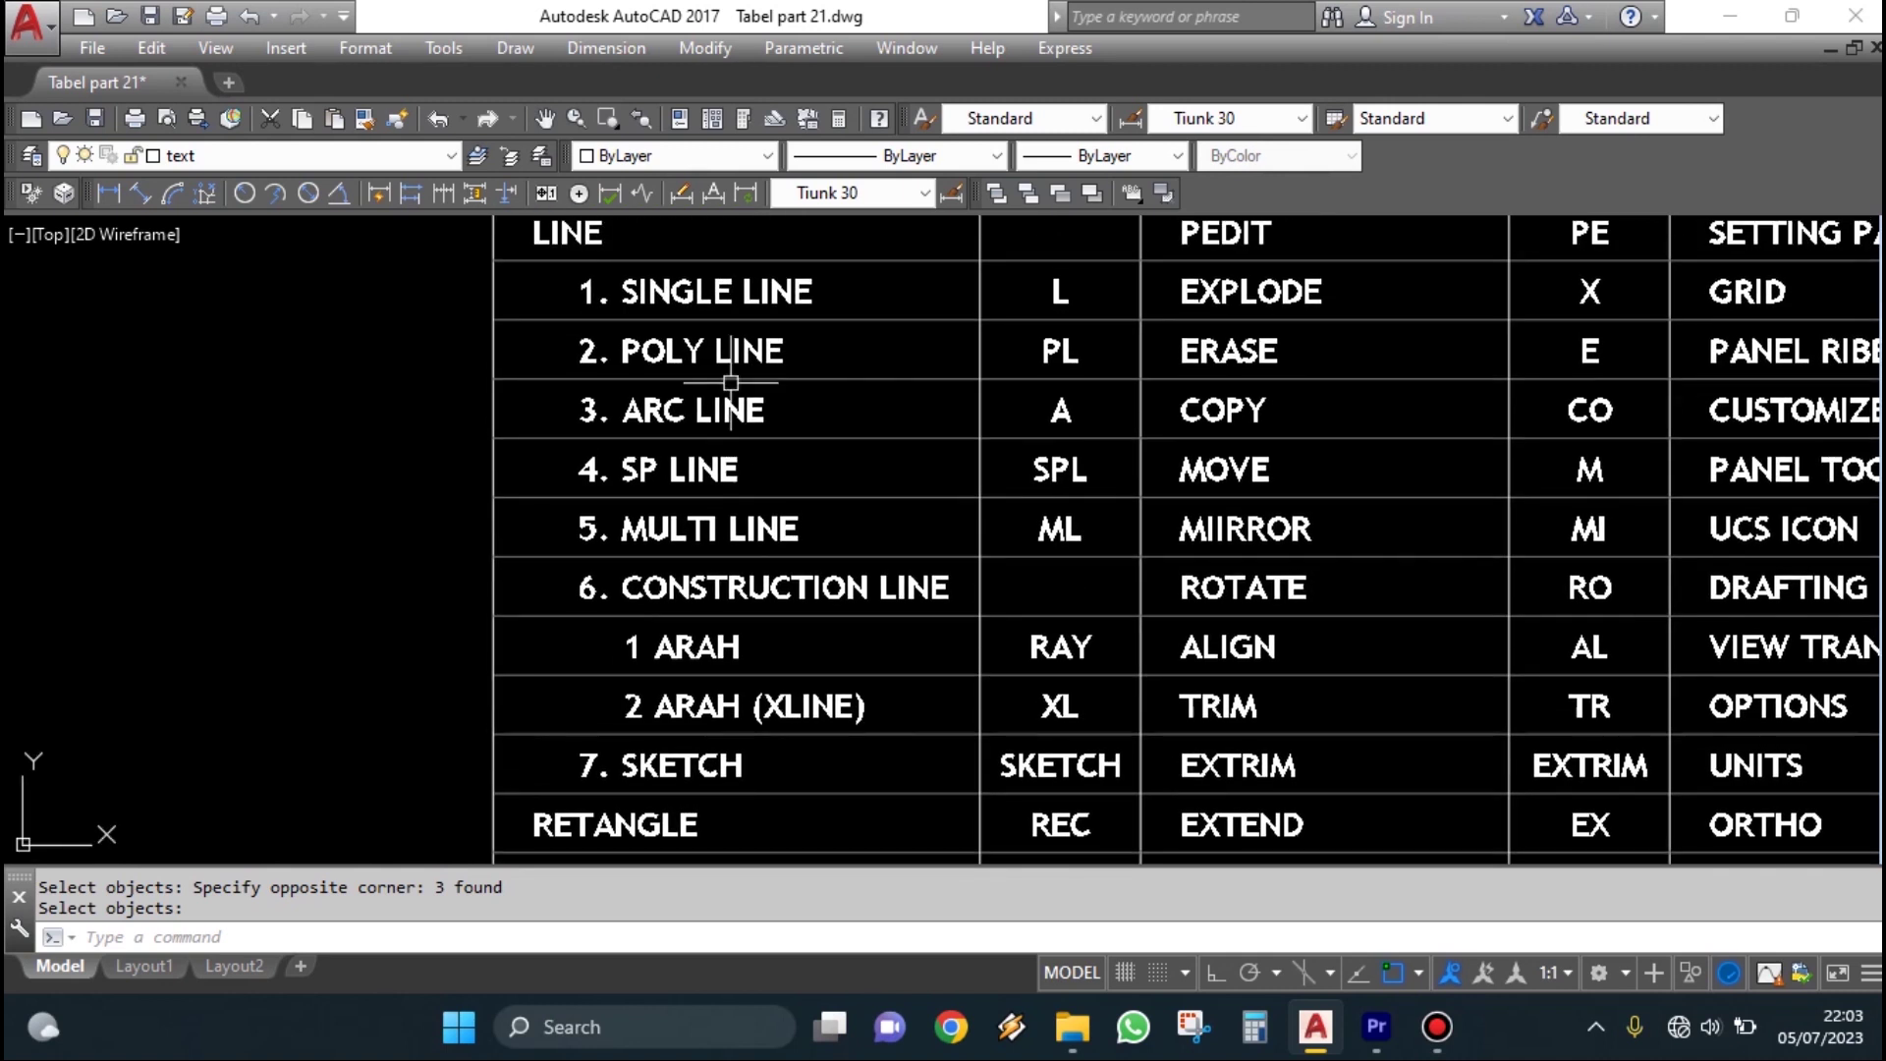
scroll(913, 351, down, 3)
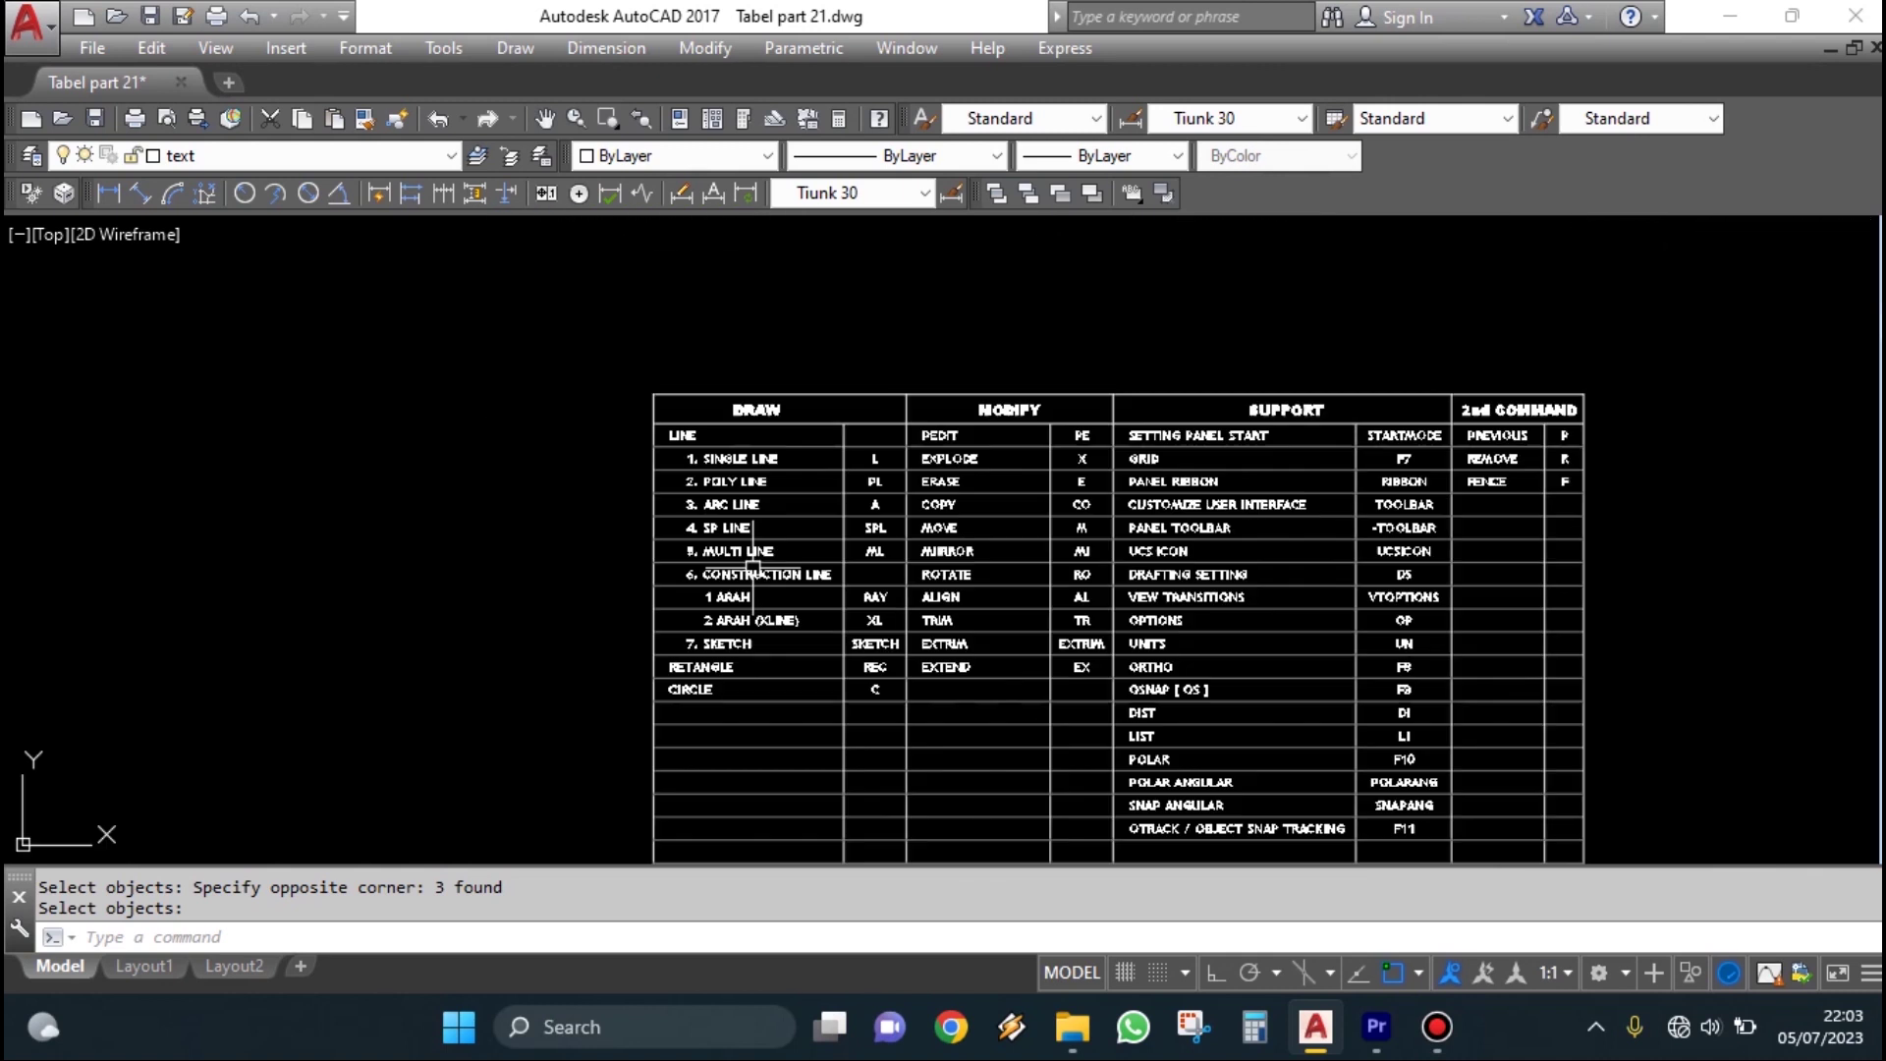
mouse_move(913, 351)
middle_down()
mouse_move(976, 438)
mouse_move(986, 505)
middle_up()
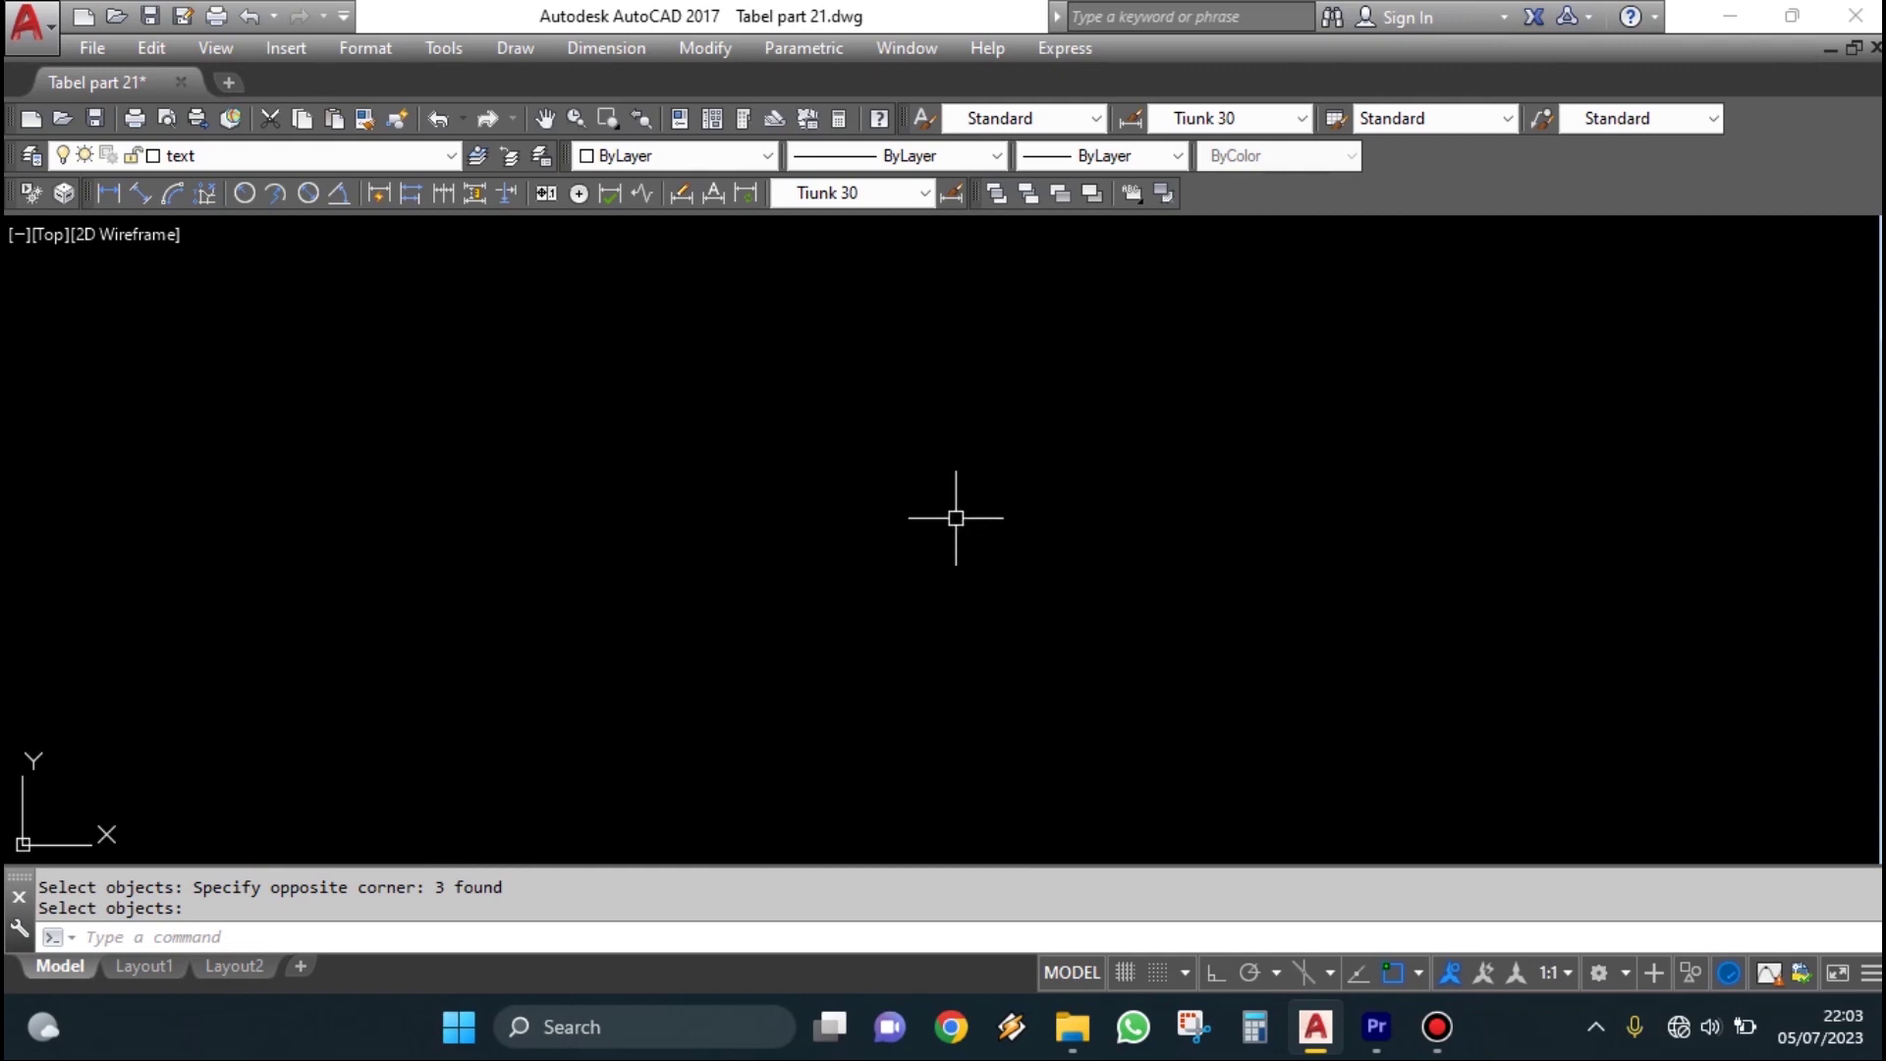
key(Return)
click(986, 538)
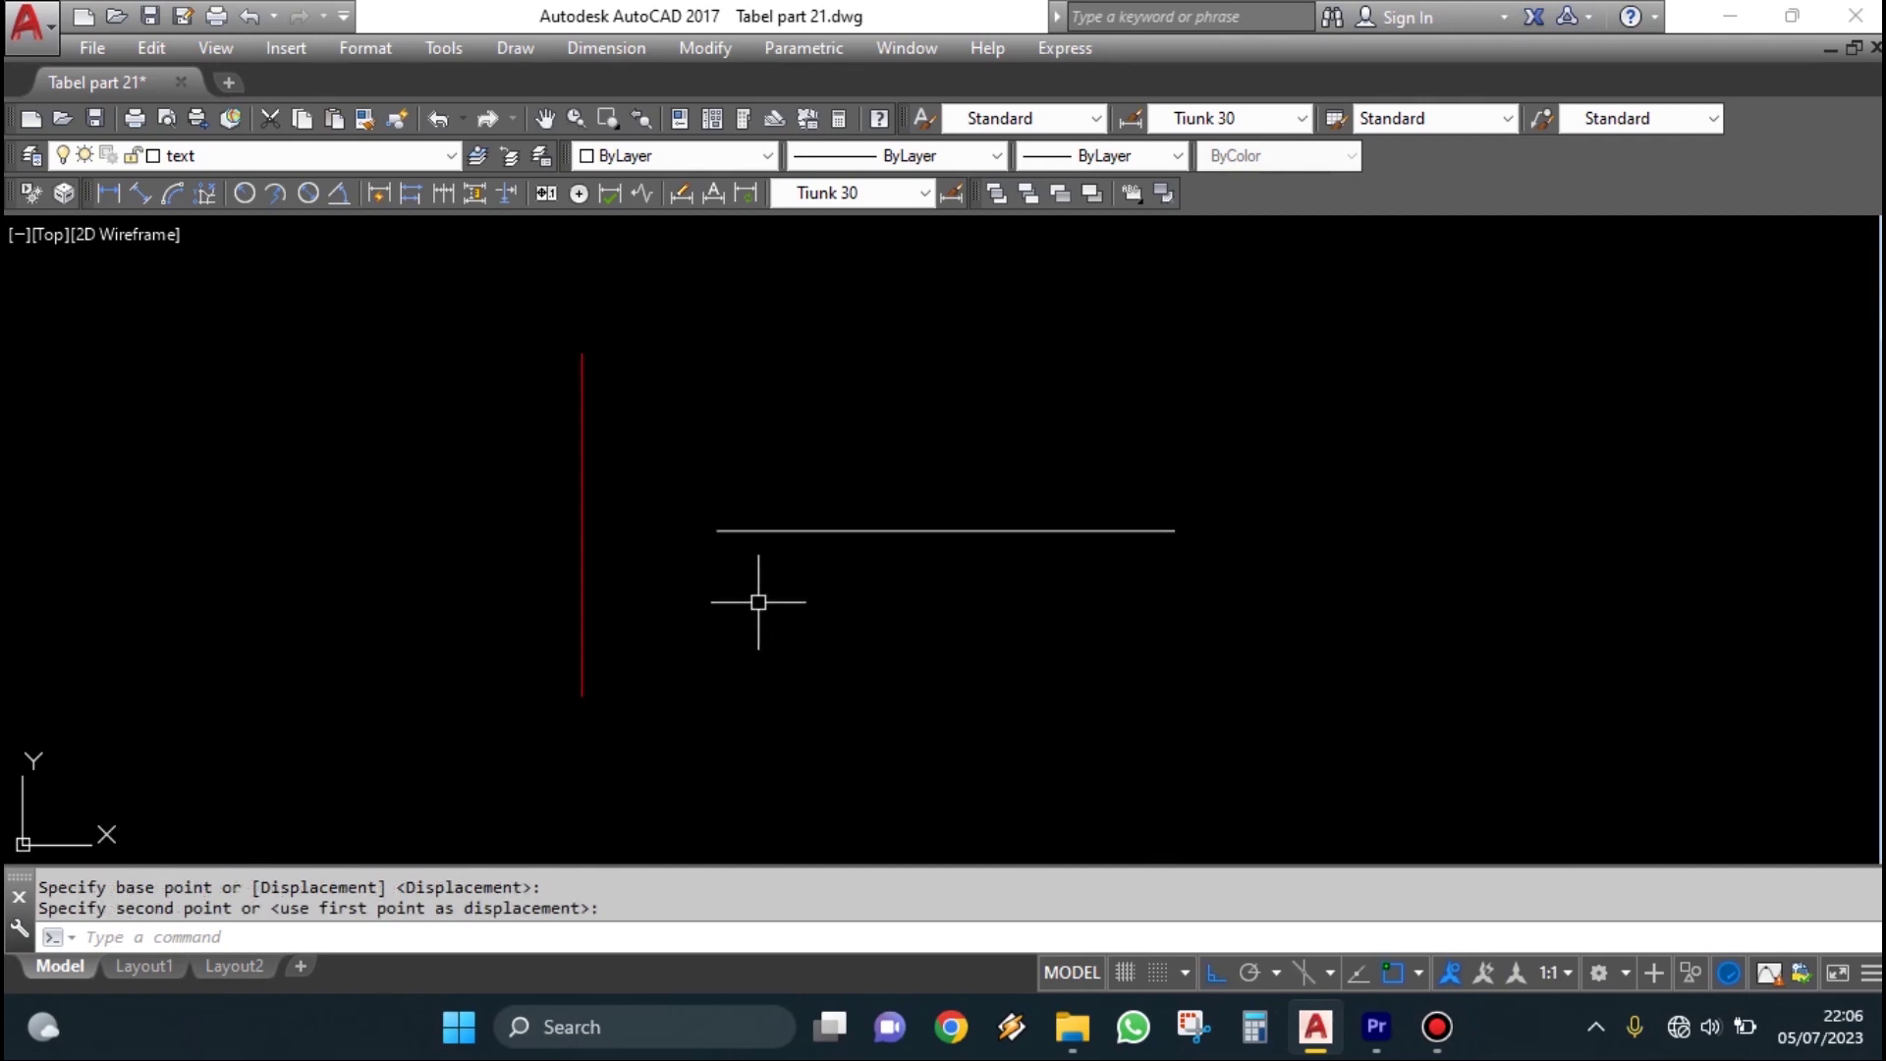
scroll(757, 589, up, 2)
middle_drag(737, 547, 777, 604)
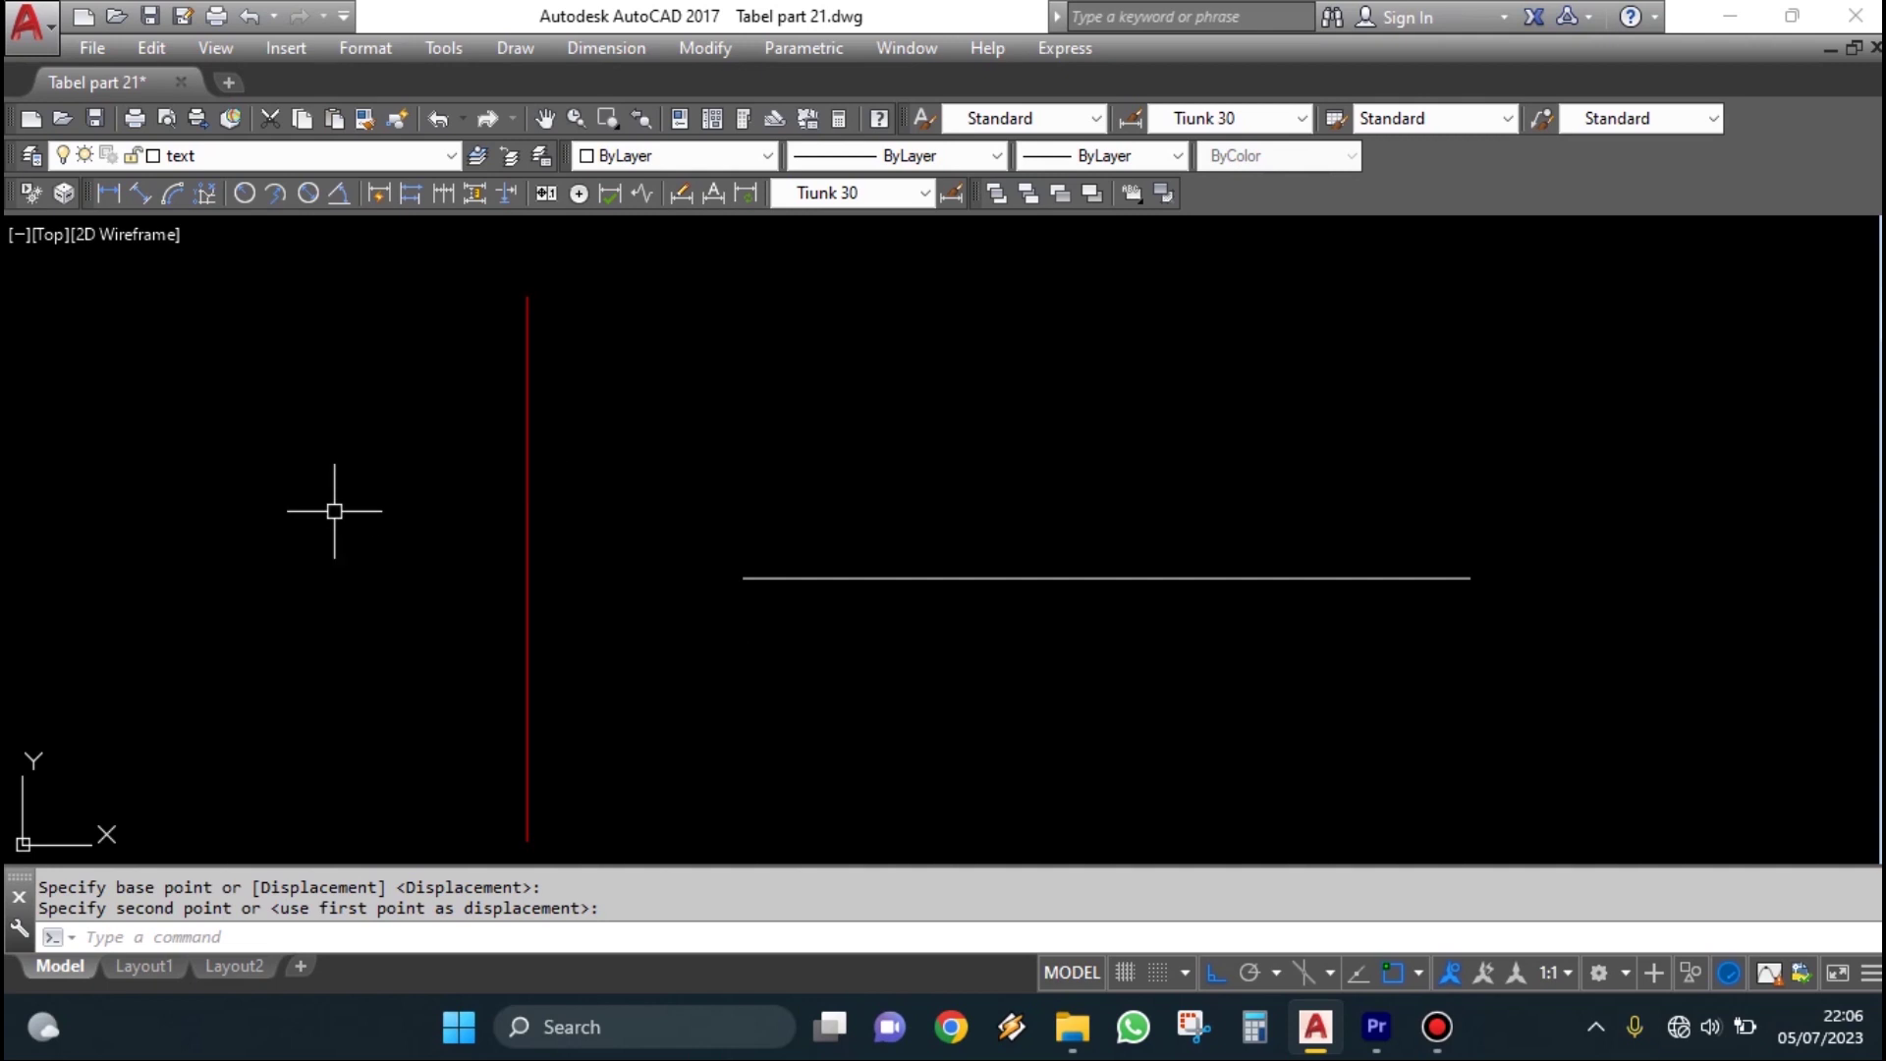
middle_drag(1296, 592, 1134, 579)
scroll(827, 599, down, 1)
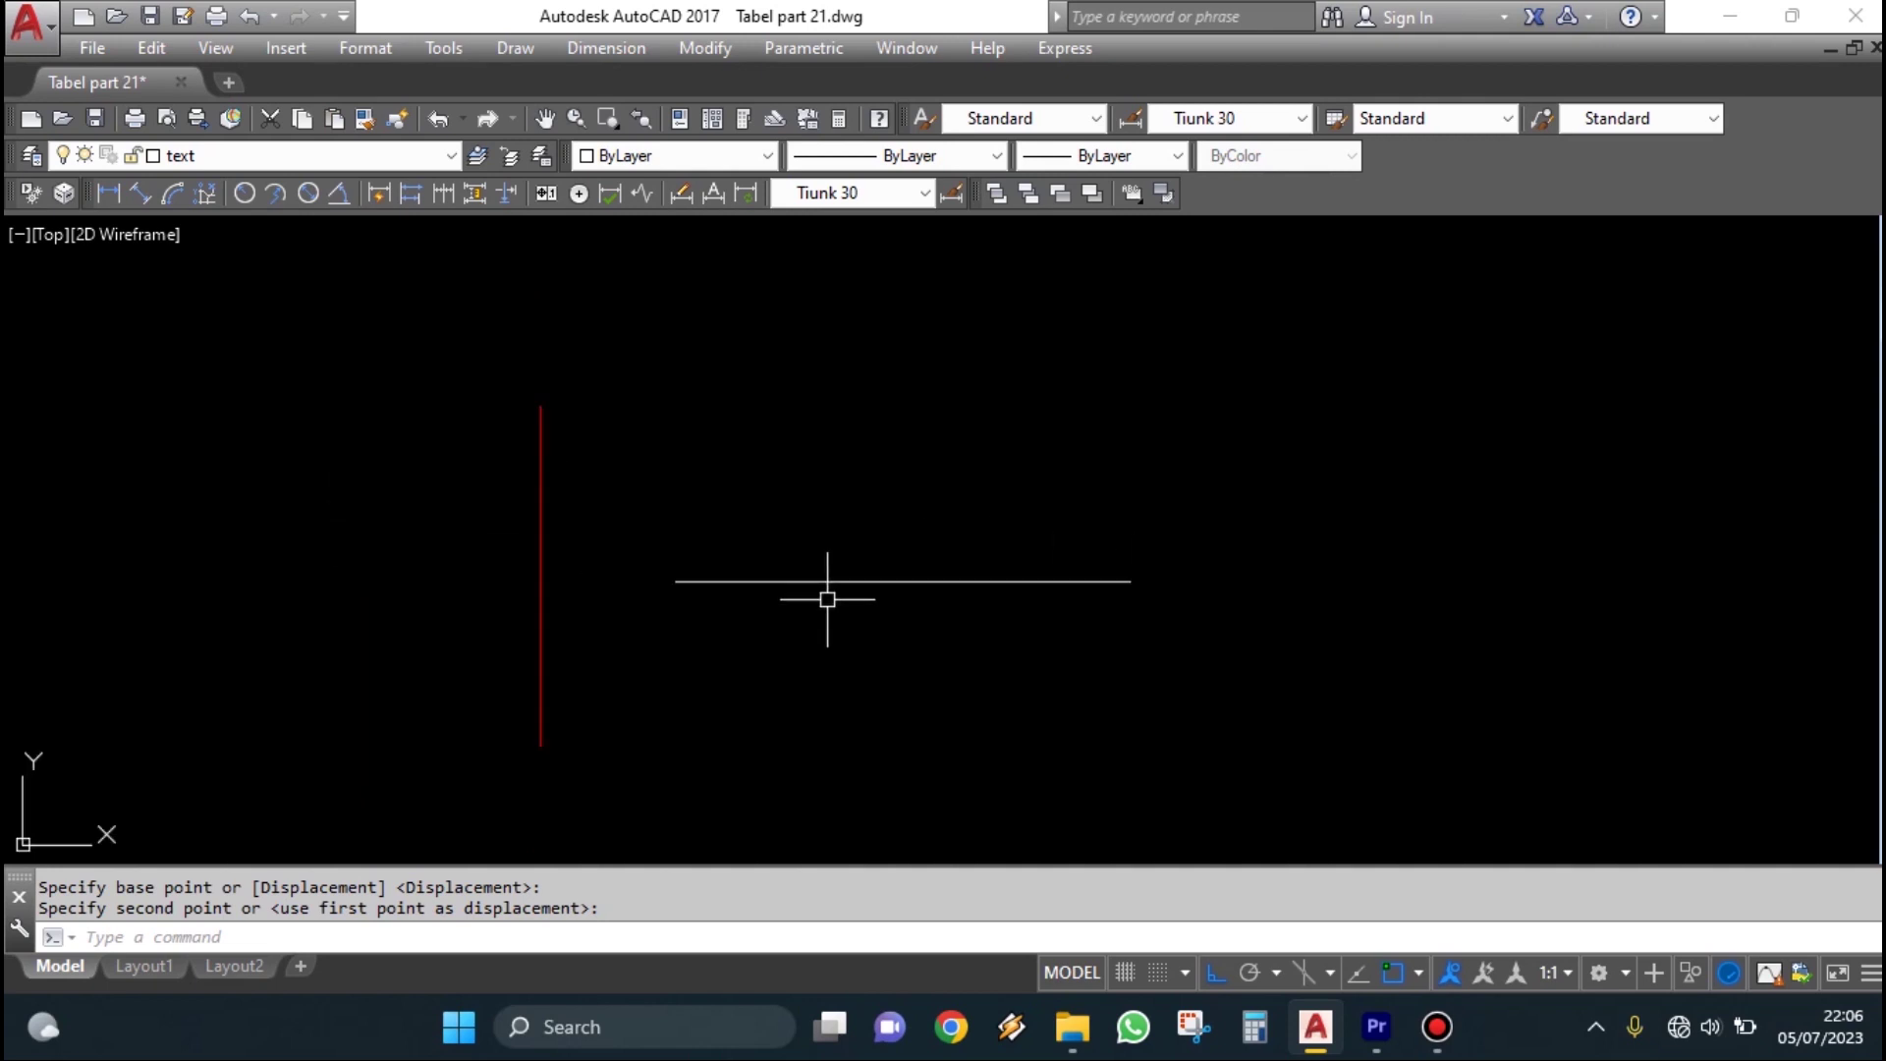
scroll(746, 595, up, 2)
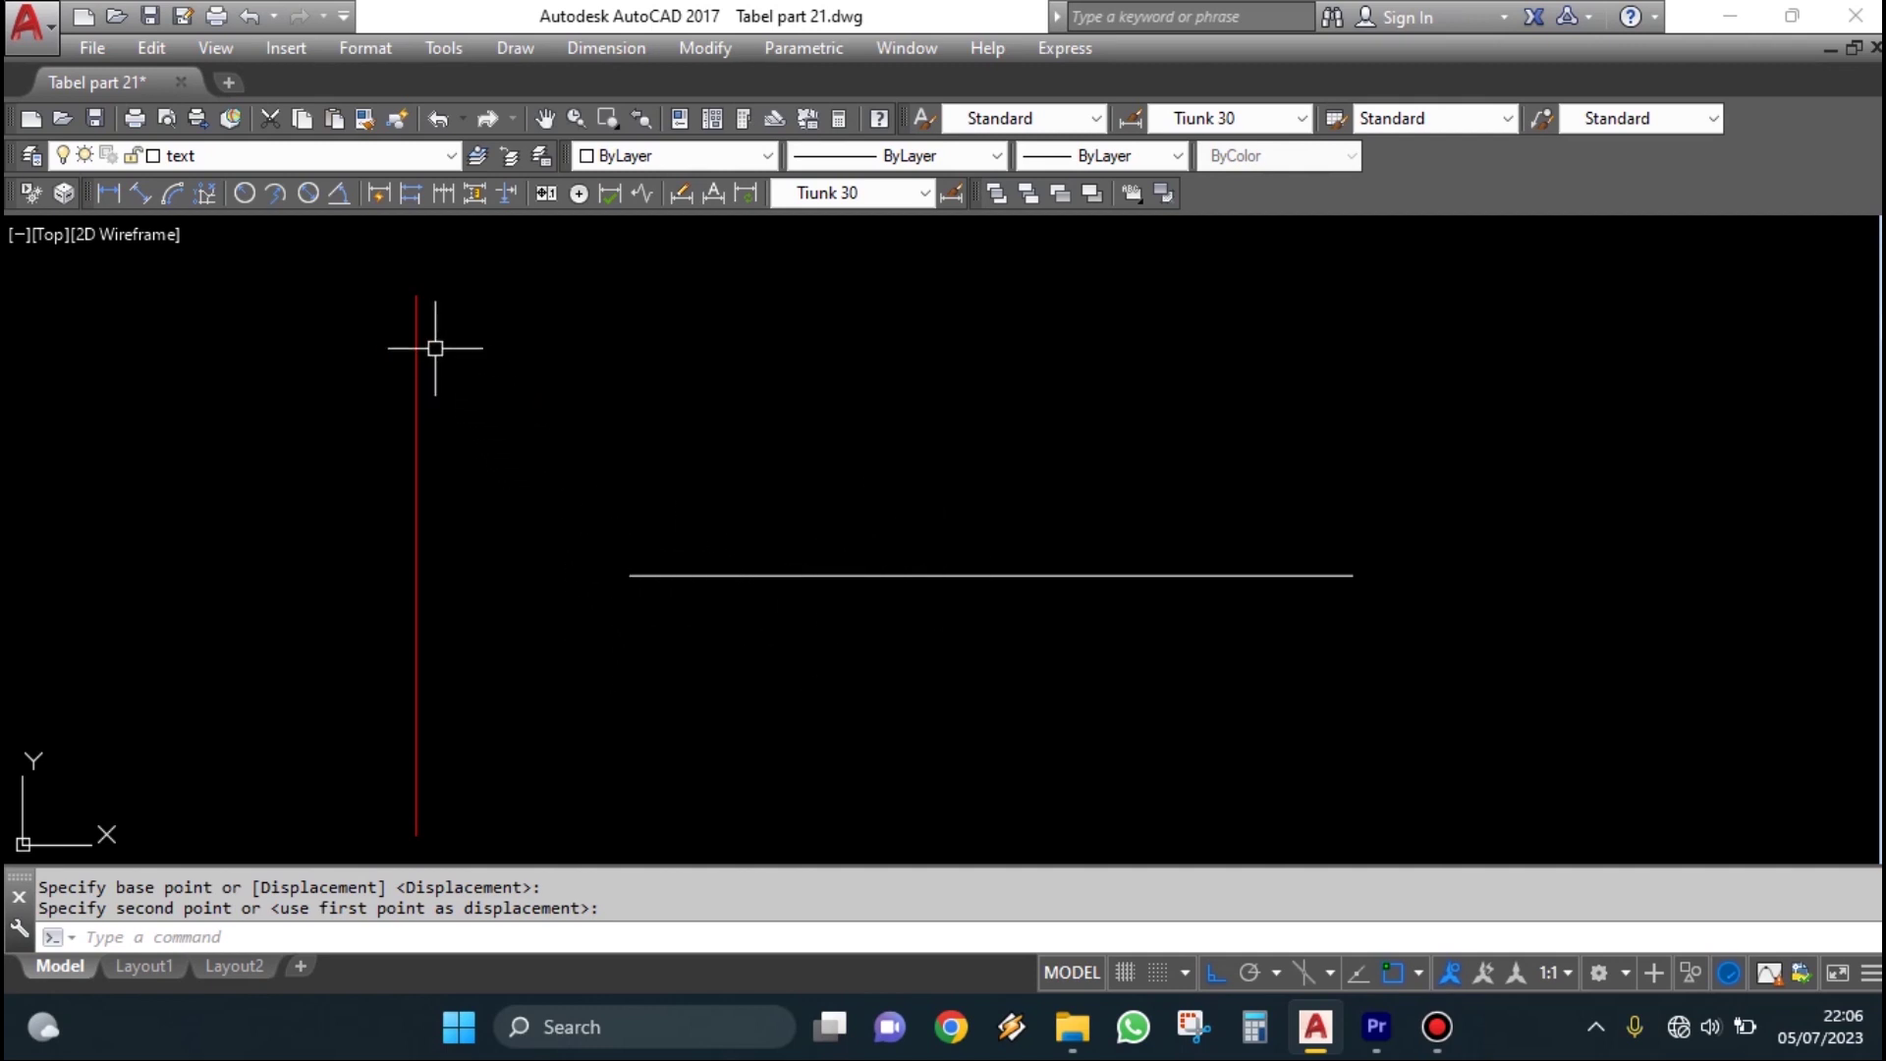
scroll(591, 590, down, 2)
scroll(568, 617, up, 2)
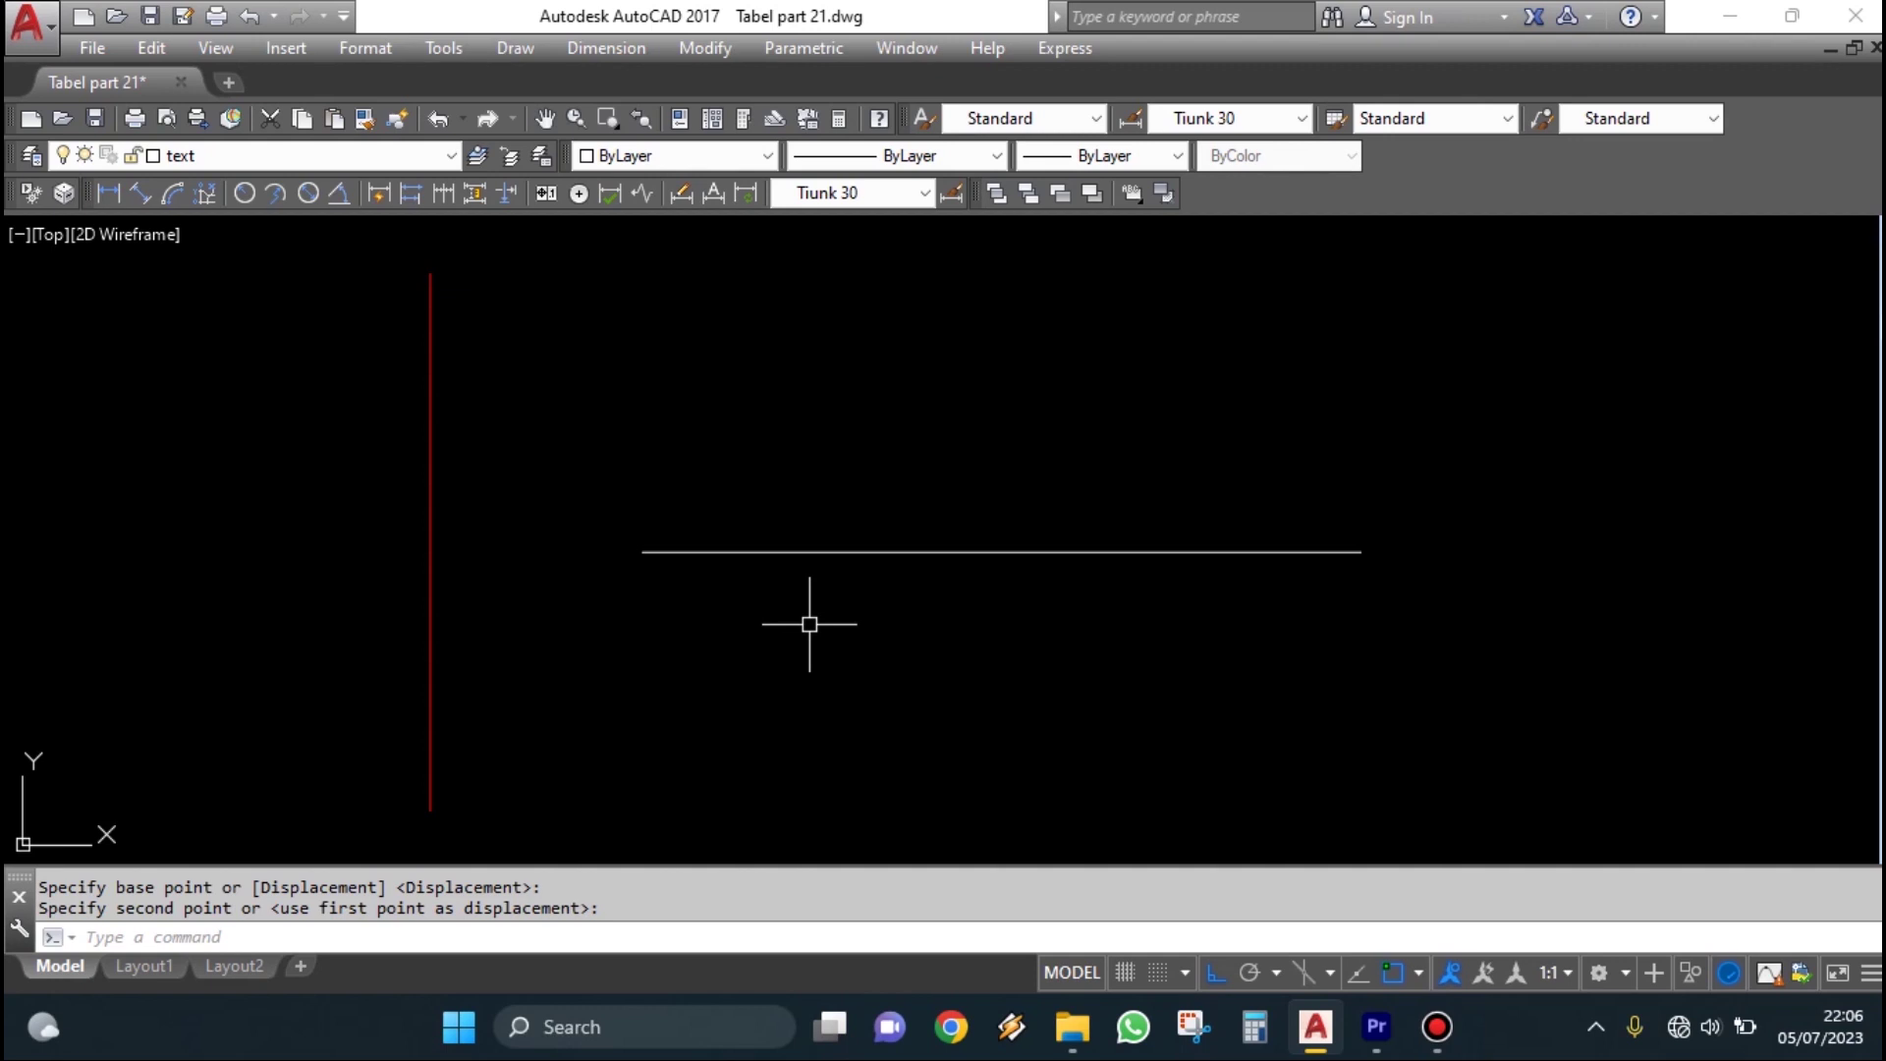
scroll(810, 624, down, 2)
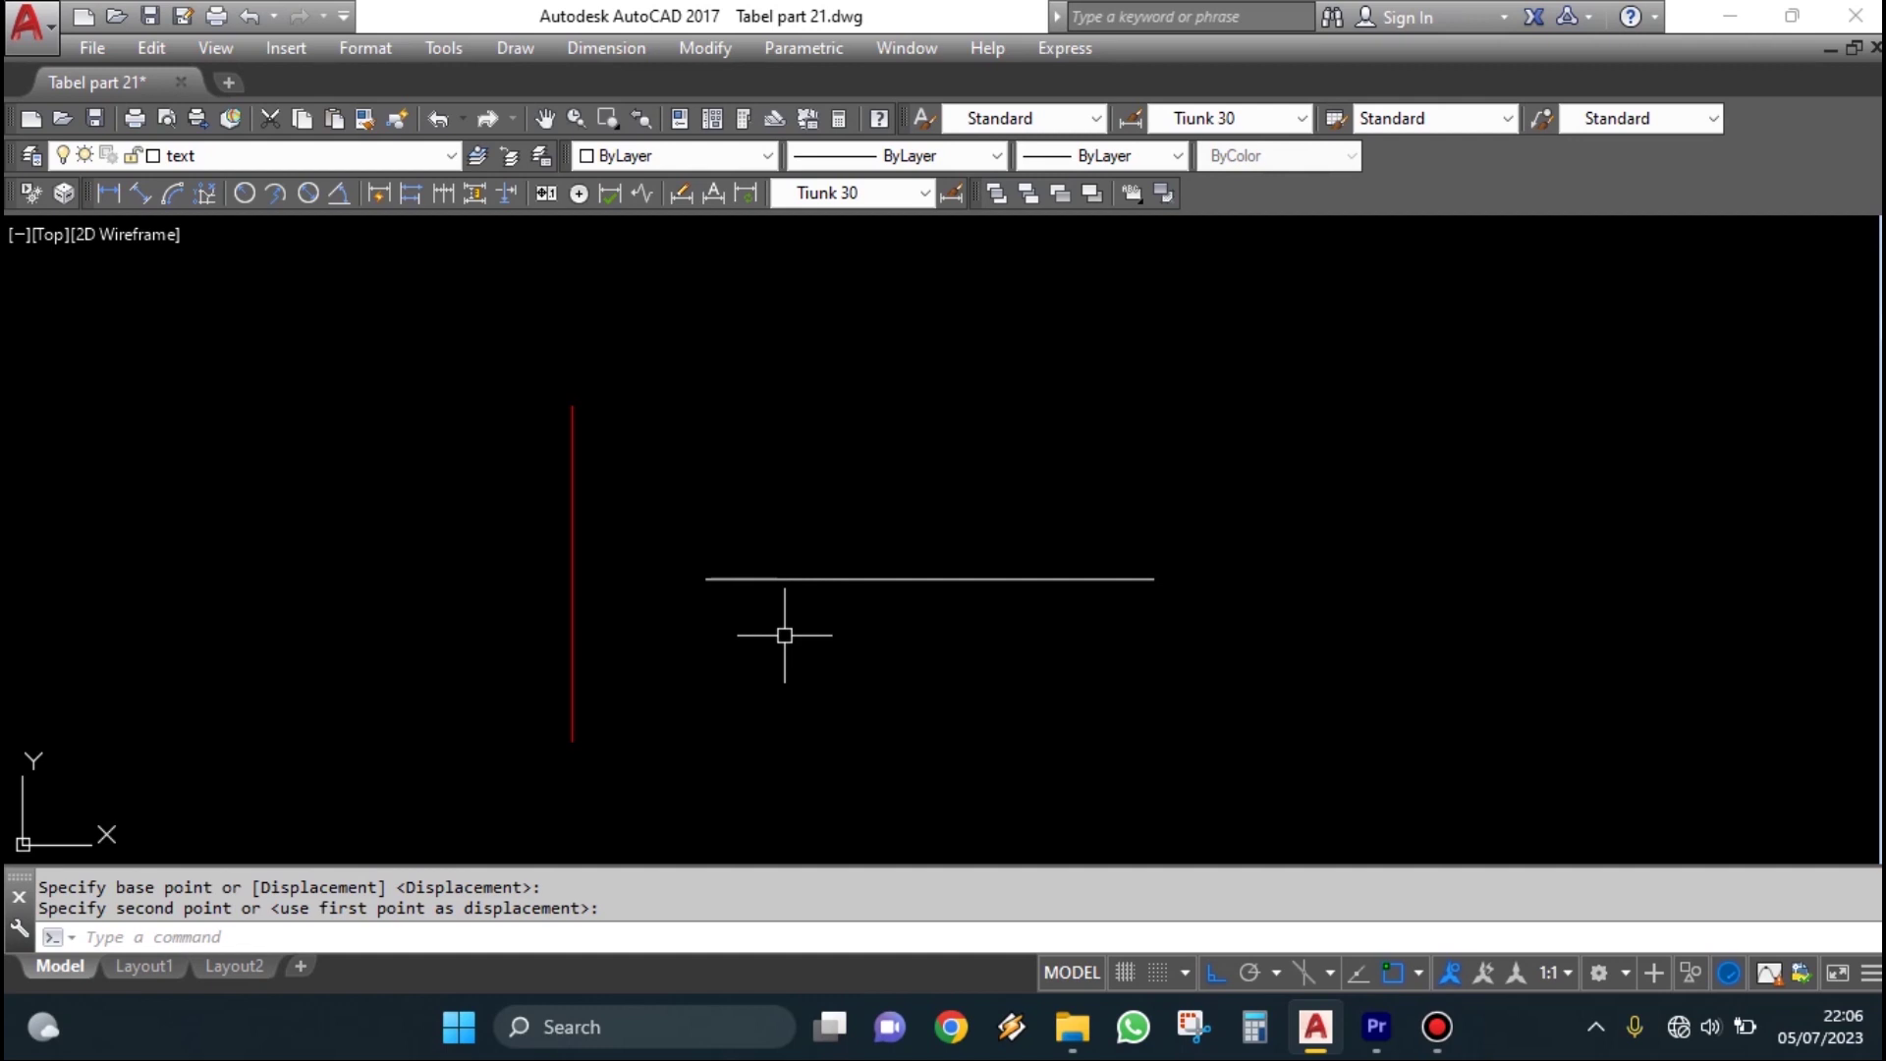
Extend the white horizontal line to the red vertical line, using the red line as the boundary edge
text(EX)
key(Return)
scroll(736, 654, up, 2)
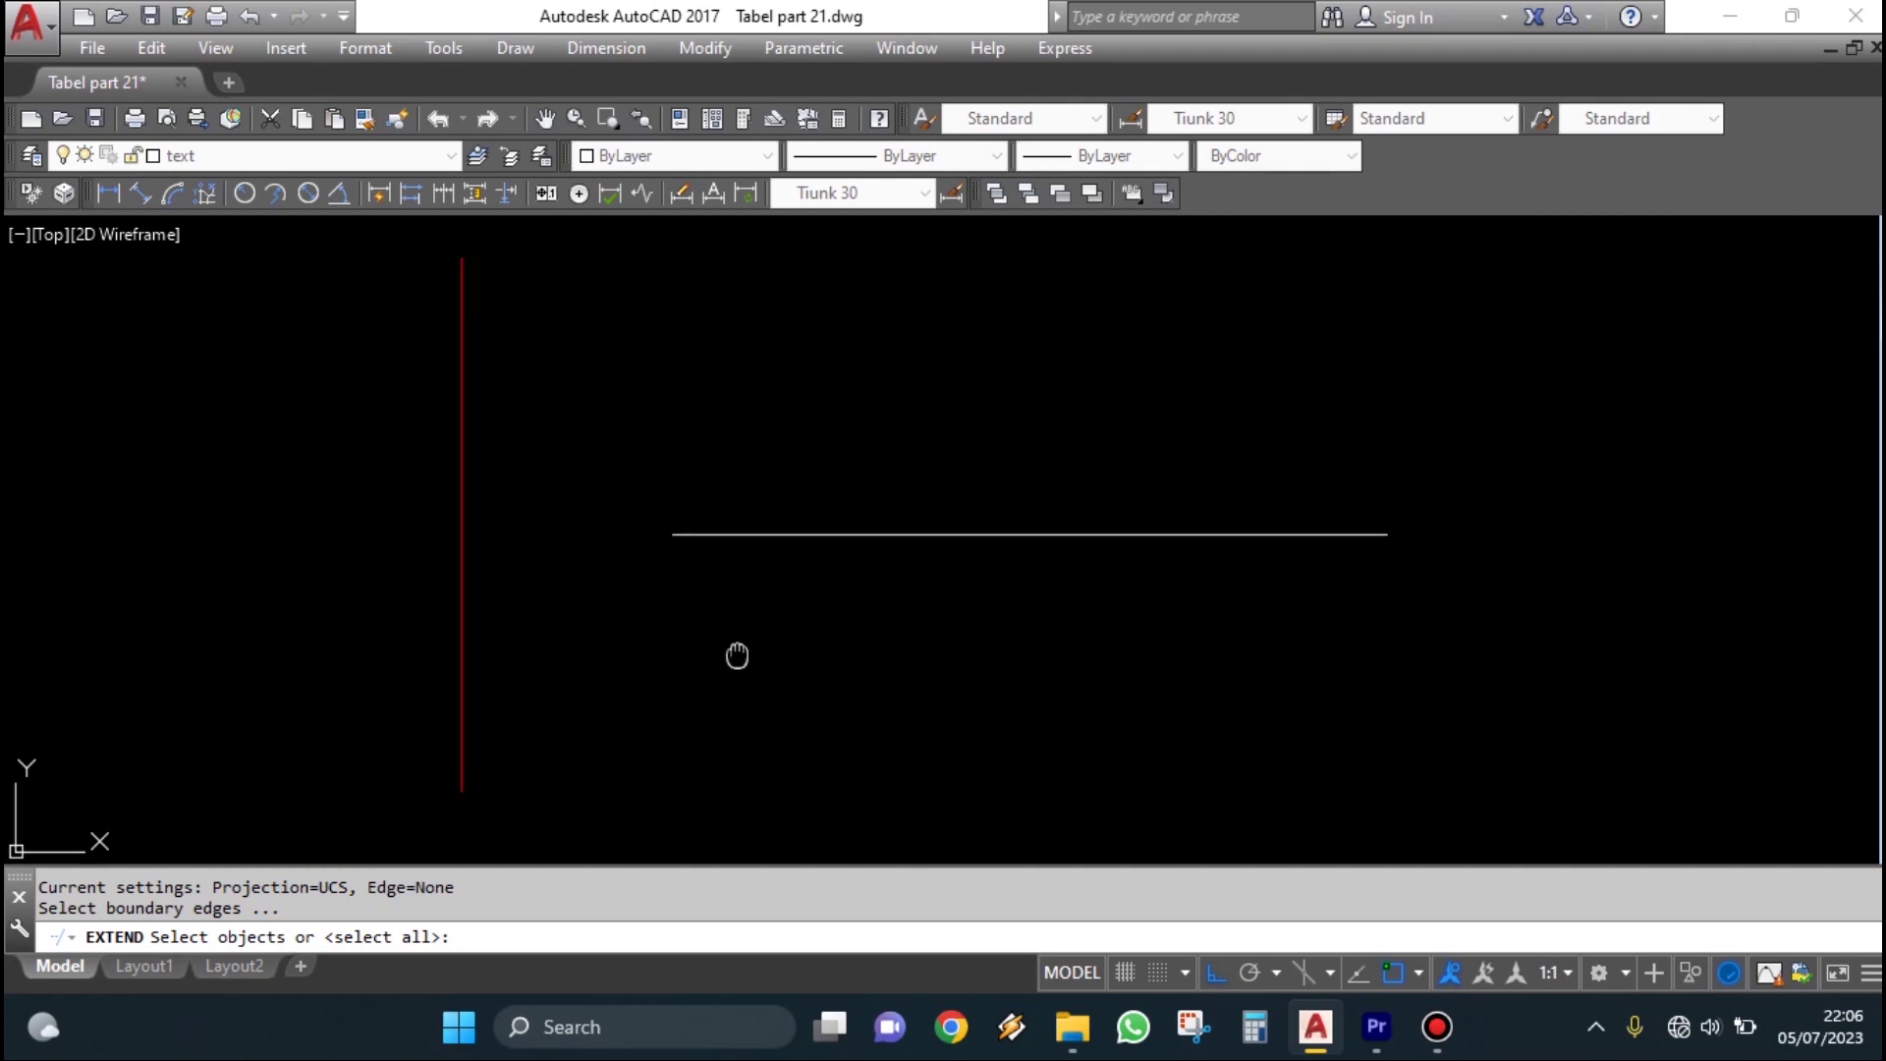
scroll(536, 625, down, 1)
scroll(547, 626, up, 1)
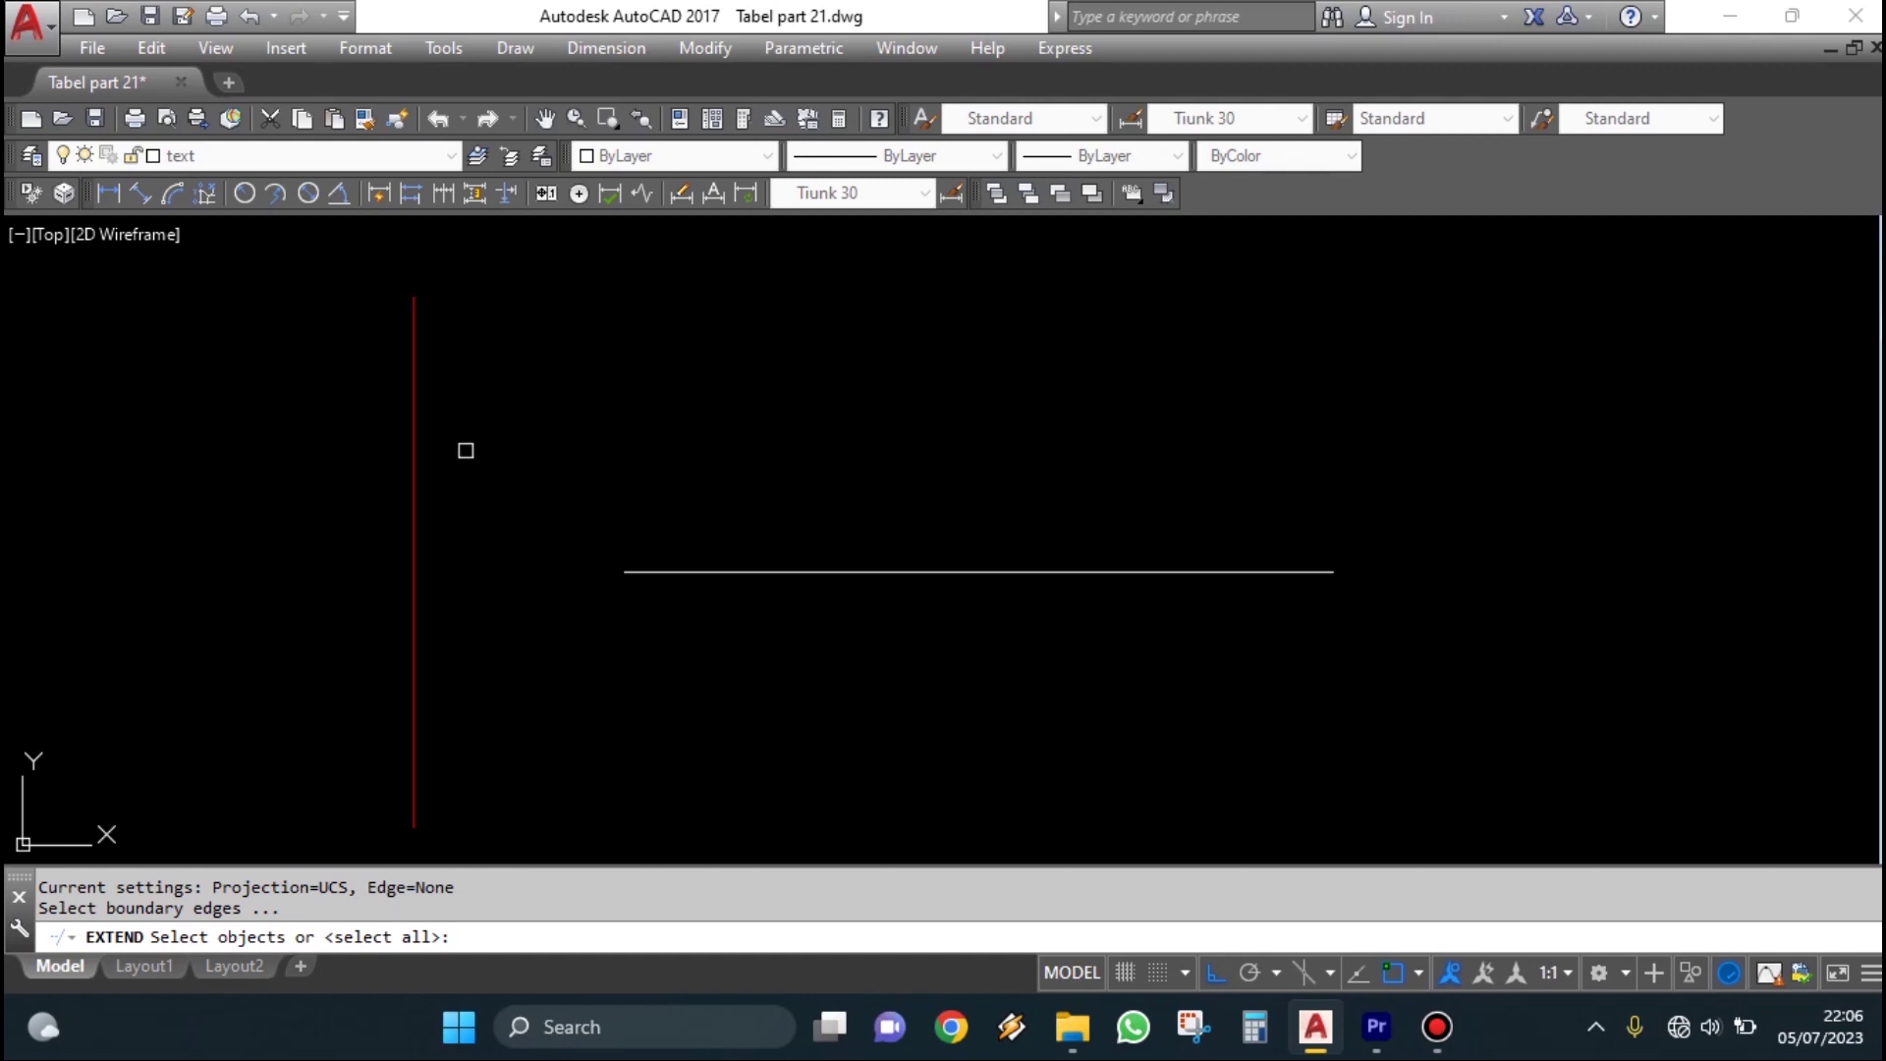
click(476, 454)
click(487, 454)
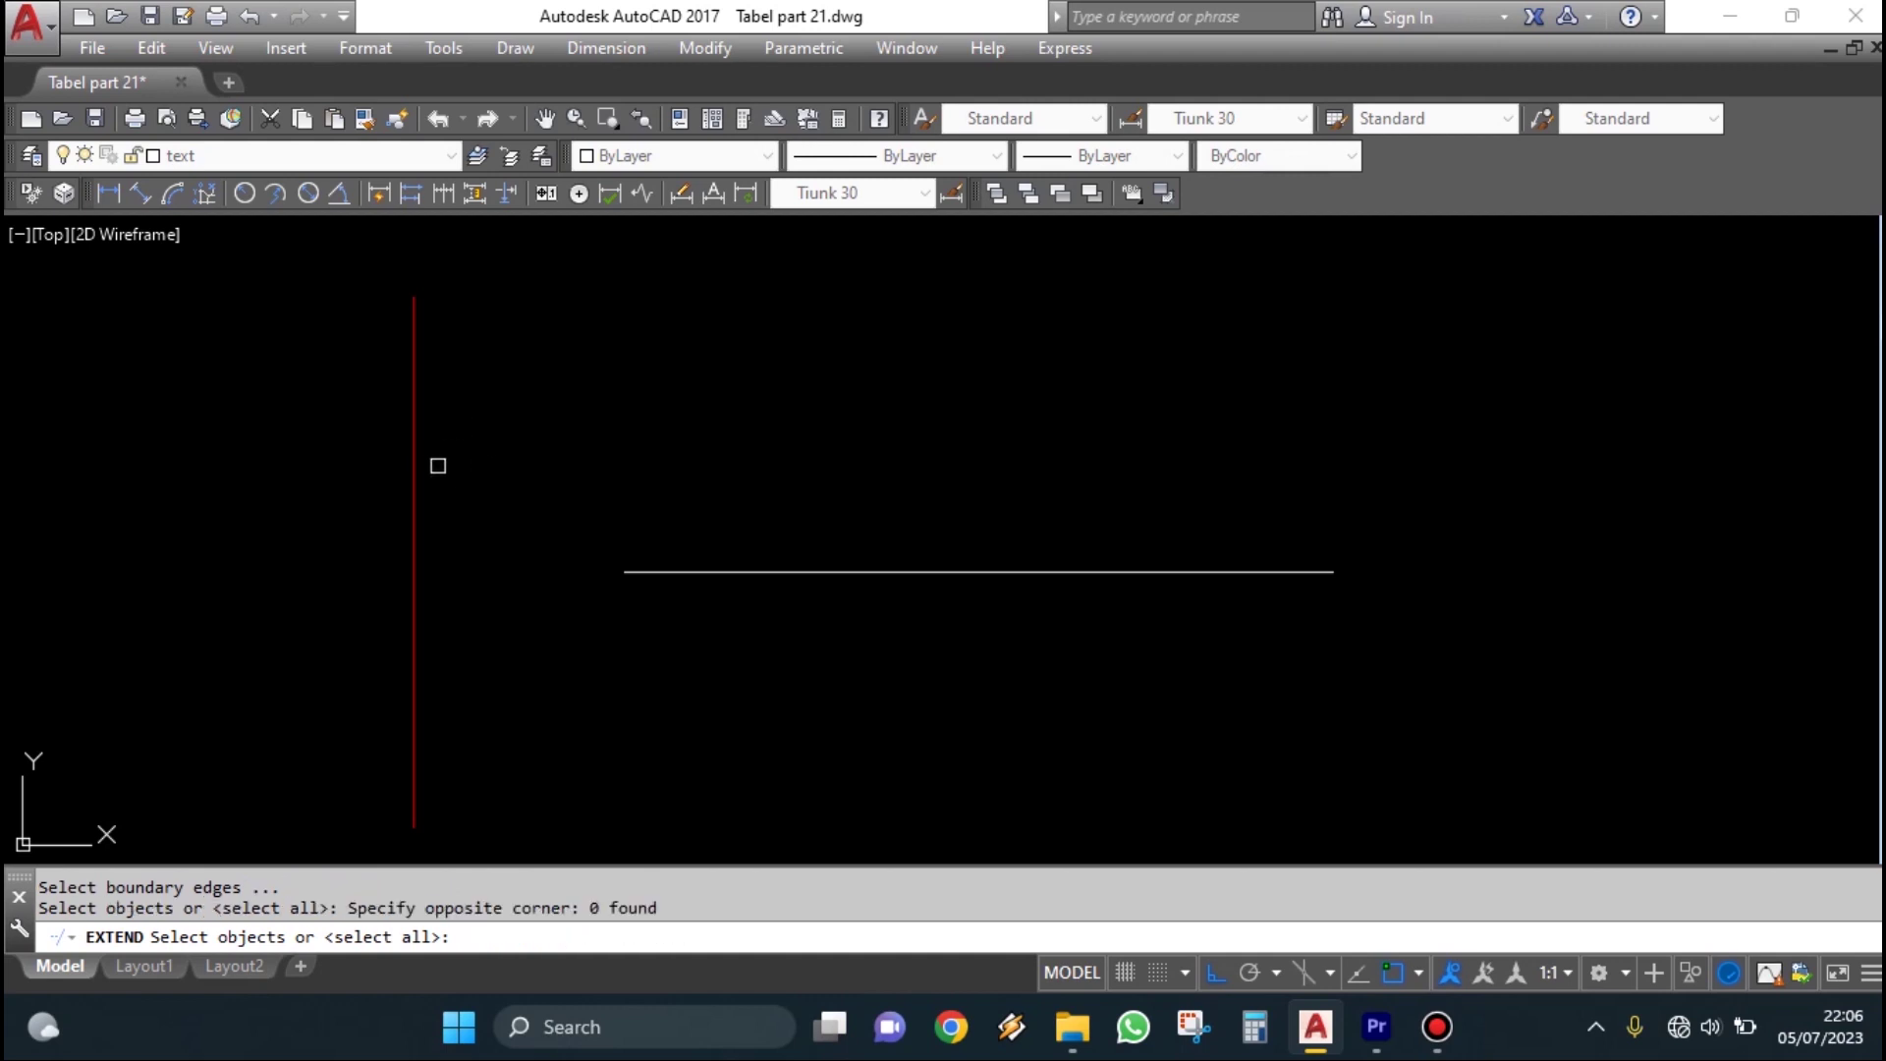
click(449, 450)
click(287, 631)
key(Return)
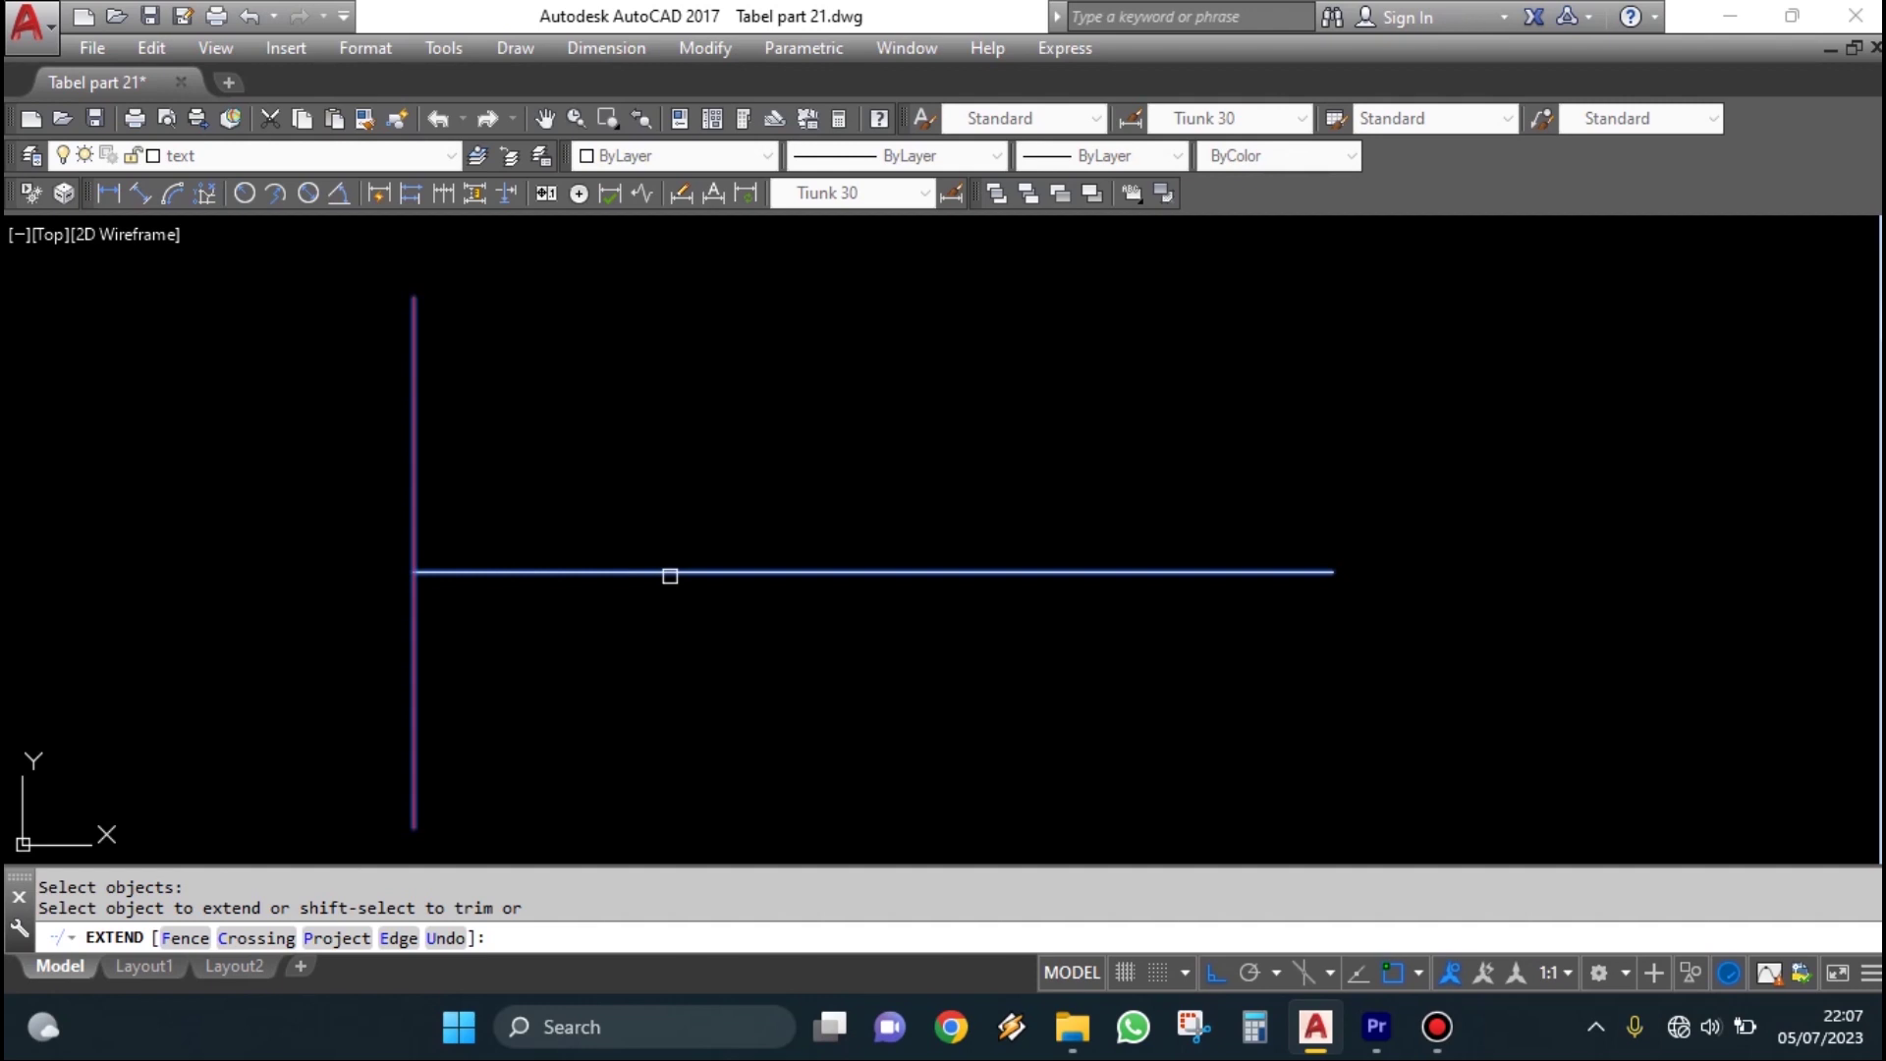
click(665, 572)
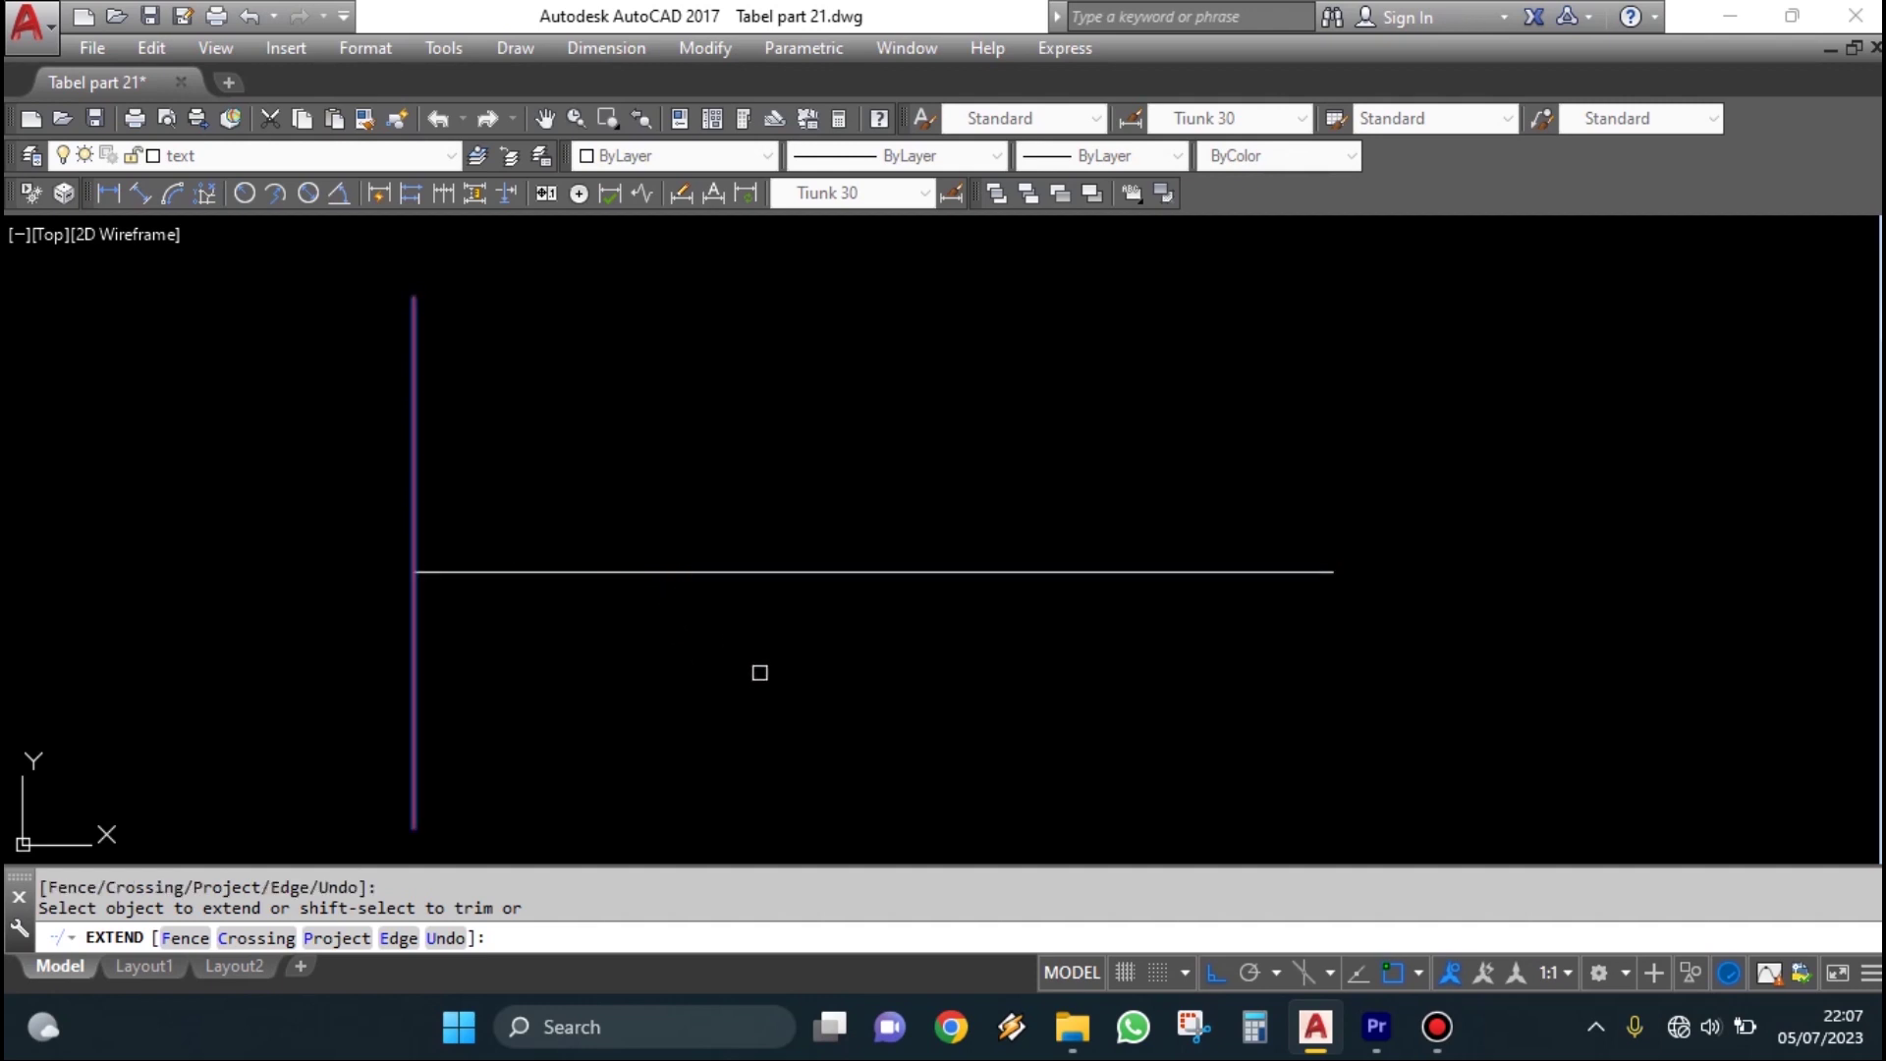
key(Return)
click(772, 653)
click(631, 435)
key(Escape)
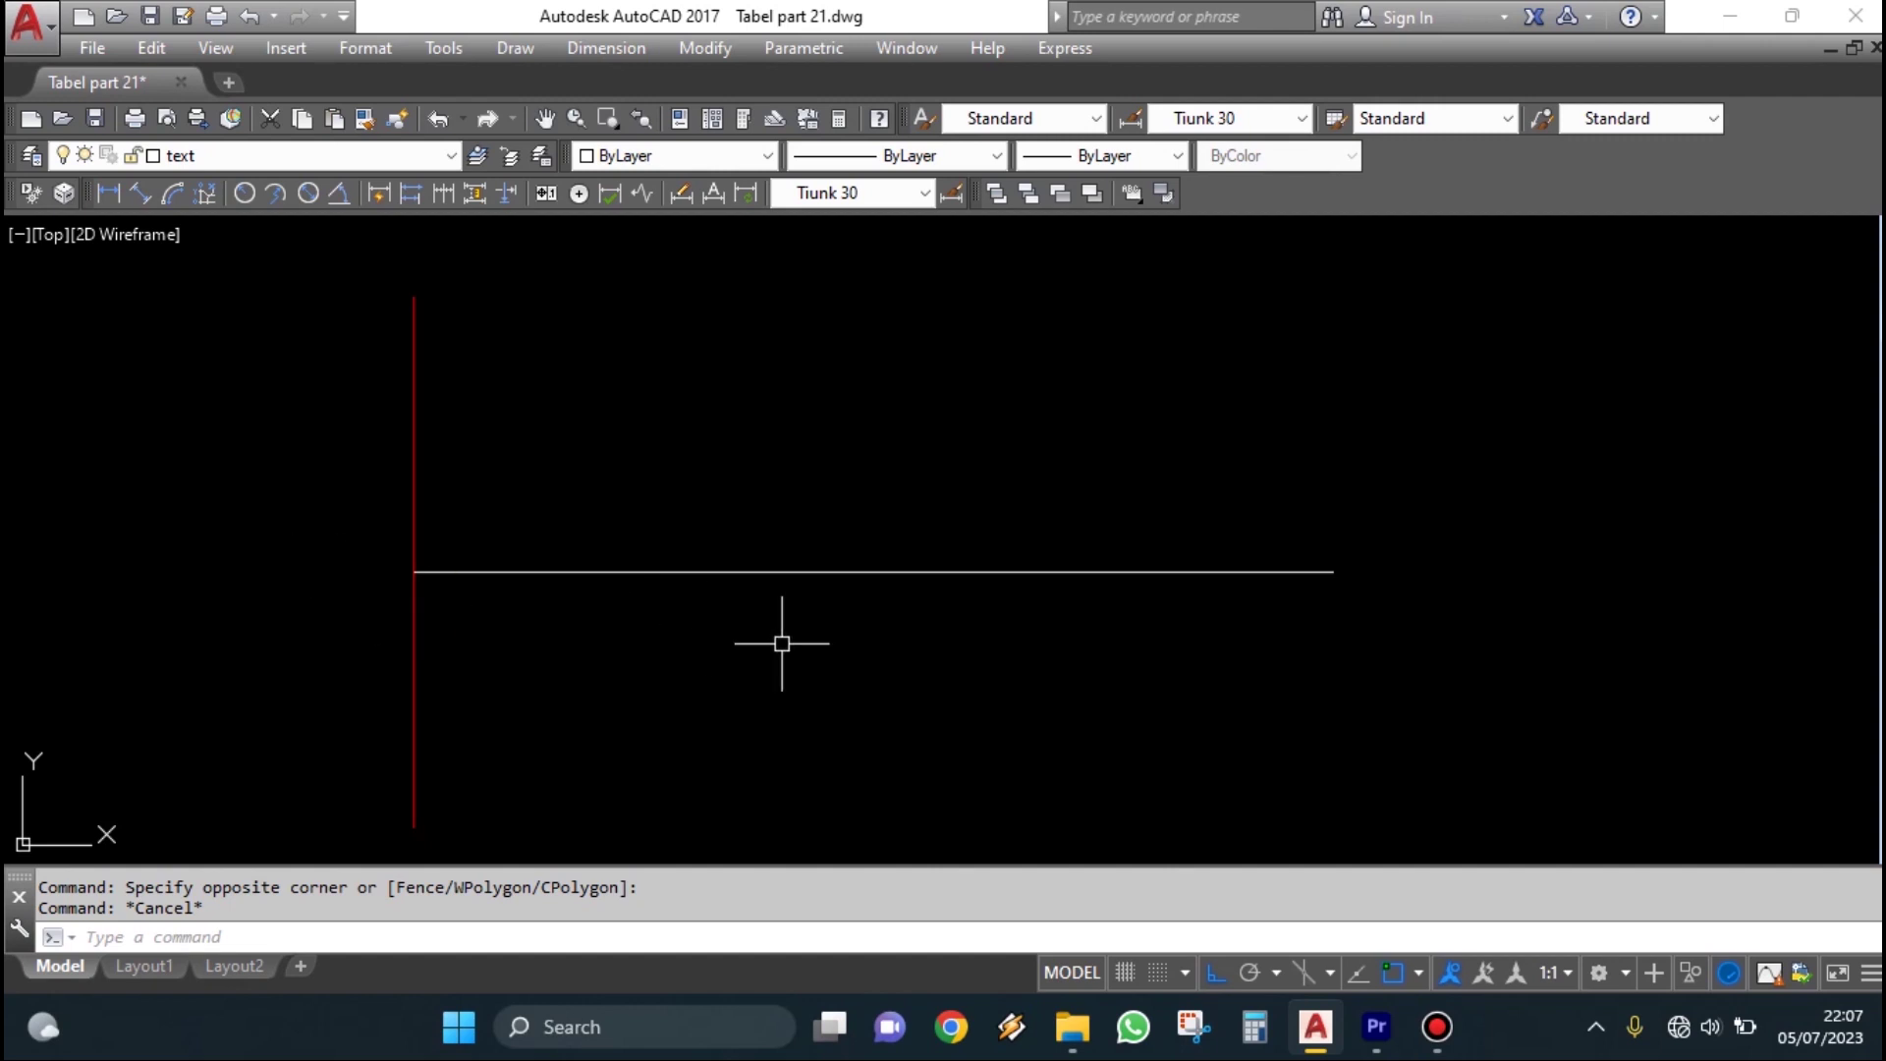
Undo the last extension of the horizontal line
text(u)
key(Return)
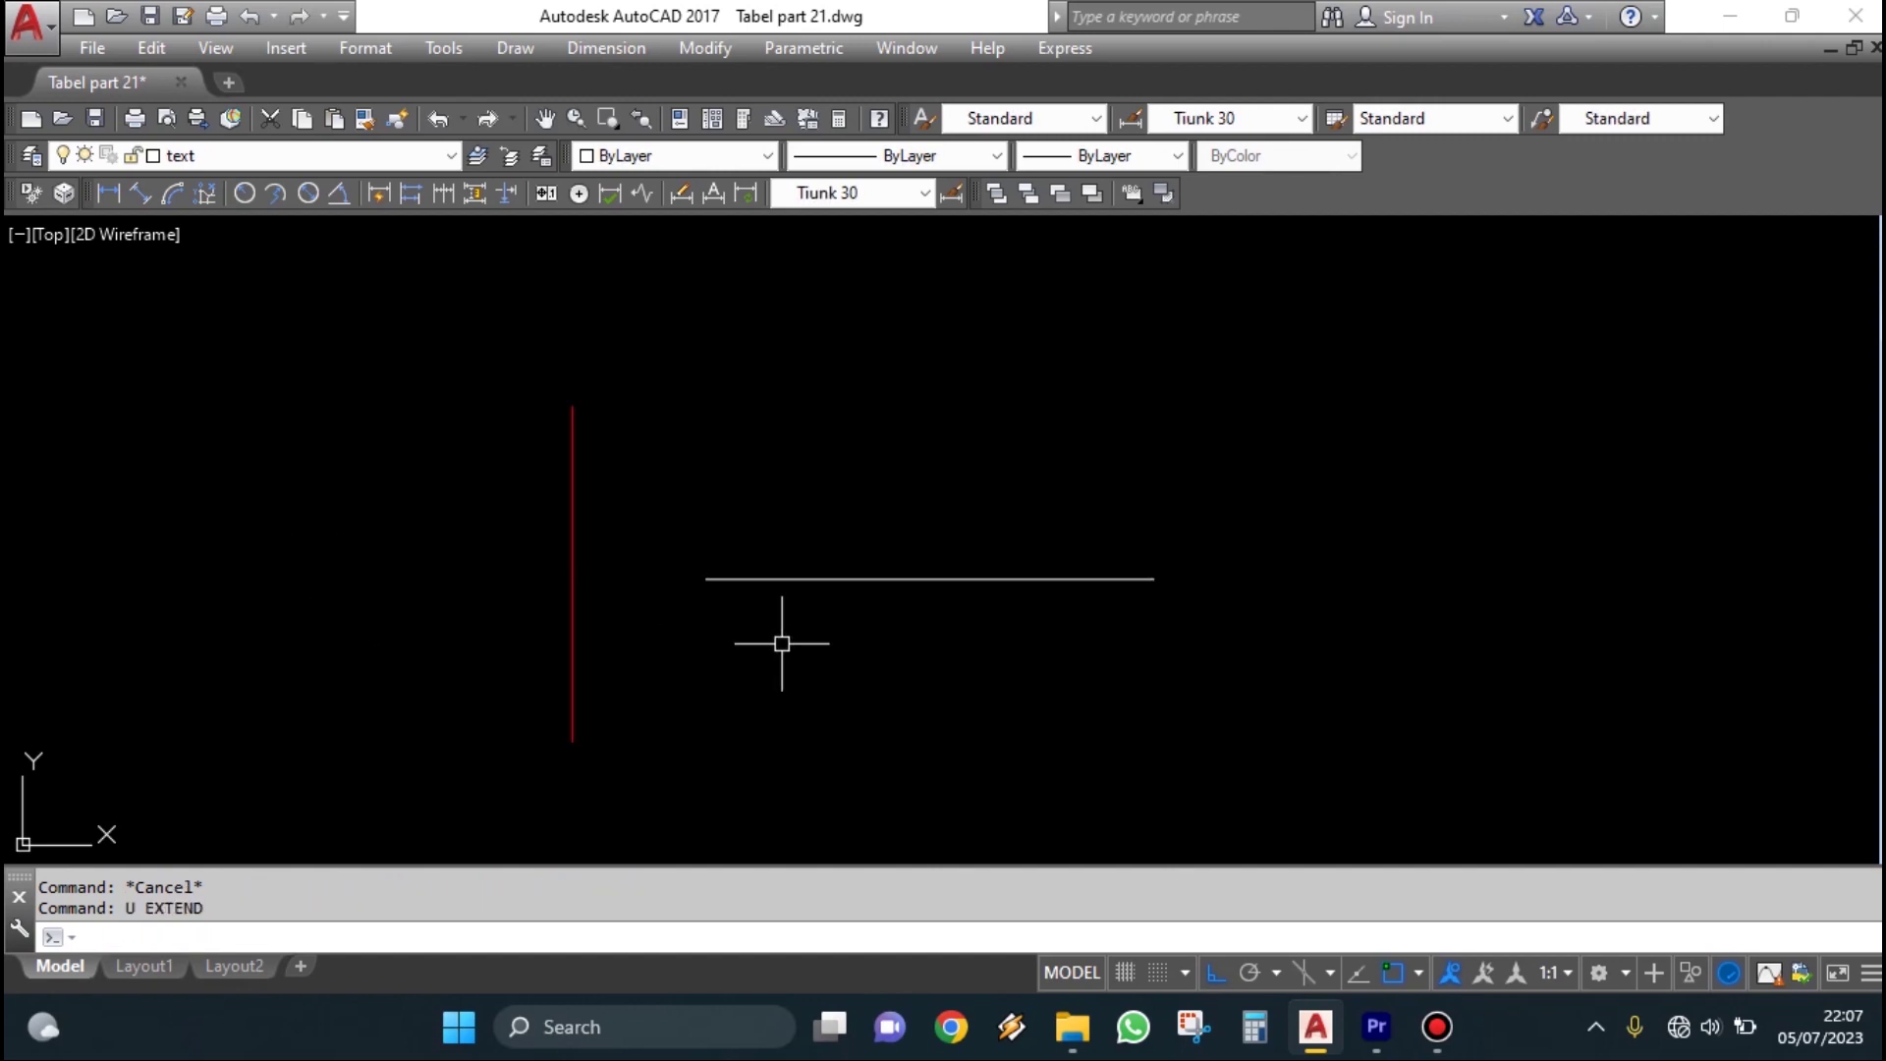
Try to extend the horizontal line to the red boundary by picking it on the half farther from the red line
scroll(782, 644, up, 2)
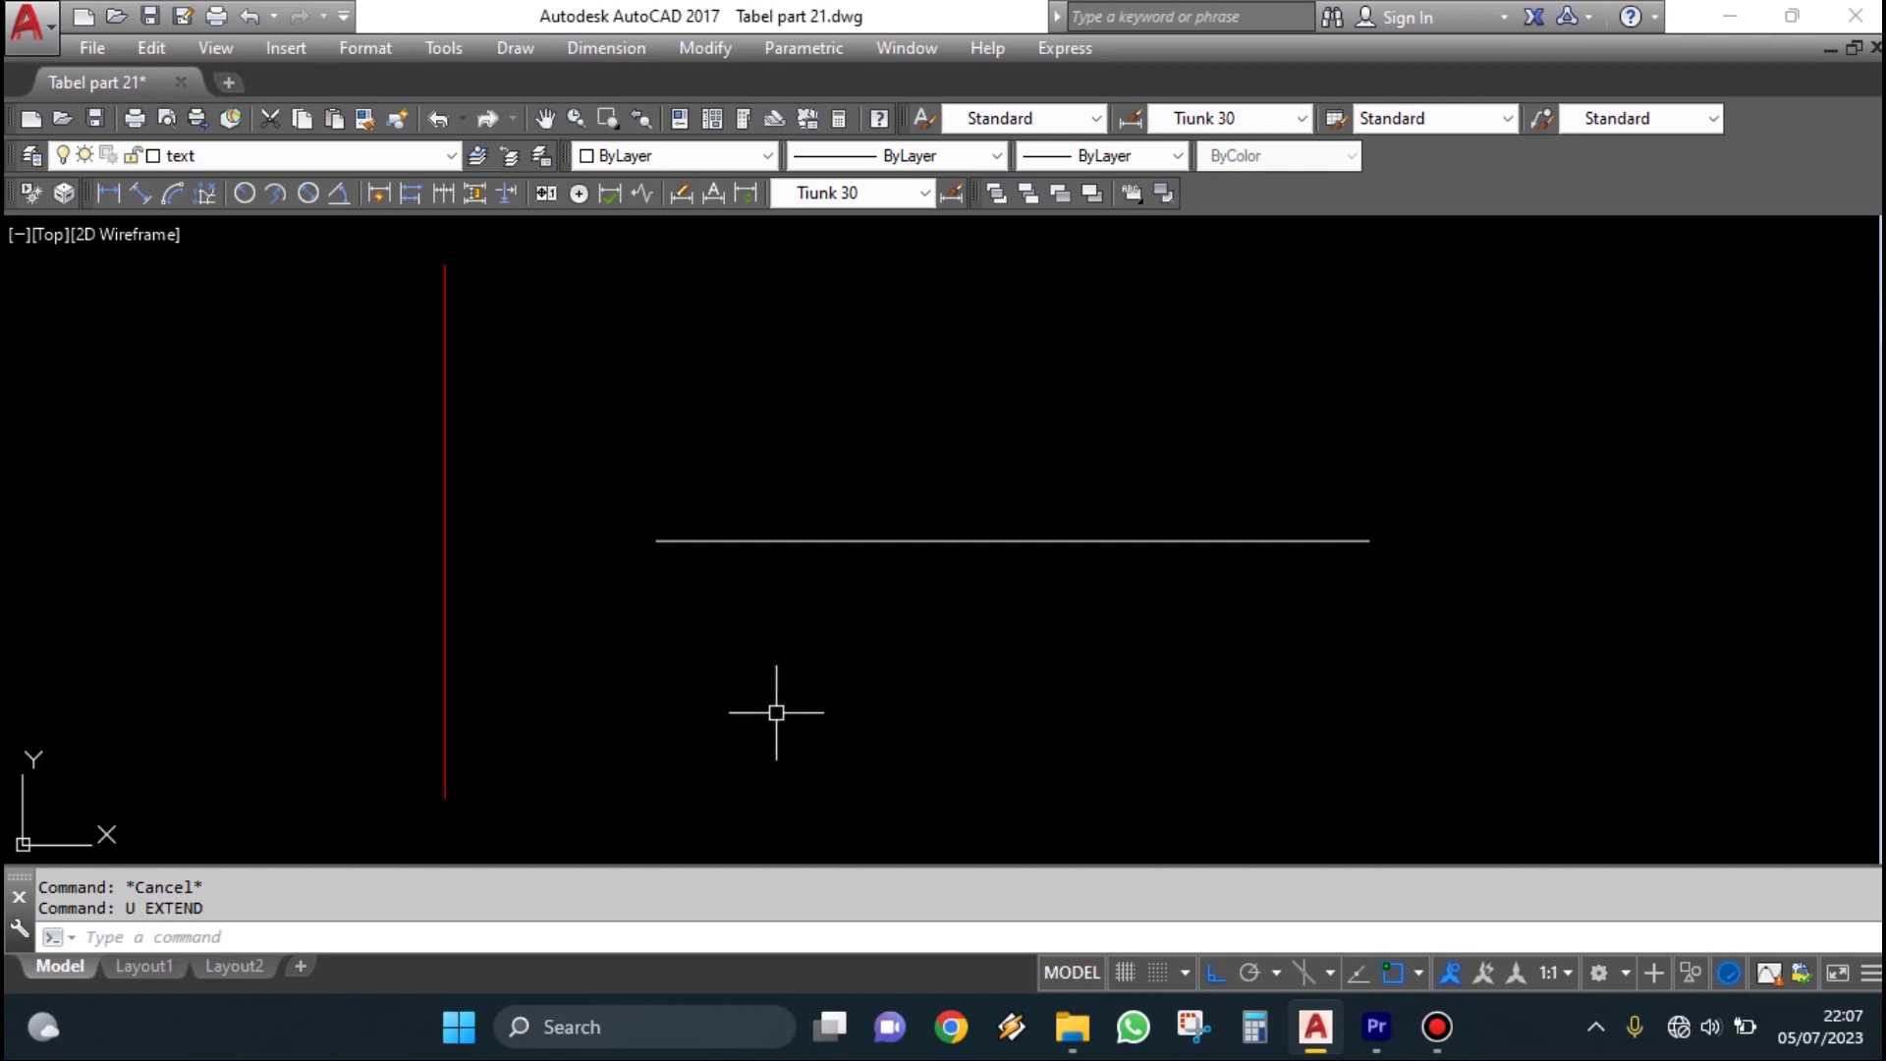
middle_drag(749, 665, 782, 687)
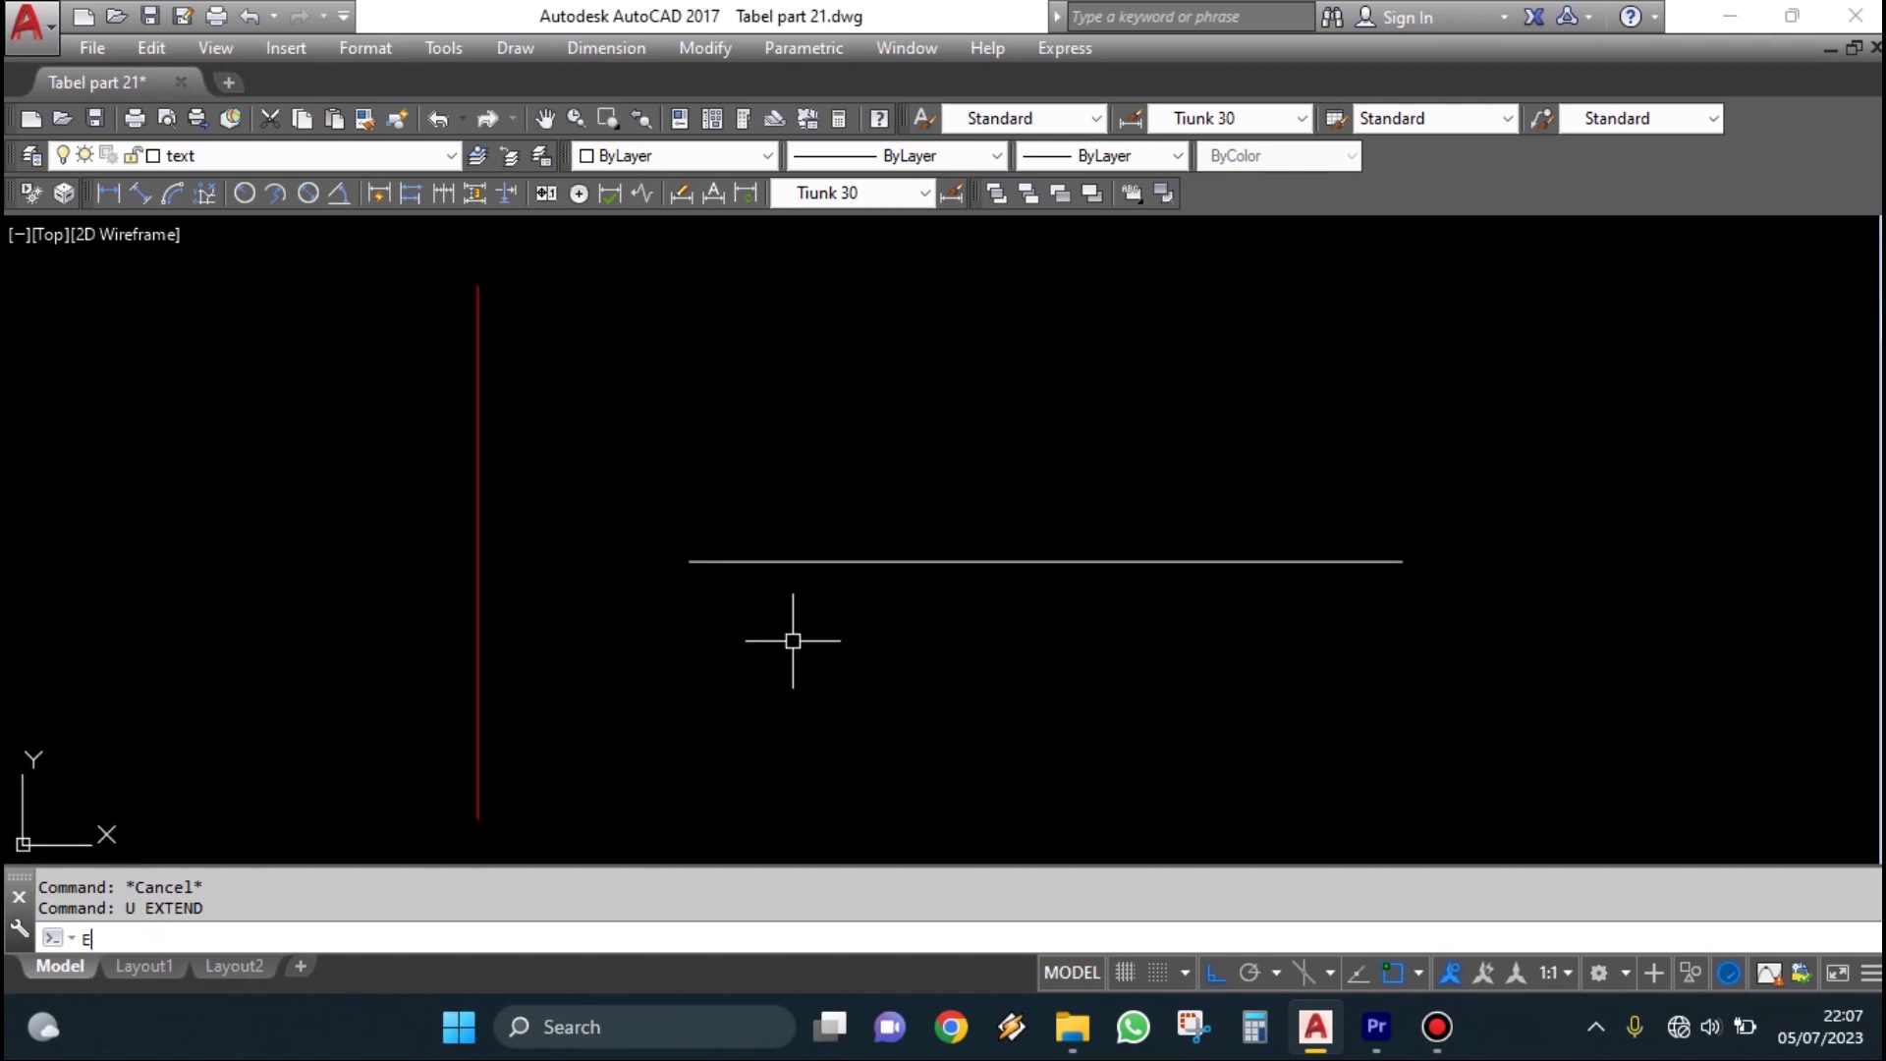
click(686, 673)
click(298, 510)
key(Return)
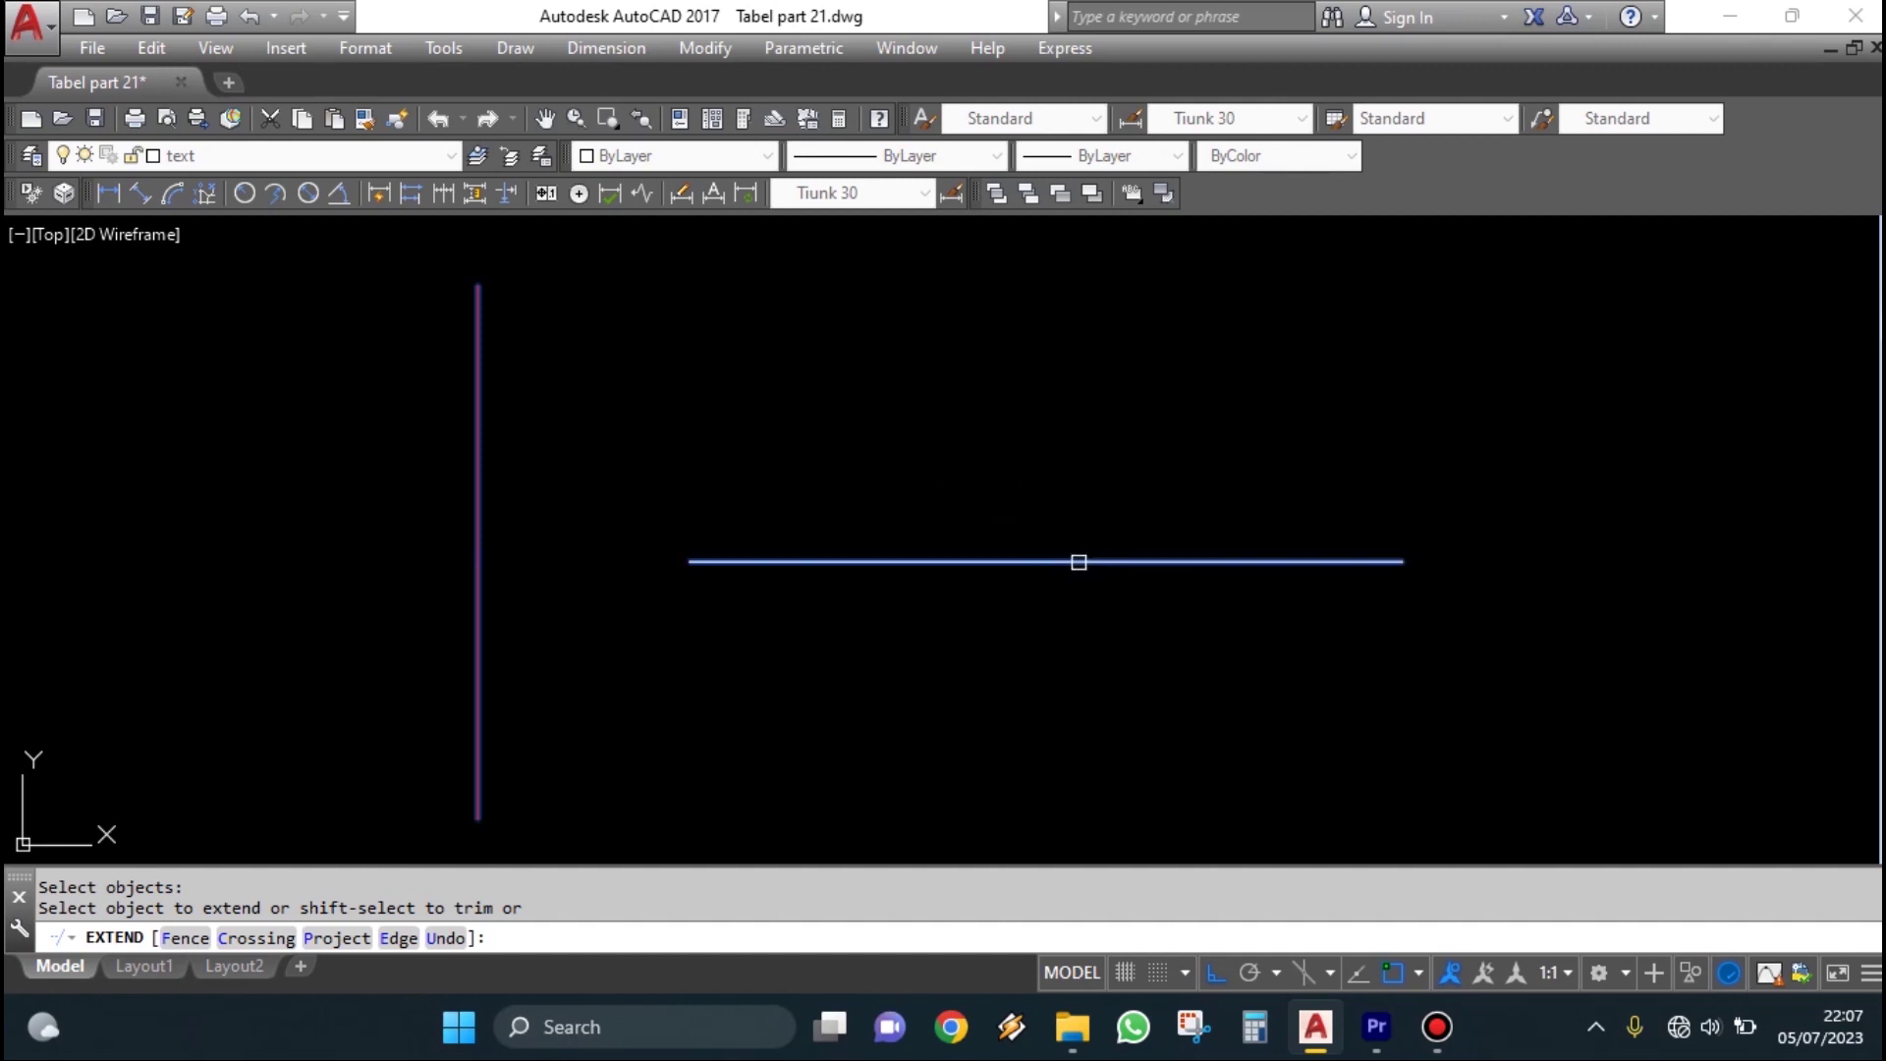
click(1053, 560)
key(Escape)
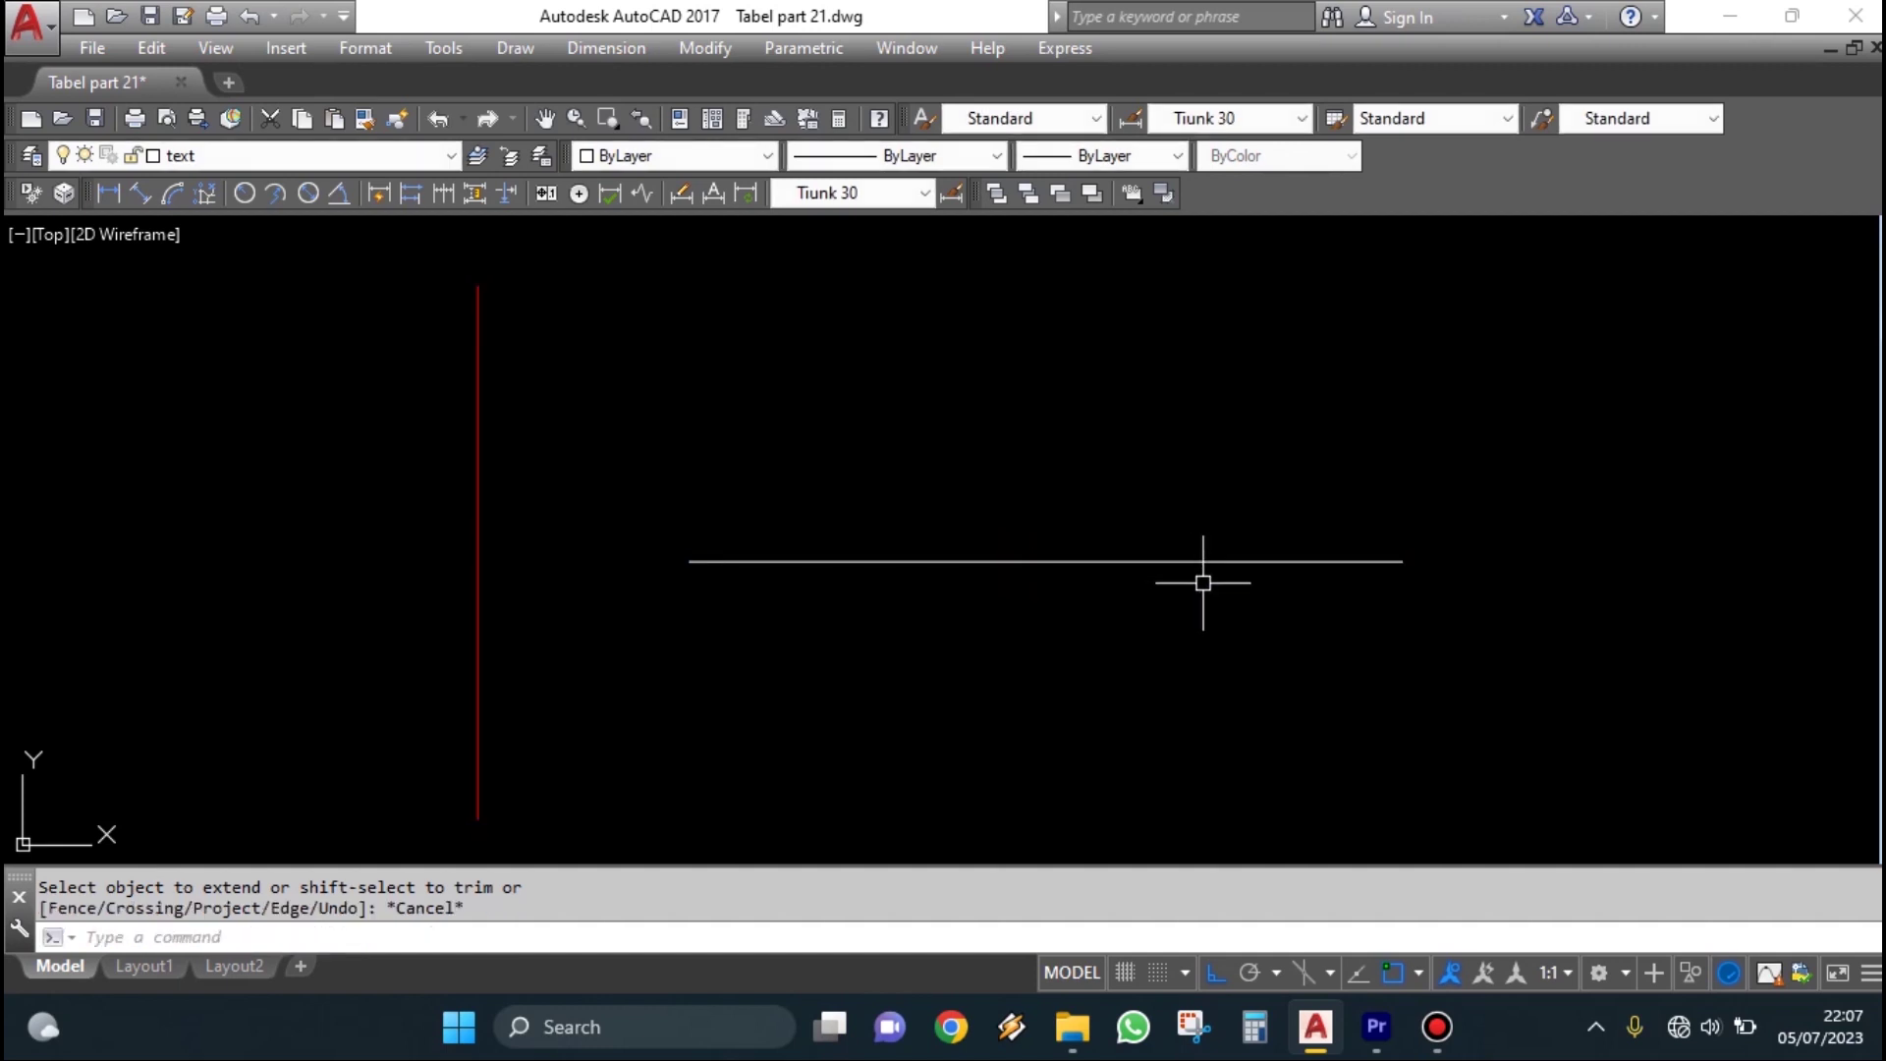
Draw a vertical line just beyond the right end of the horizontal line
text(l)
key(Return)
click(1524, 708)
click(1547, 341)
key(Escape)
Change the colour of the new vertical line to Green
click(1533, 393)
click(1016, 291)
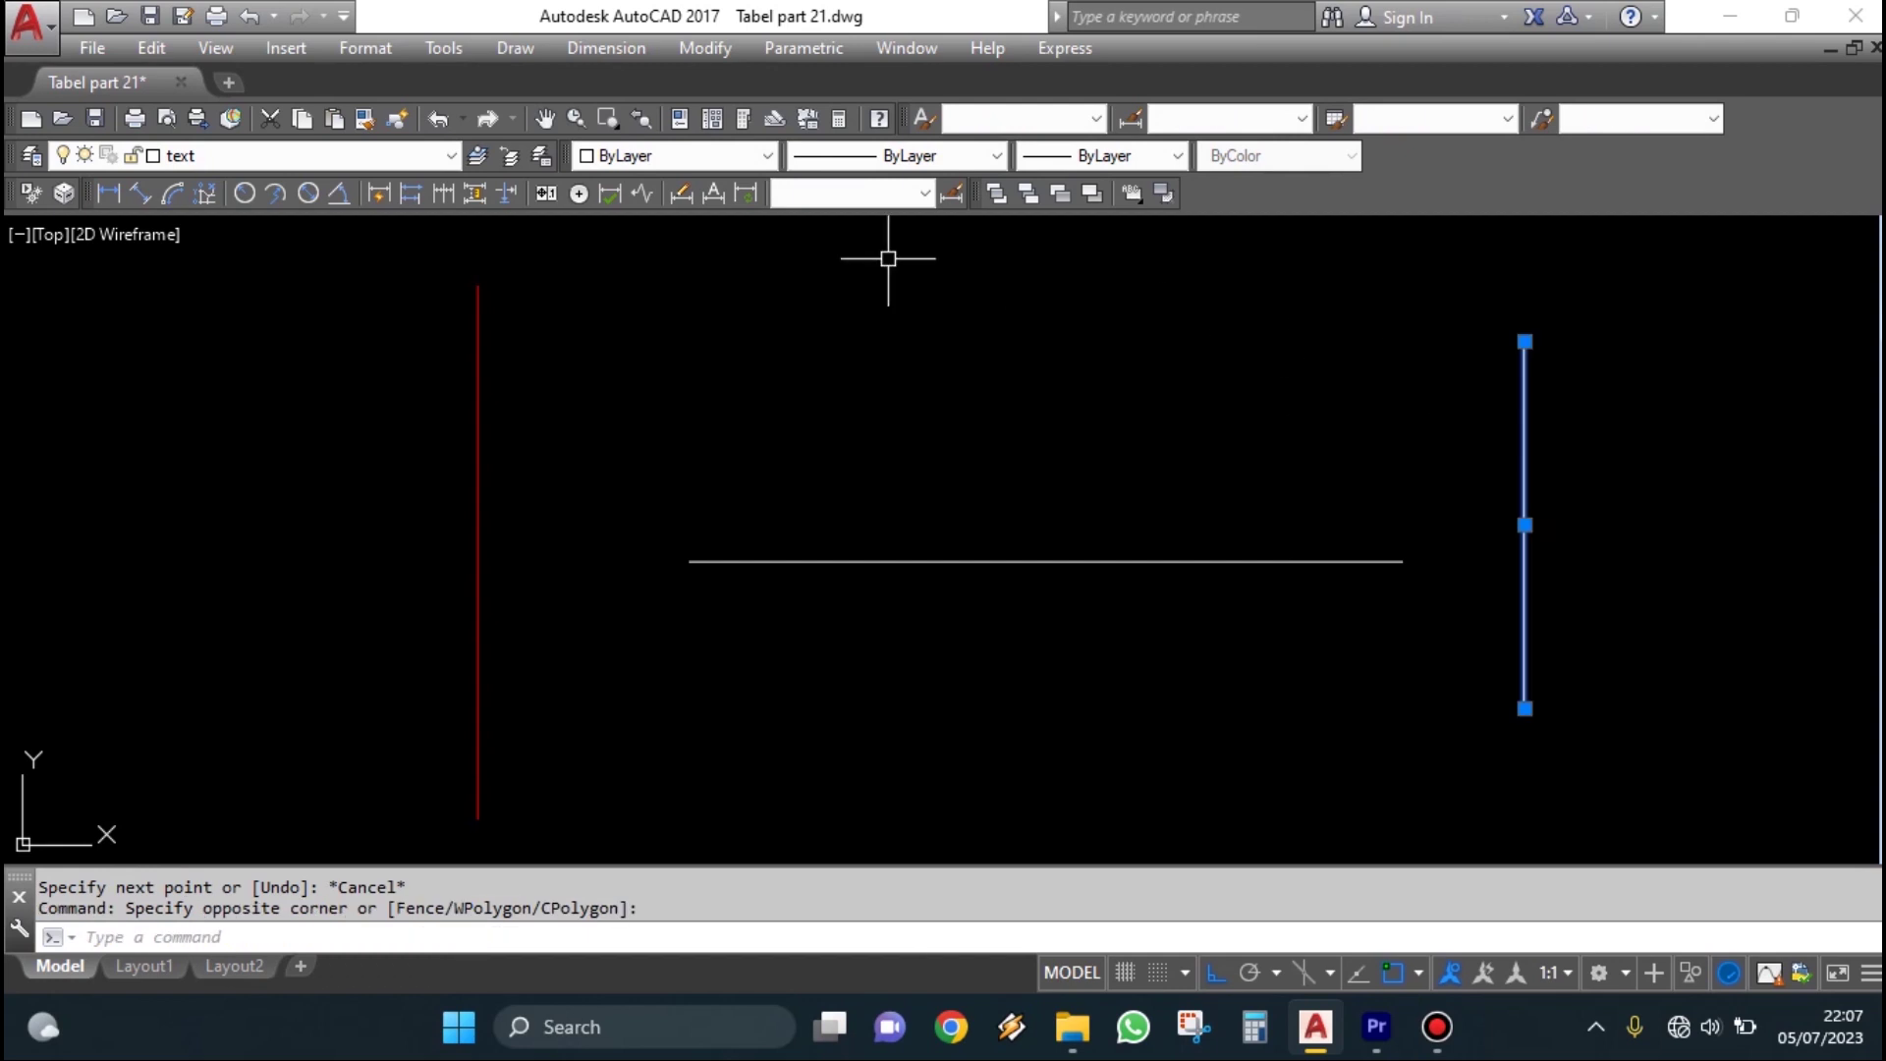
click(658, 157)
click(652, 273)
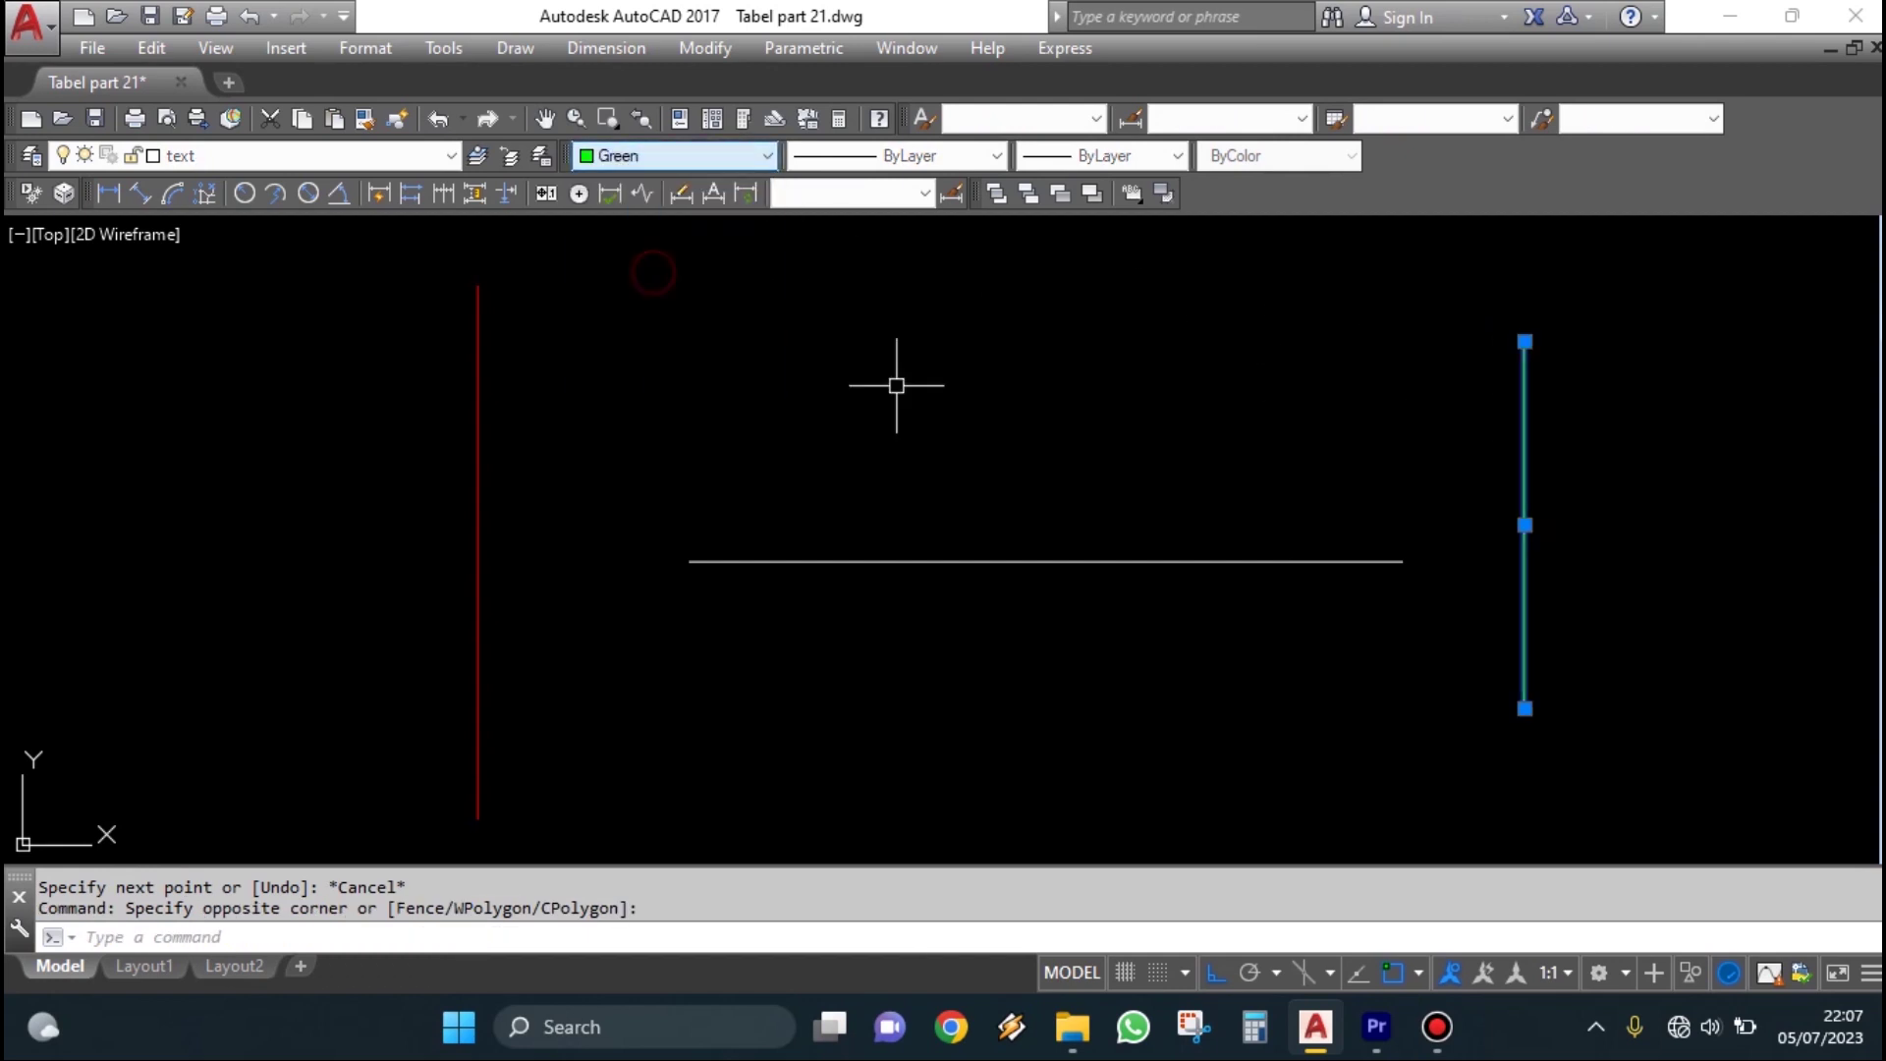
key(Escape)
Move the green line by its midpoint onto the midpoint of the horizontal line
text(M)
key(Return)
click(1552, 550)
click(1499, 501)
key(Return)
click(1528, 521)
click(1049, 522)
key(Escape)
click(1174, 631)
key(Escape)
click(1183, 615)
click(1145, 467)
key(Escape)
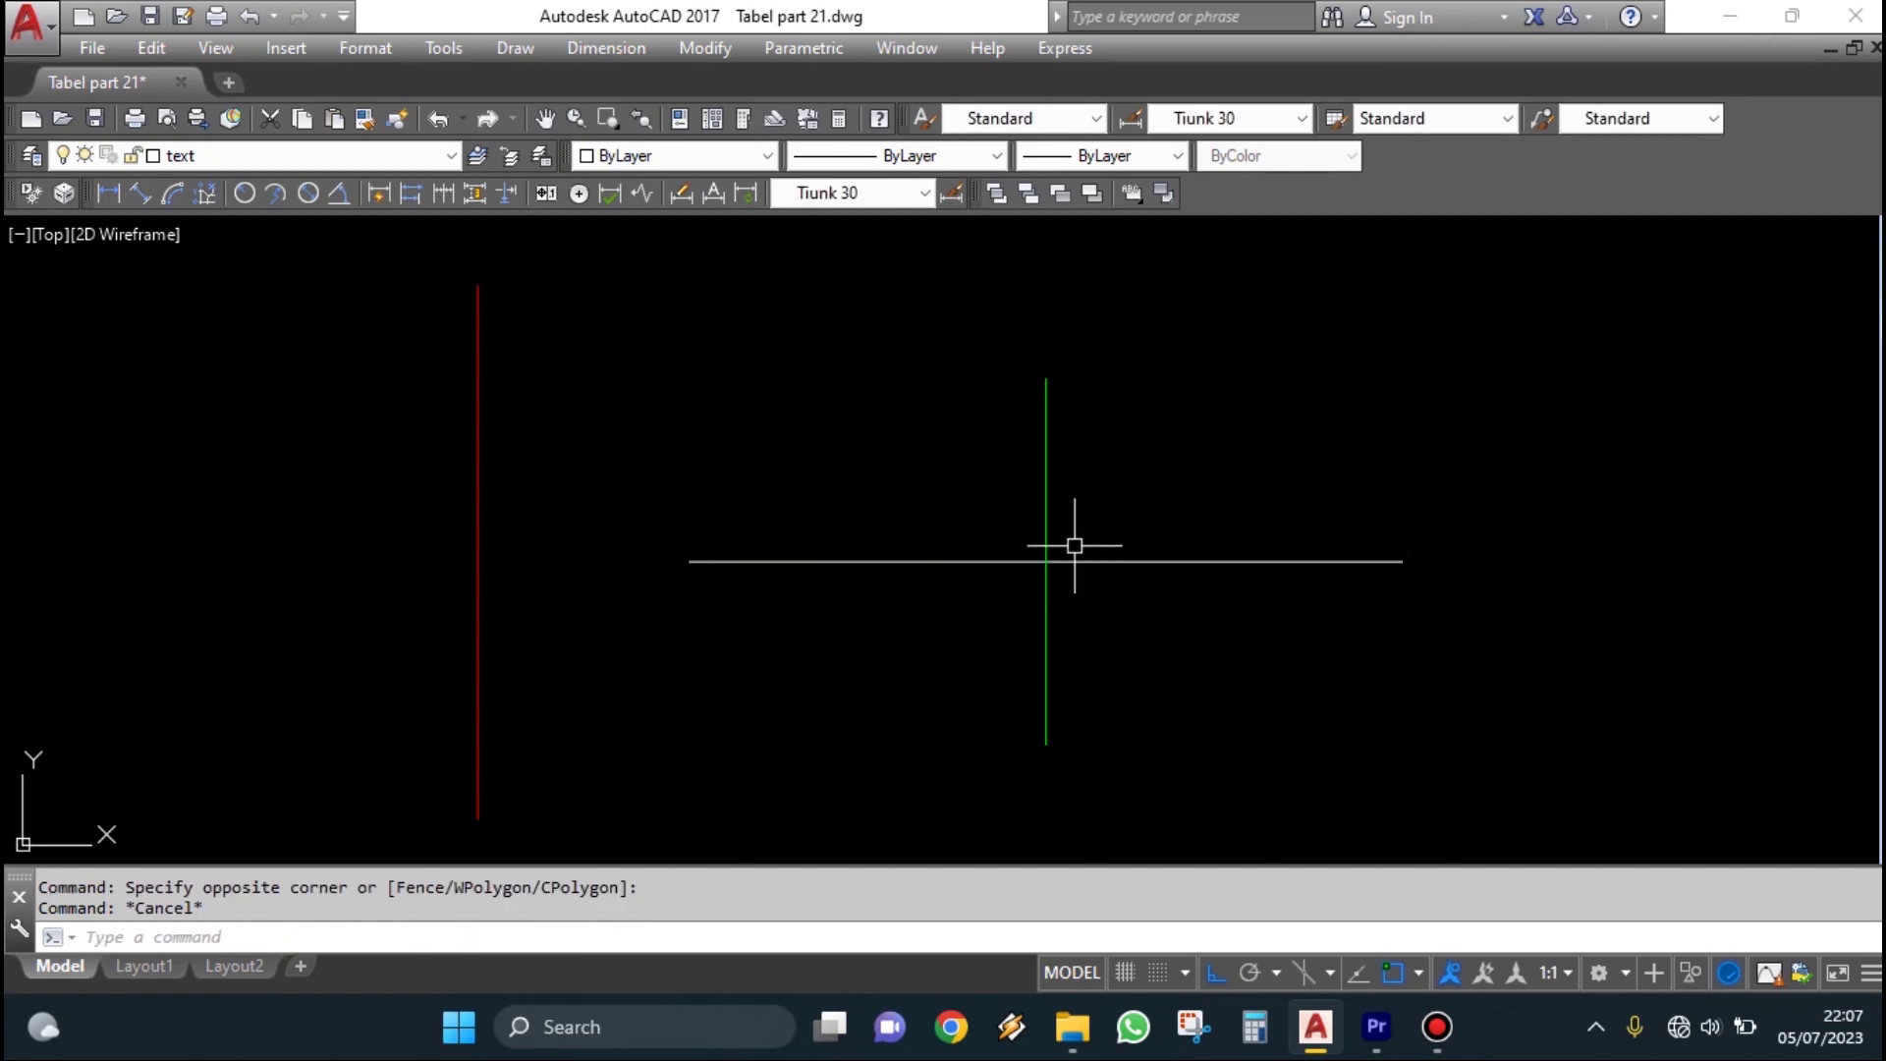
Extend the horizontal line to the red boundary, picking it just on the red line's side of the green midpoint marker
text(EX)
key(Return)
click(568, 655)
click(344, 503)
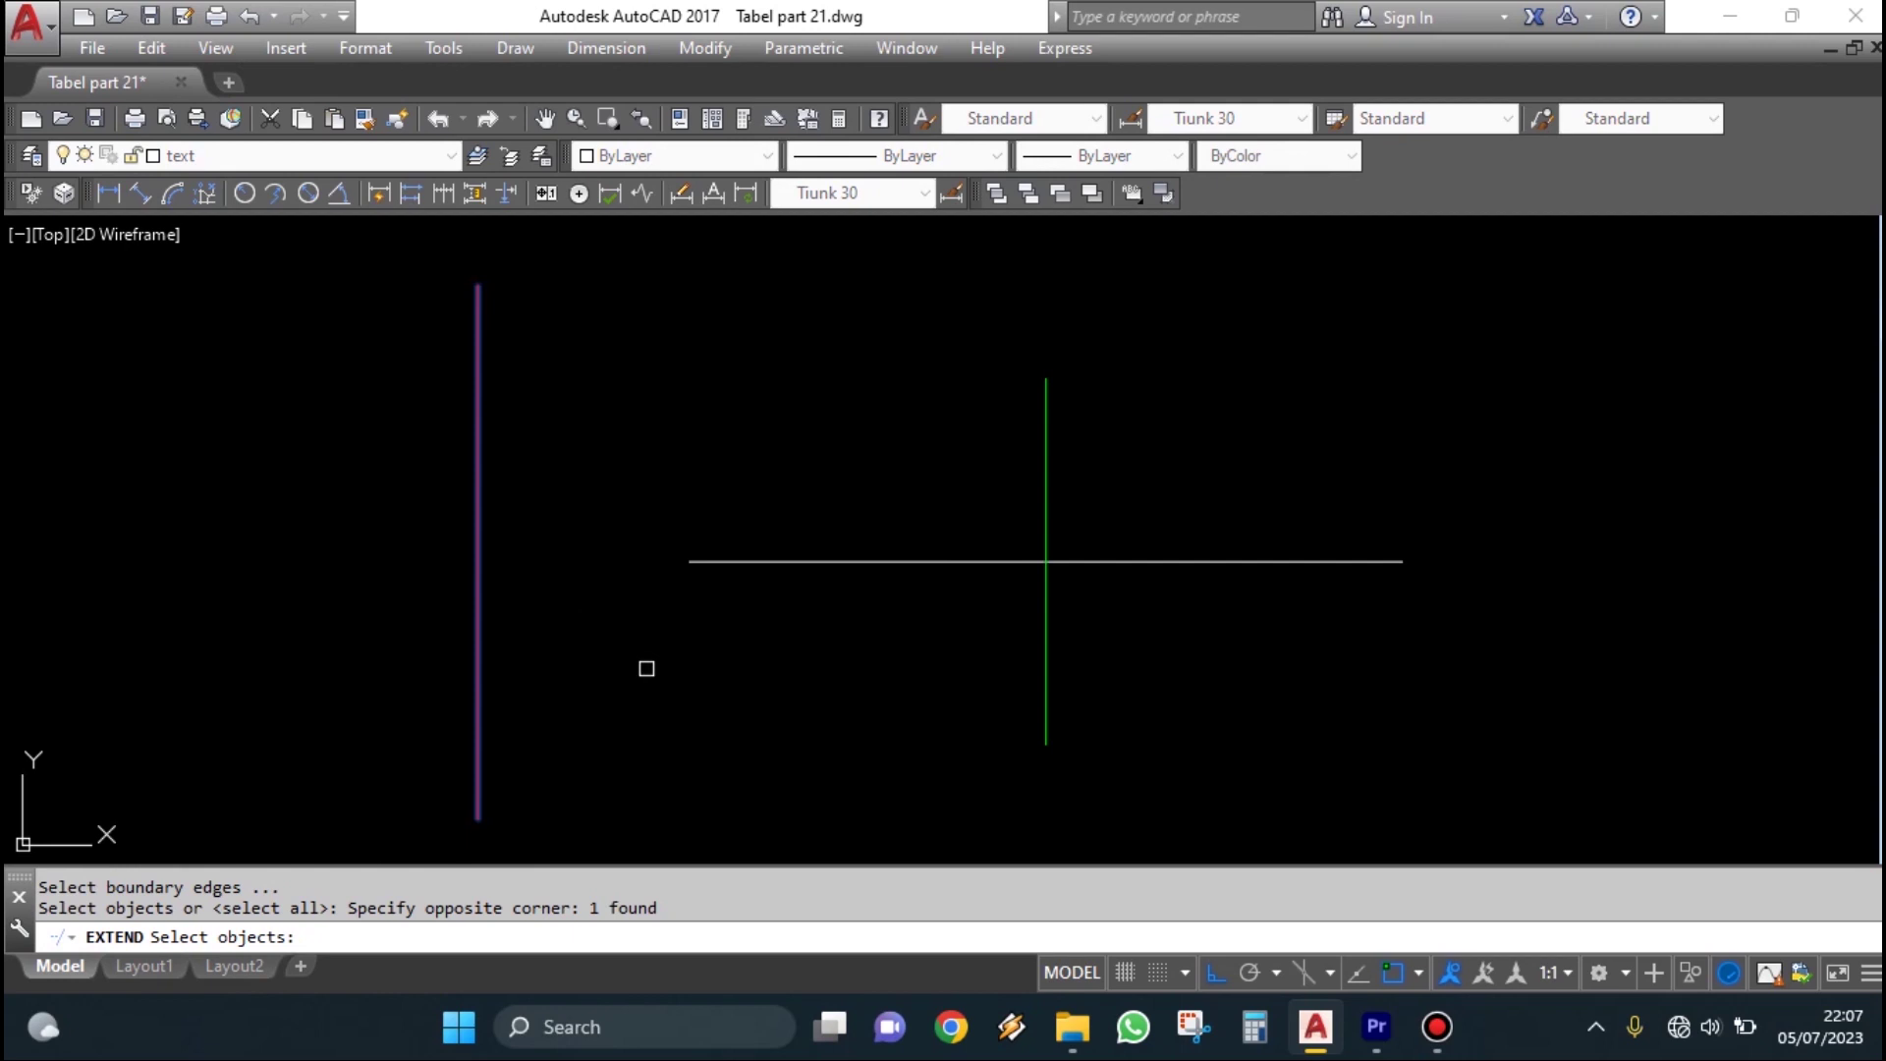
key(Return)
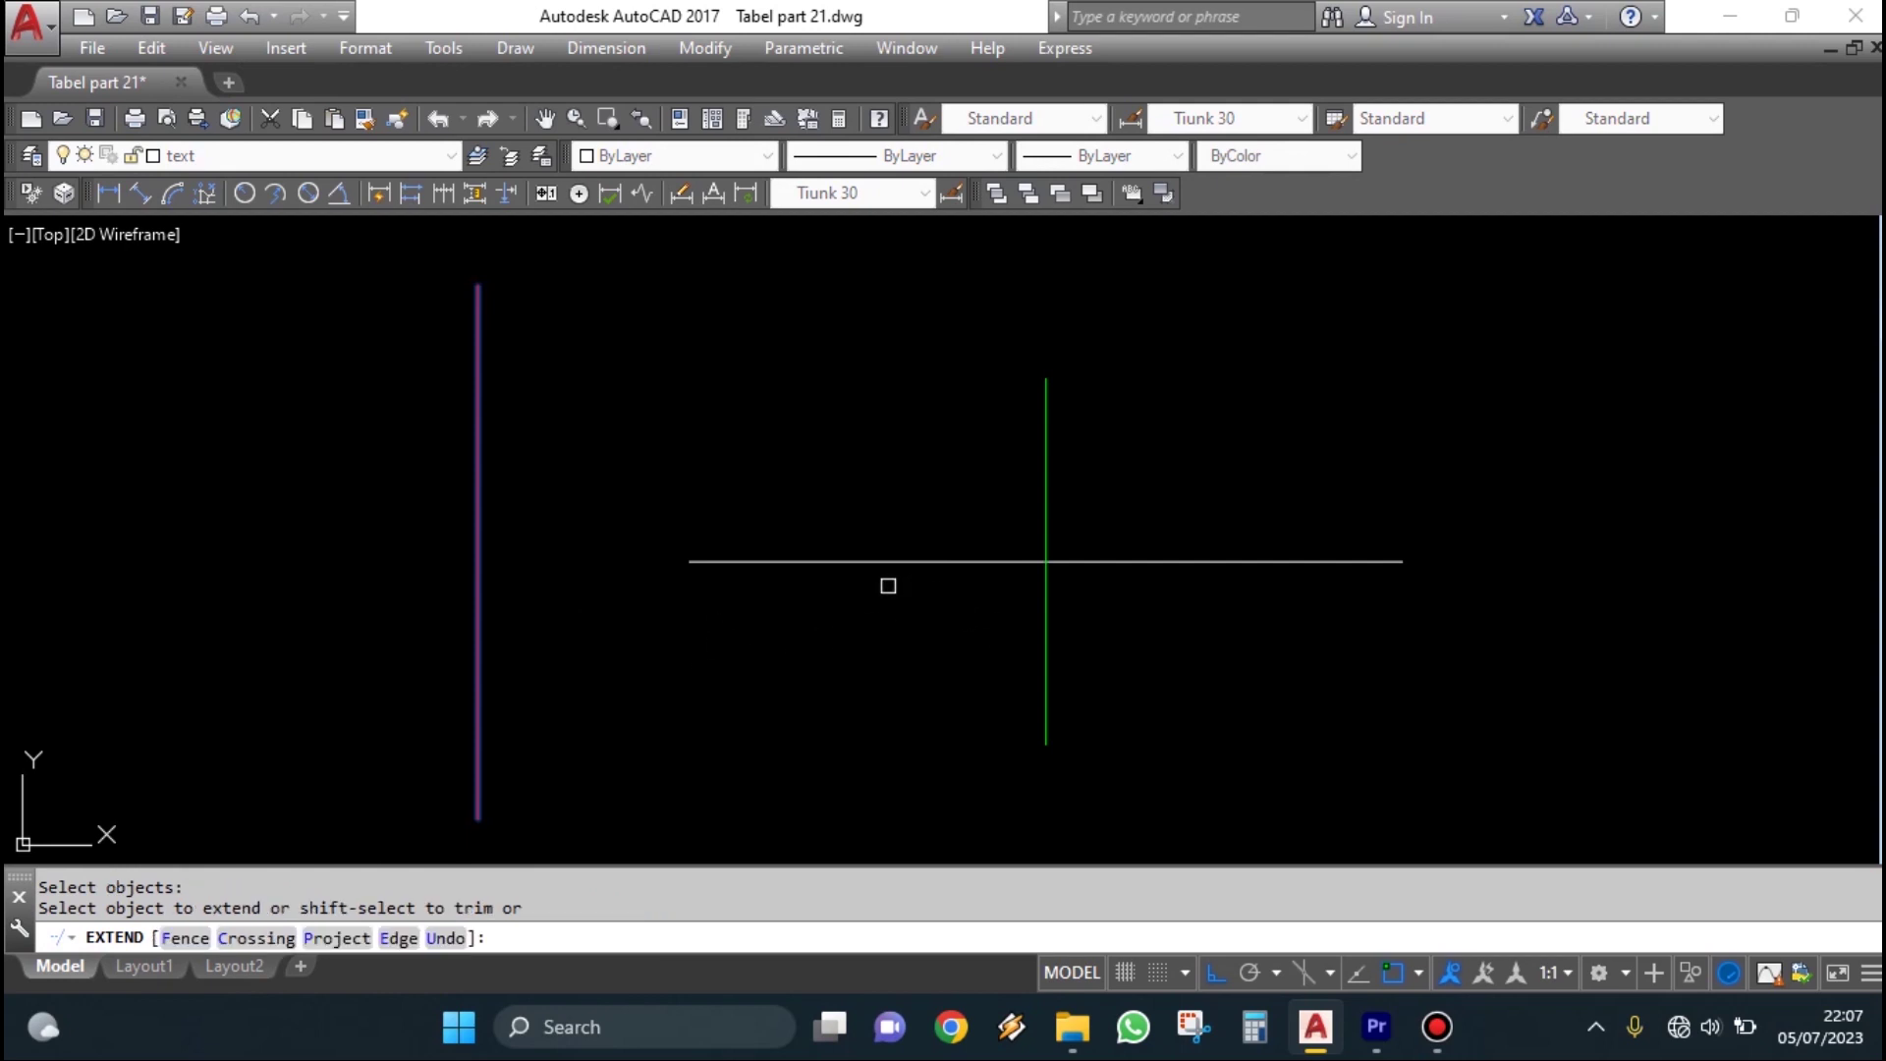
click(1038, 562)
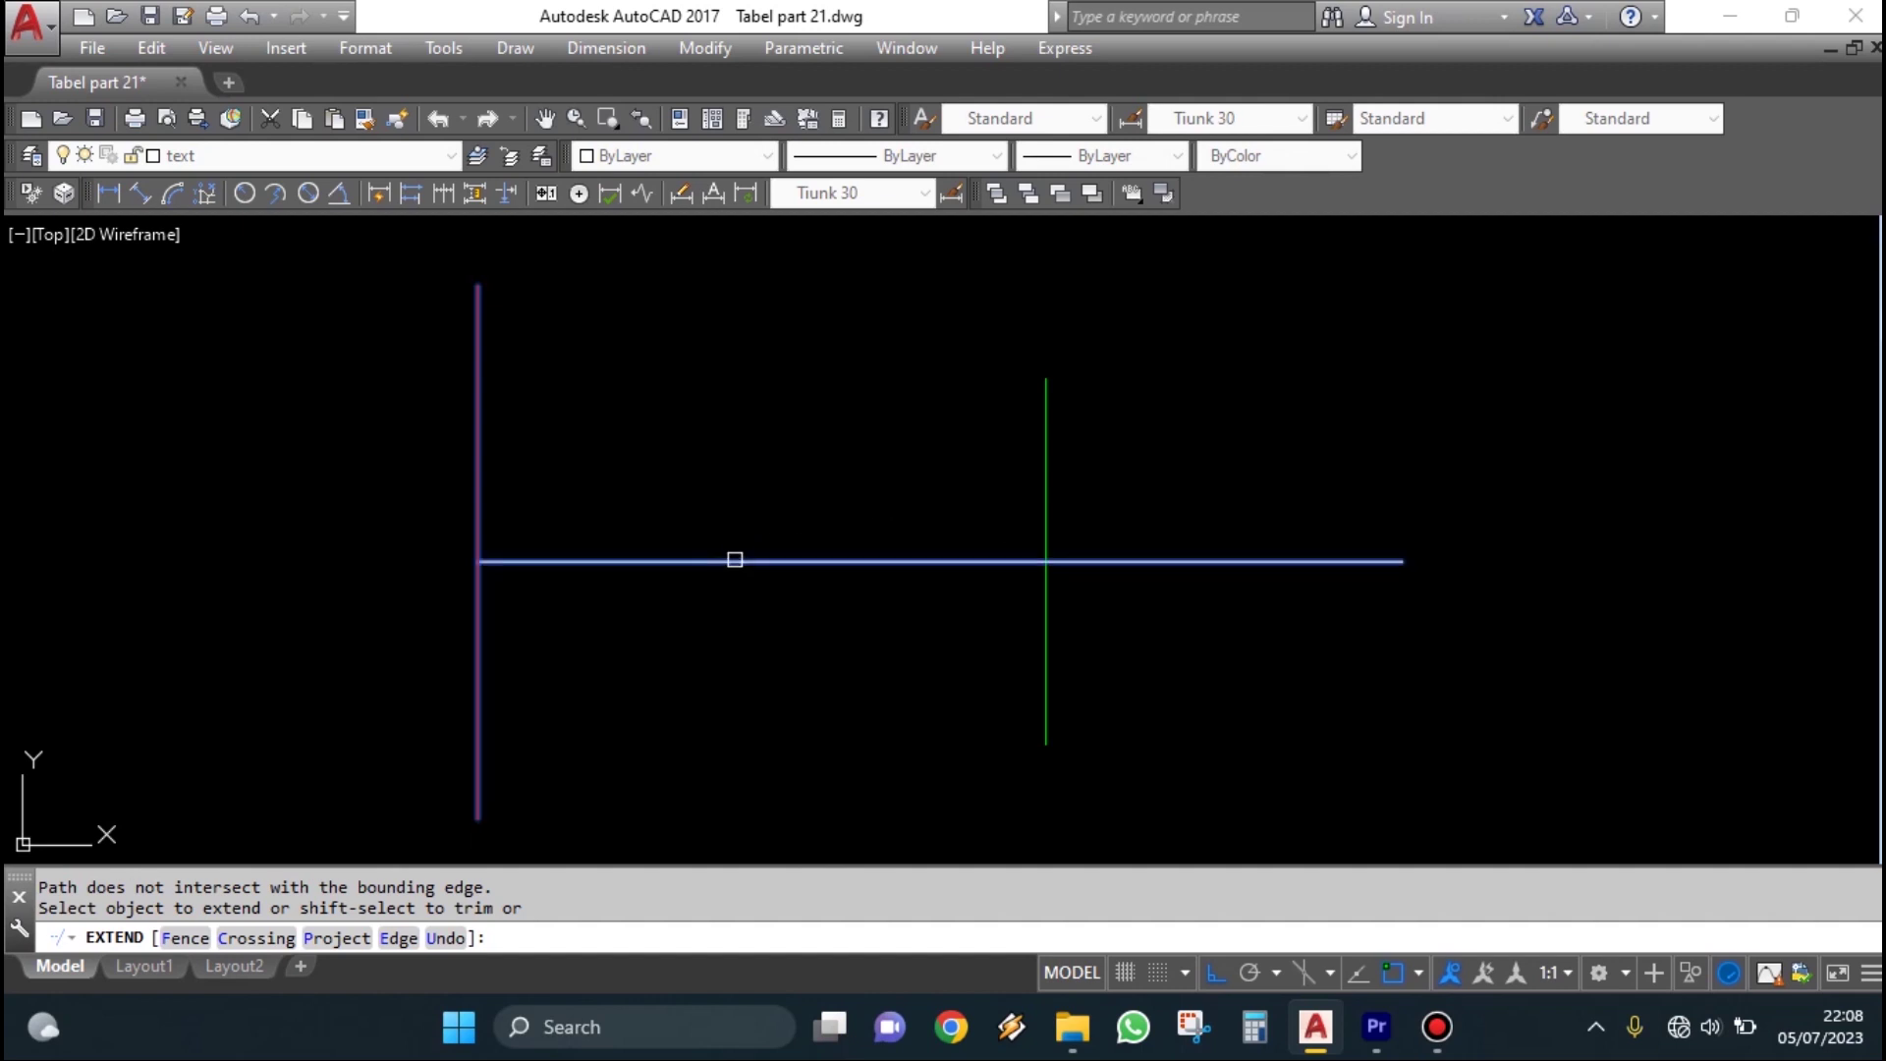
Try to extend the horizontal line again with crossing windows over the half nearer the red line
click(815, 702)
click(632, 354)
click(923, 730)
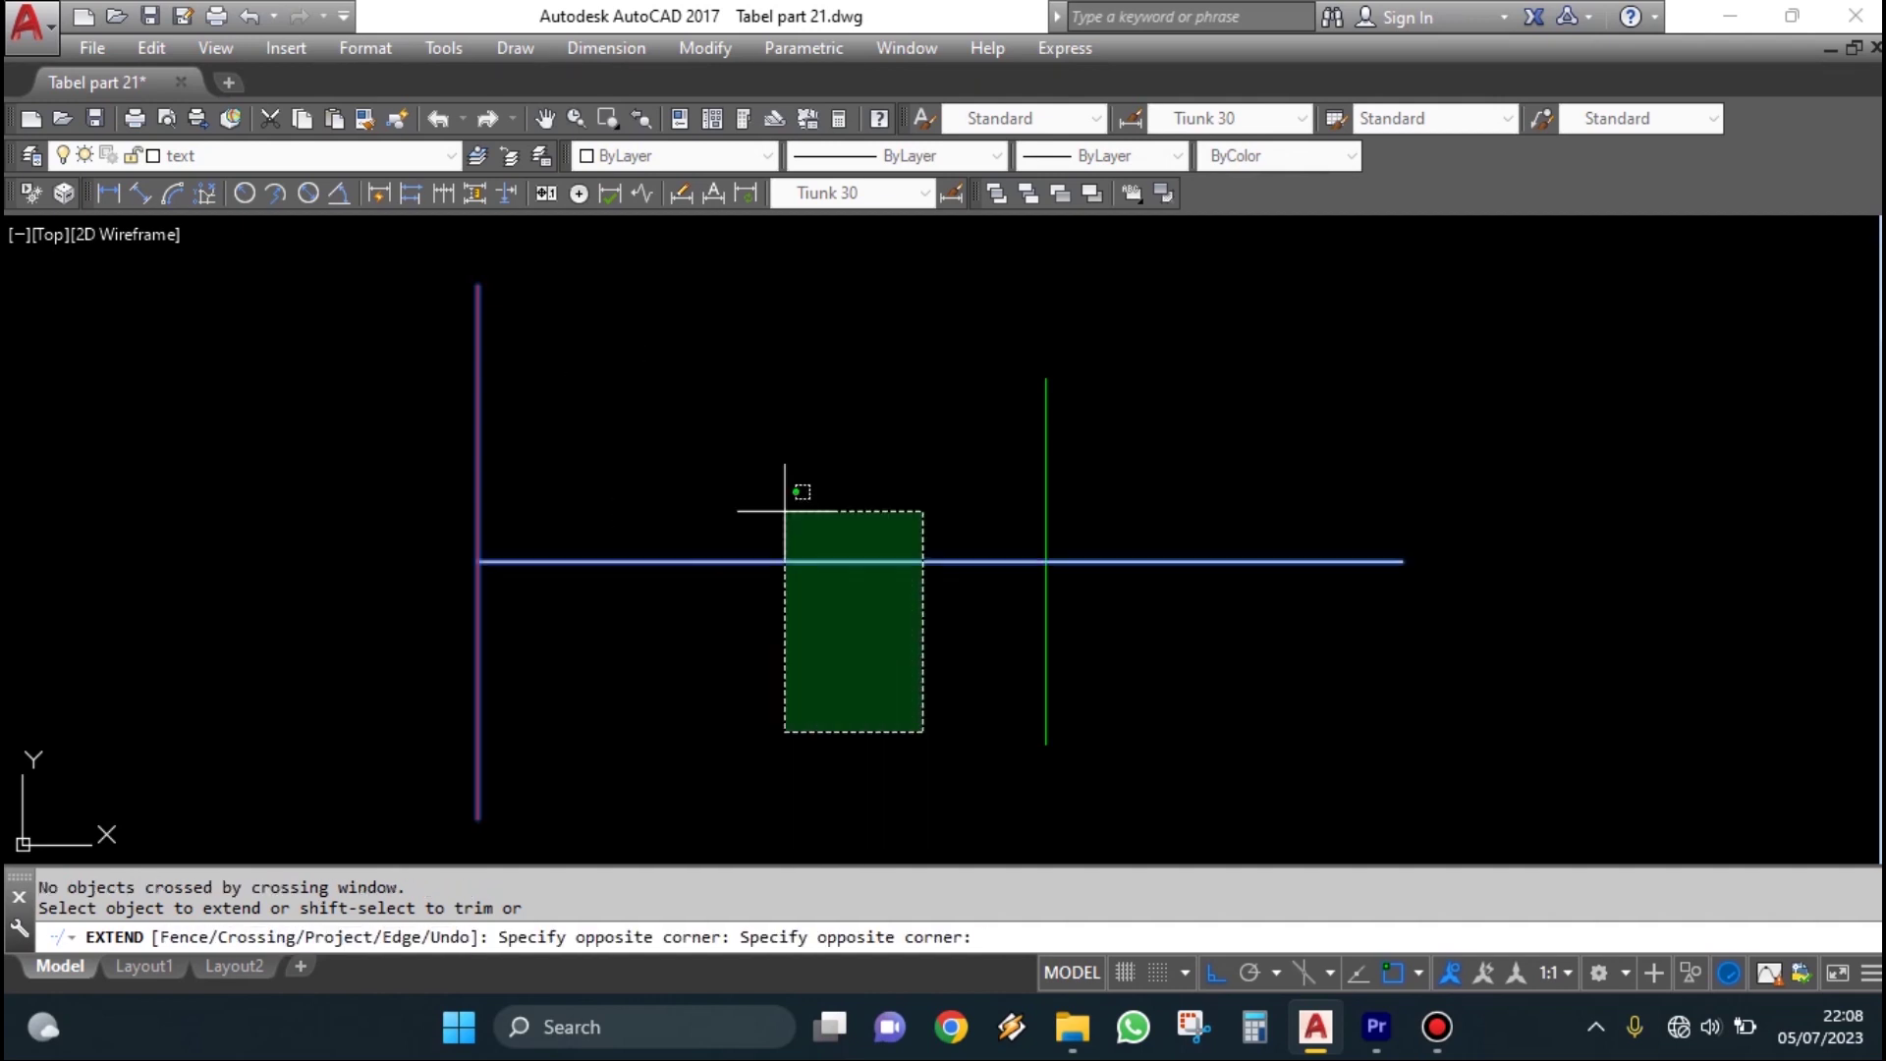
click(648, 356)
click(902, 682)
click(719, 360)
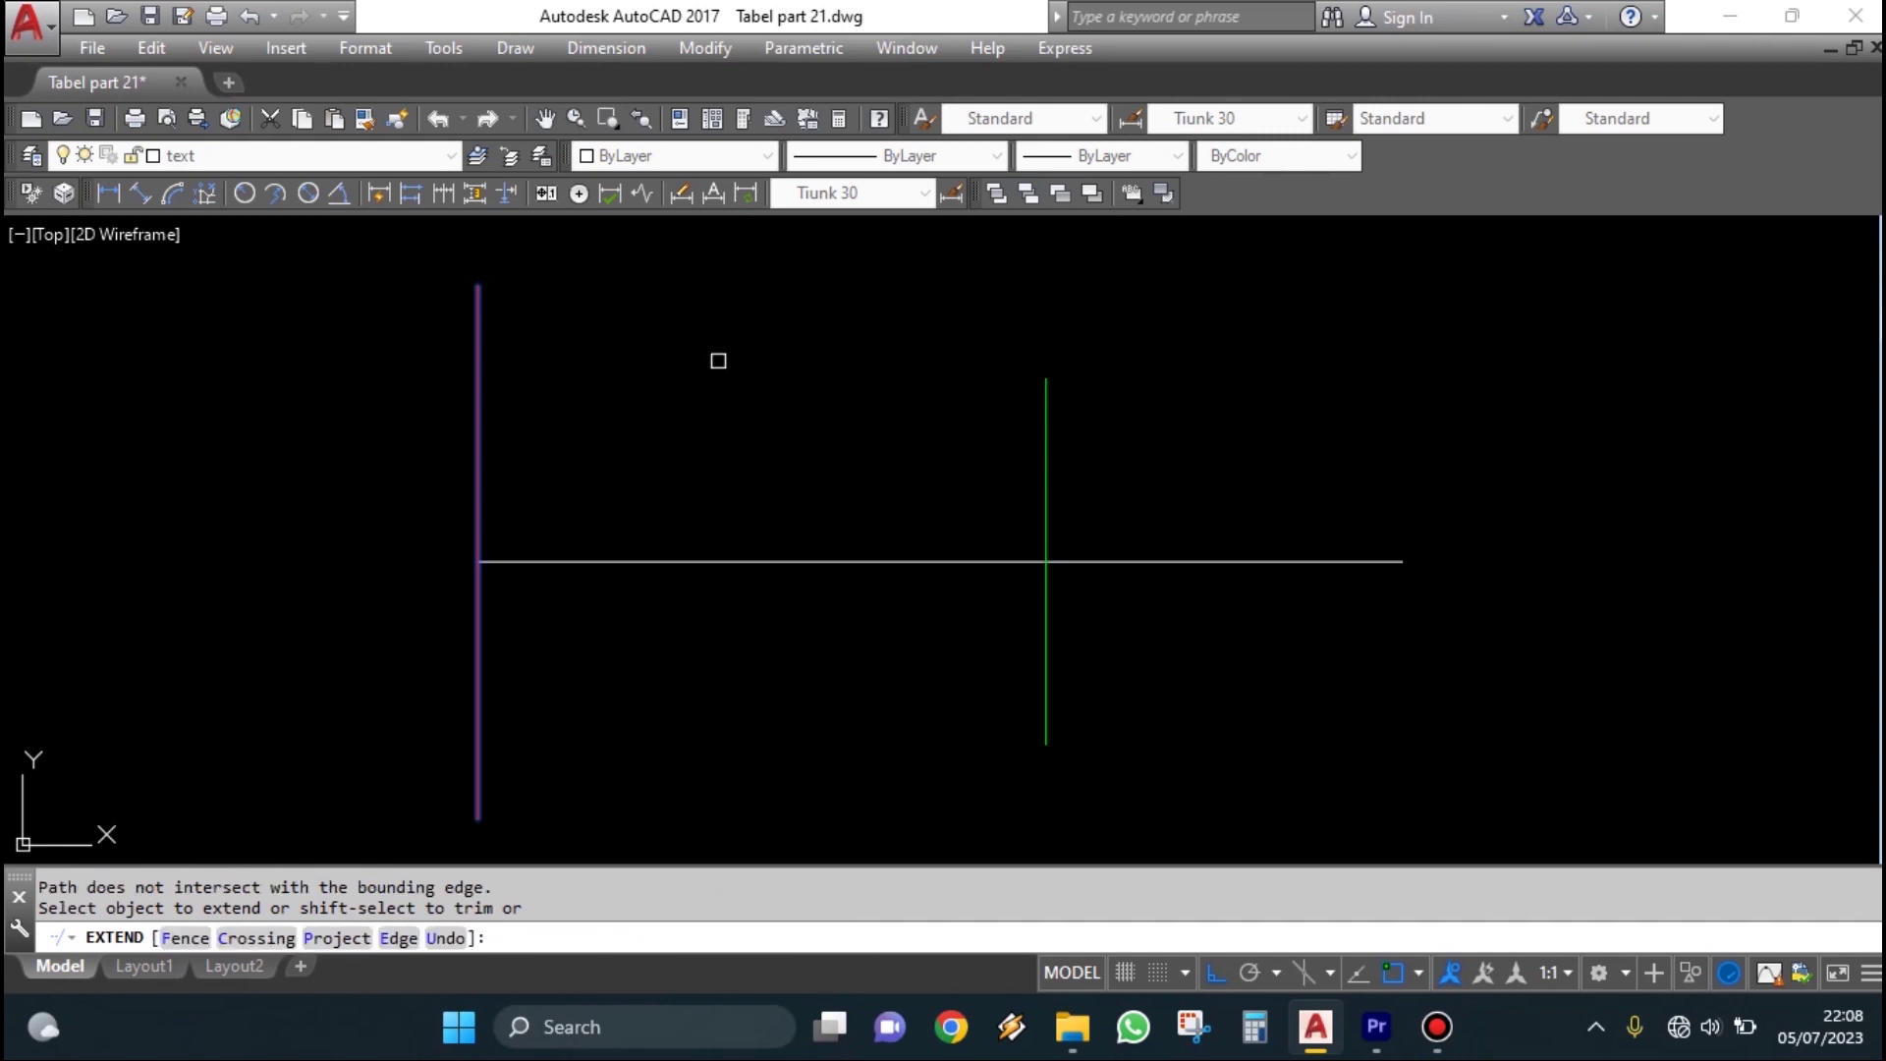
End the Extend command and undo its change to the horizontal line
key(Escape)
key(ctrl+z)
Extend the horizontal line to the red line, trying crossing windows on its far side and on the half nearer the red line
text(ex)
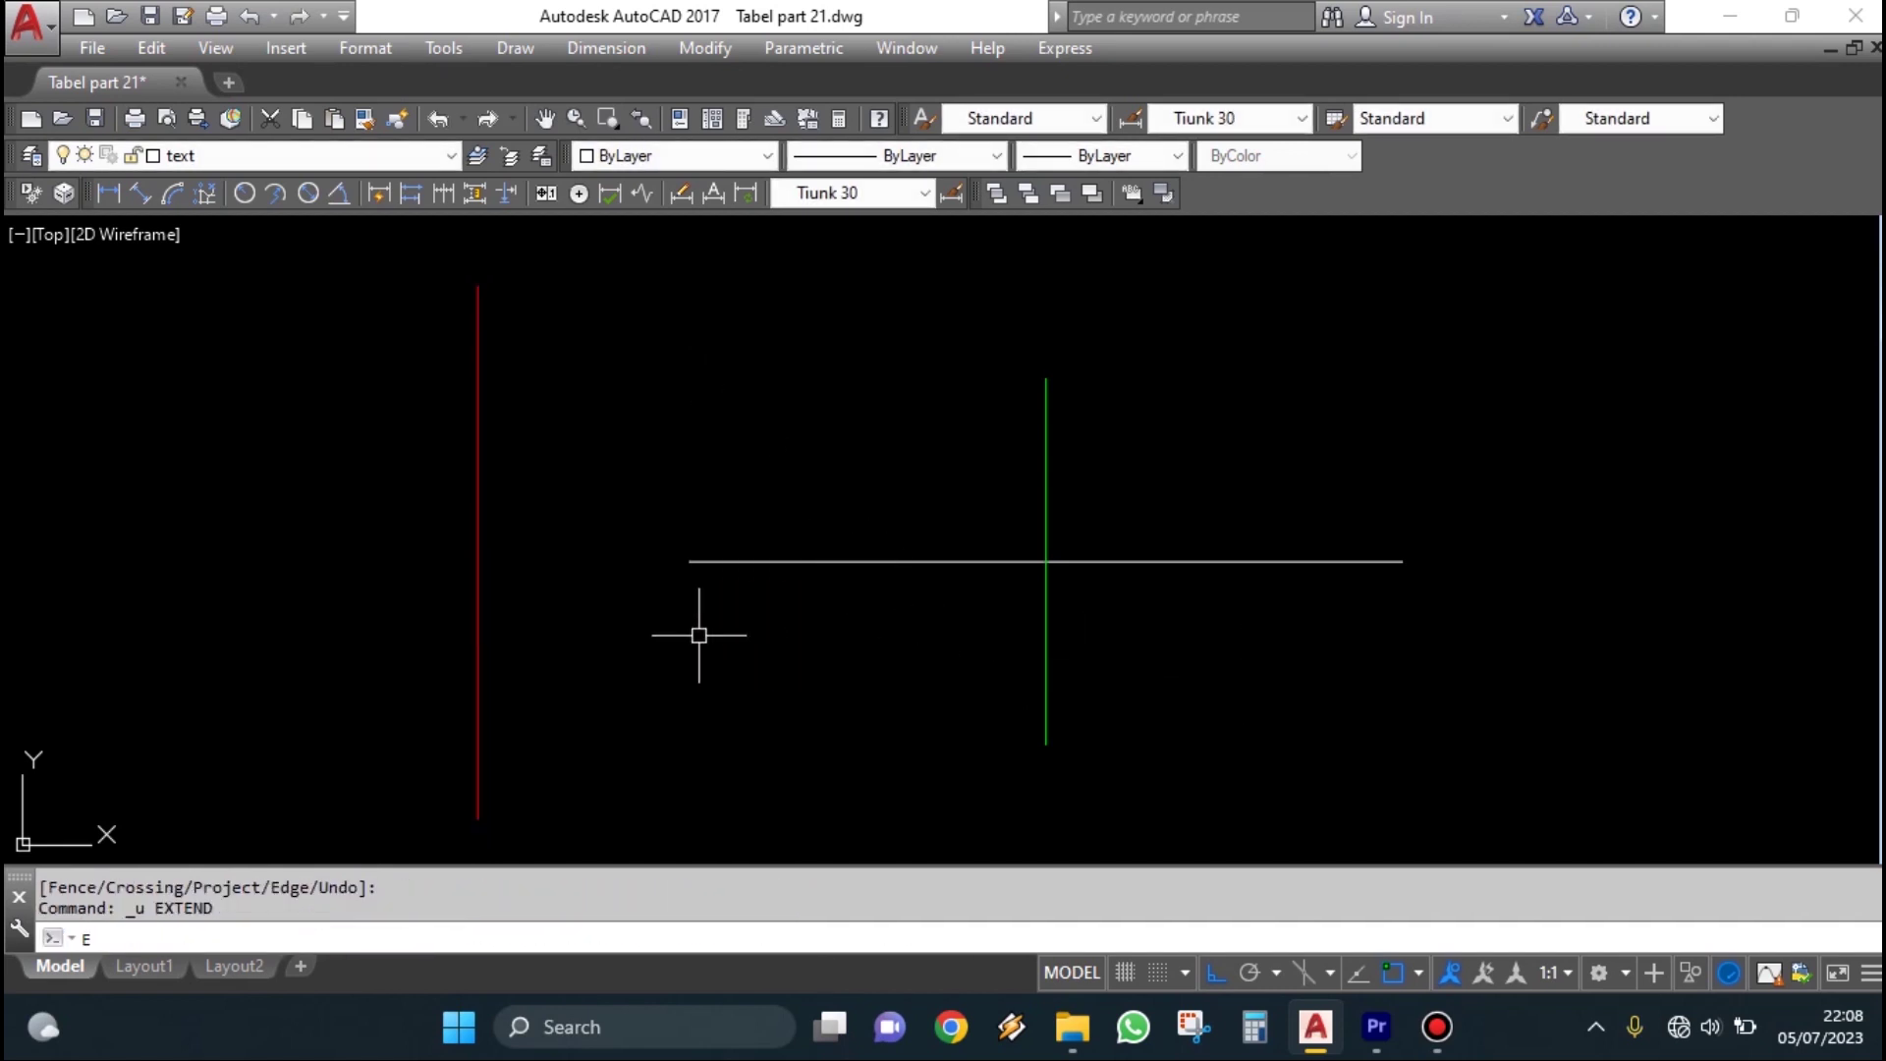
key(Return)
click(699, 632)
click(531, 625)
key(Return)
click(1408, 772)
click(1309, 672)
click(1315, 630)
click(1217, 481)
click(831, 672)
click(657, 393)
key(Return)
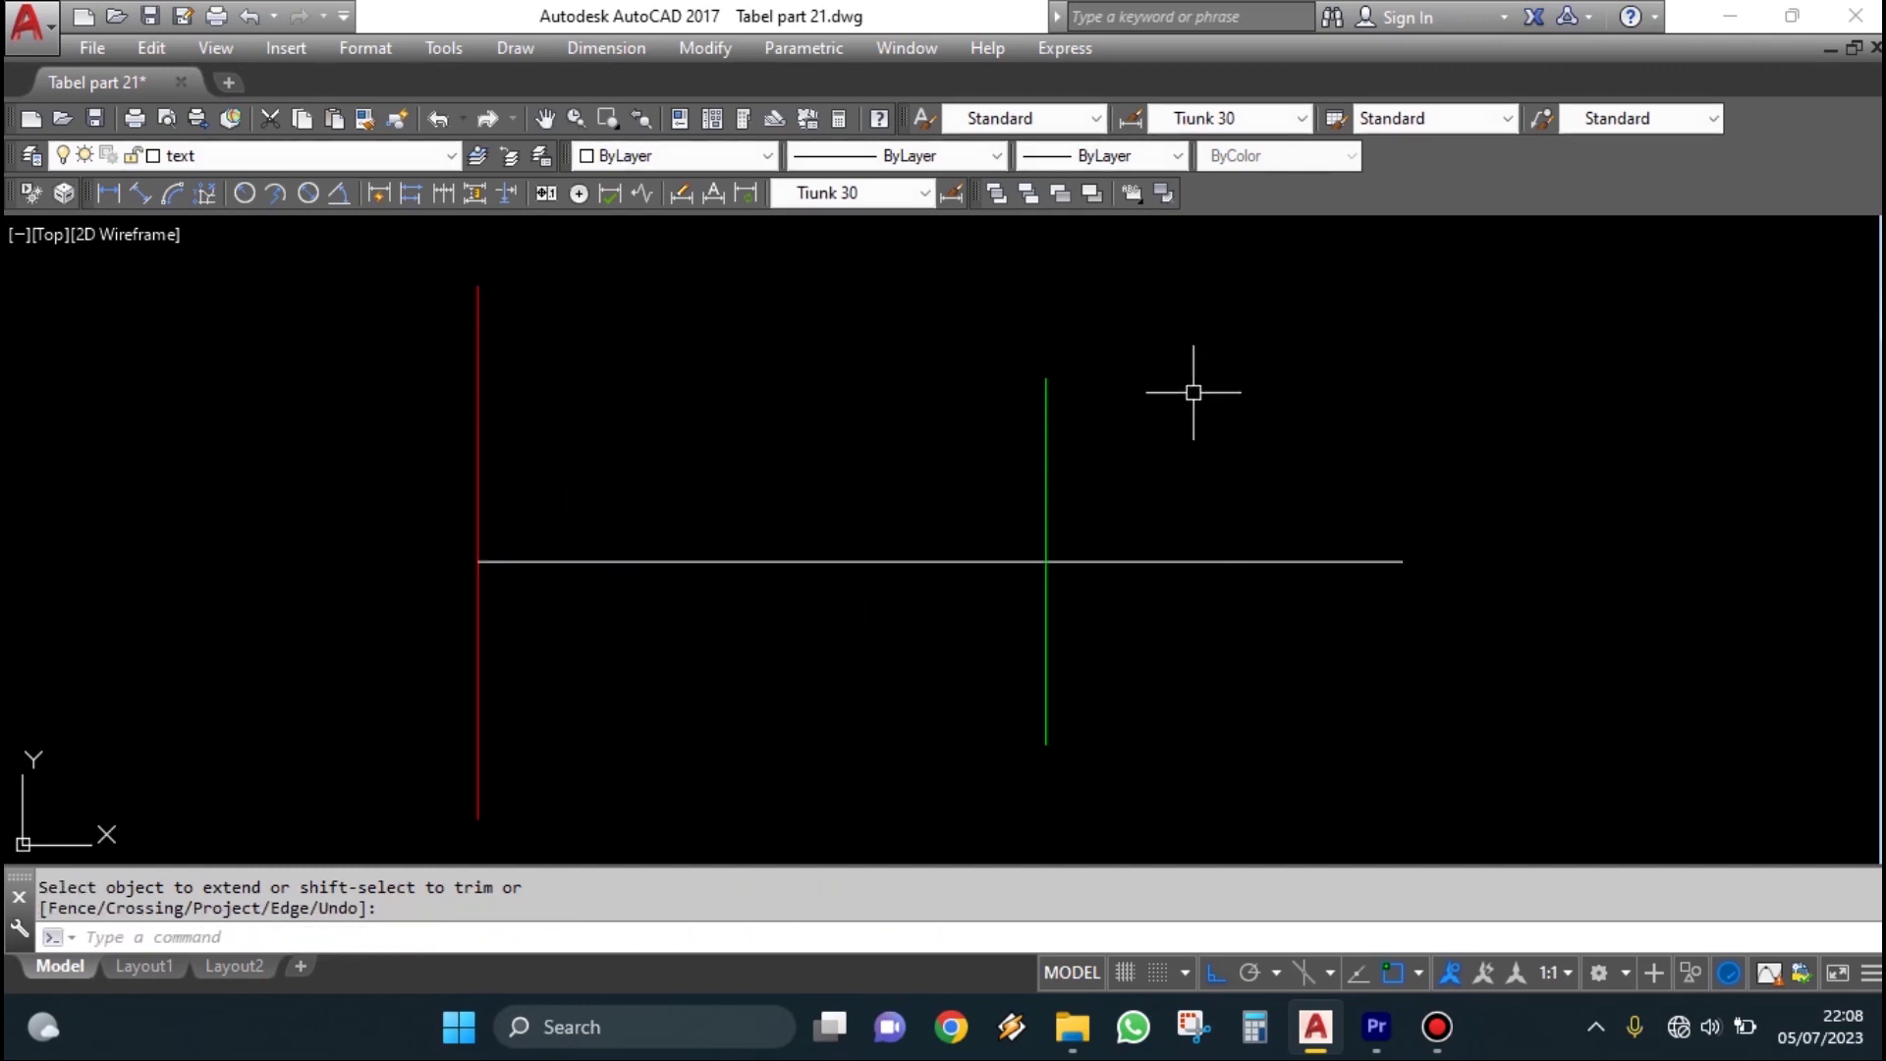
Draw a vertical line upward from the right end of the horizontal line
middle_drag(1371, 456, 1274, 638)
text(l)
key(Return)
click(1303, 744)
click(1308, 476)
key(Escape)
Draw a separate horizontal line above the new vertical line, leaving a gap between them
middle_drag(1479, 428, 1278, 530)
key(Return)
click(1336, 392)
click(792, 403)
key(Escape)
Extend the vertical line at the right end of the horizontal line up to the separate horizontal line above it
middle_drag(1141, 582, 1382, 514)
scroll(1382, 514, down, 2)
middle_drag(1478, 559, 1434, 520)
middle_drag(1465, 404, 1246, 411)
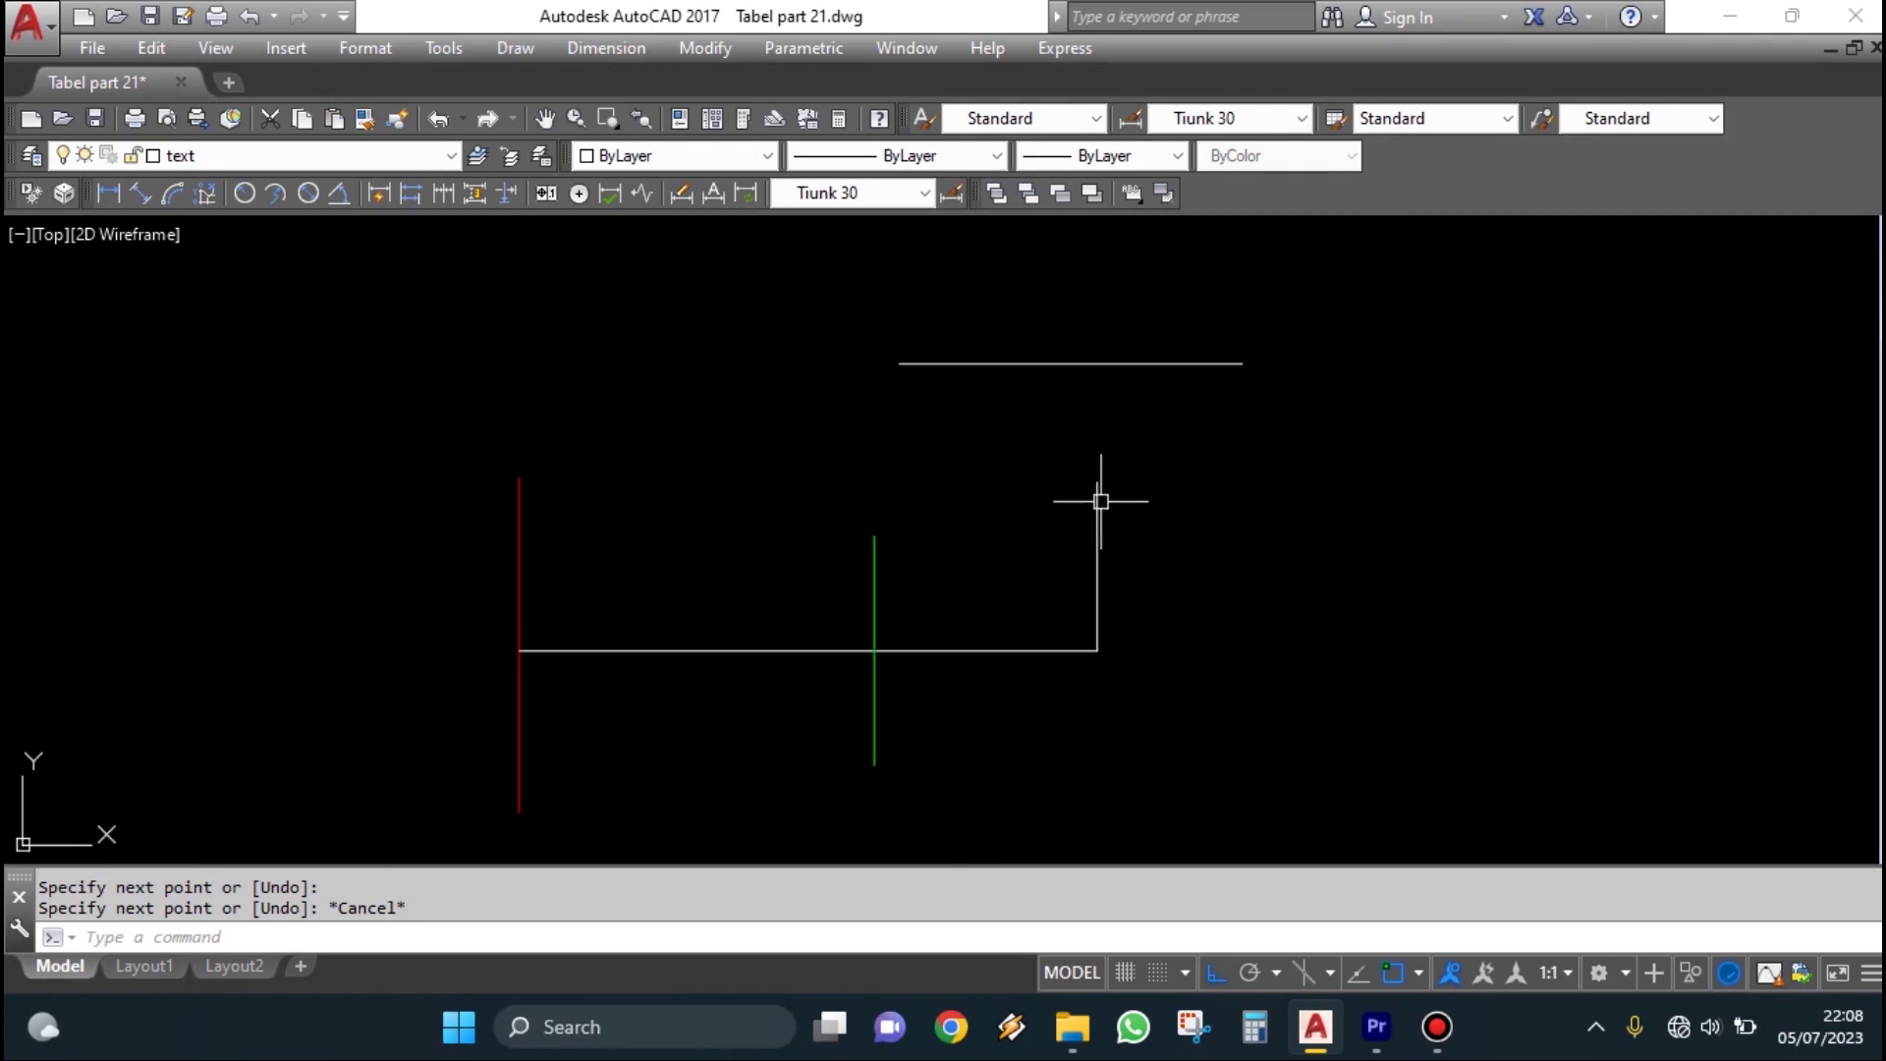
text(ex)
key(Return)
click(1228, 405)
click(1147, 336)
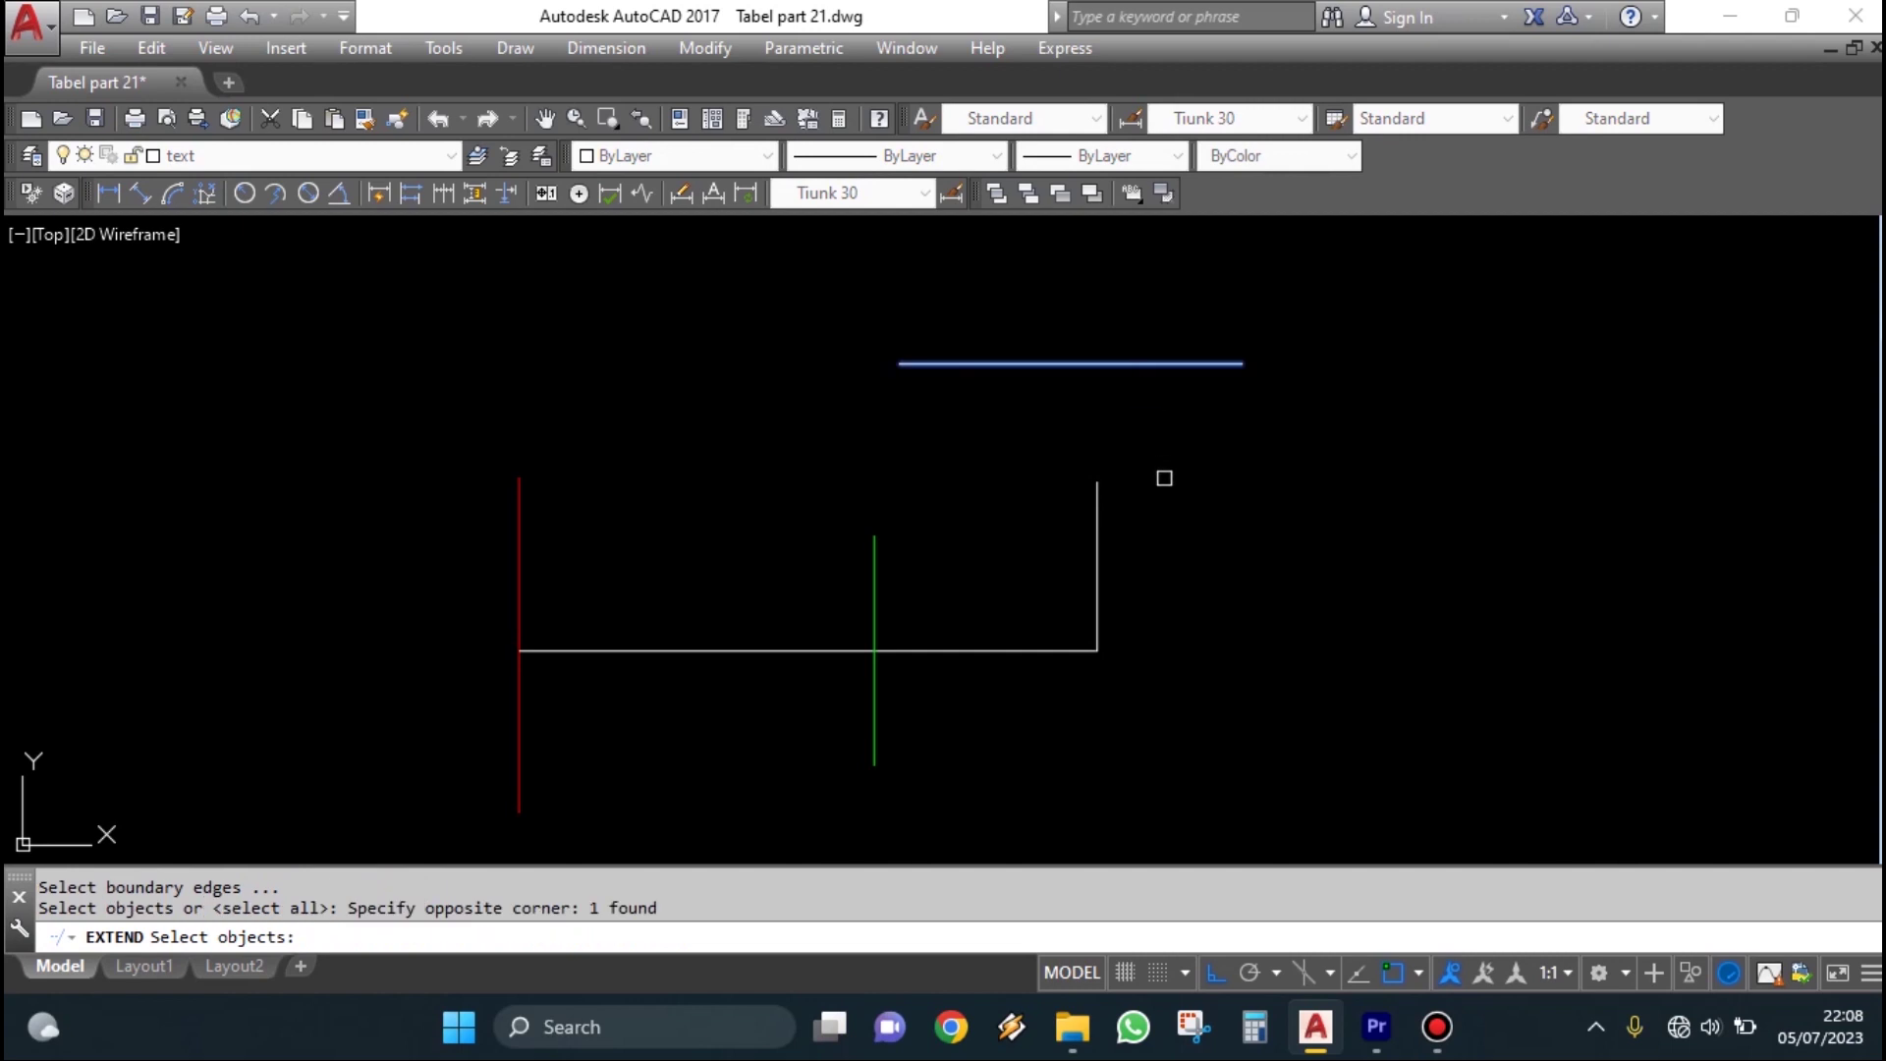
key(Return)
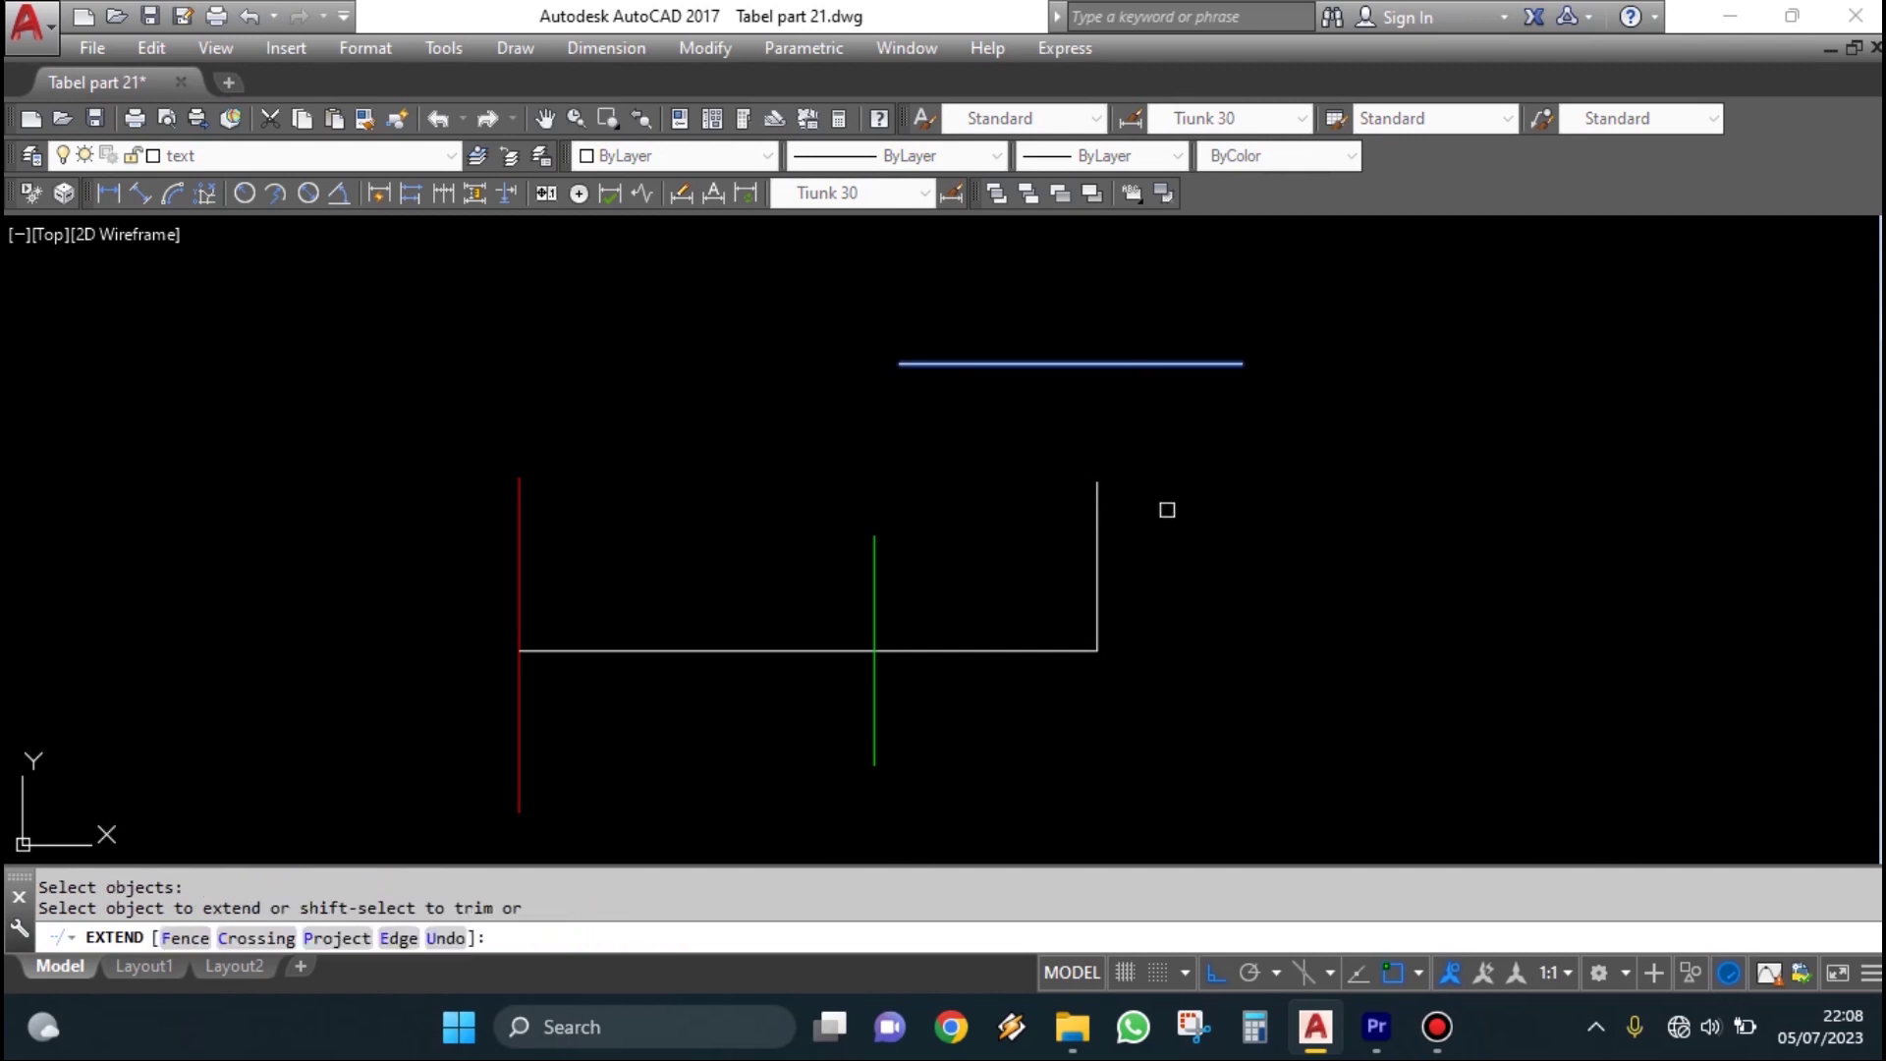
click(1099, 493)
key(Return)
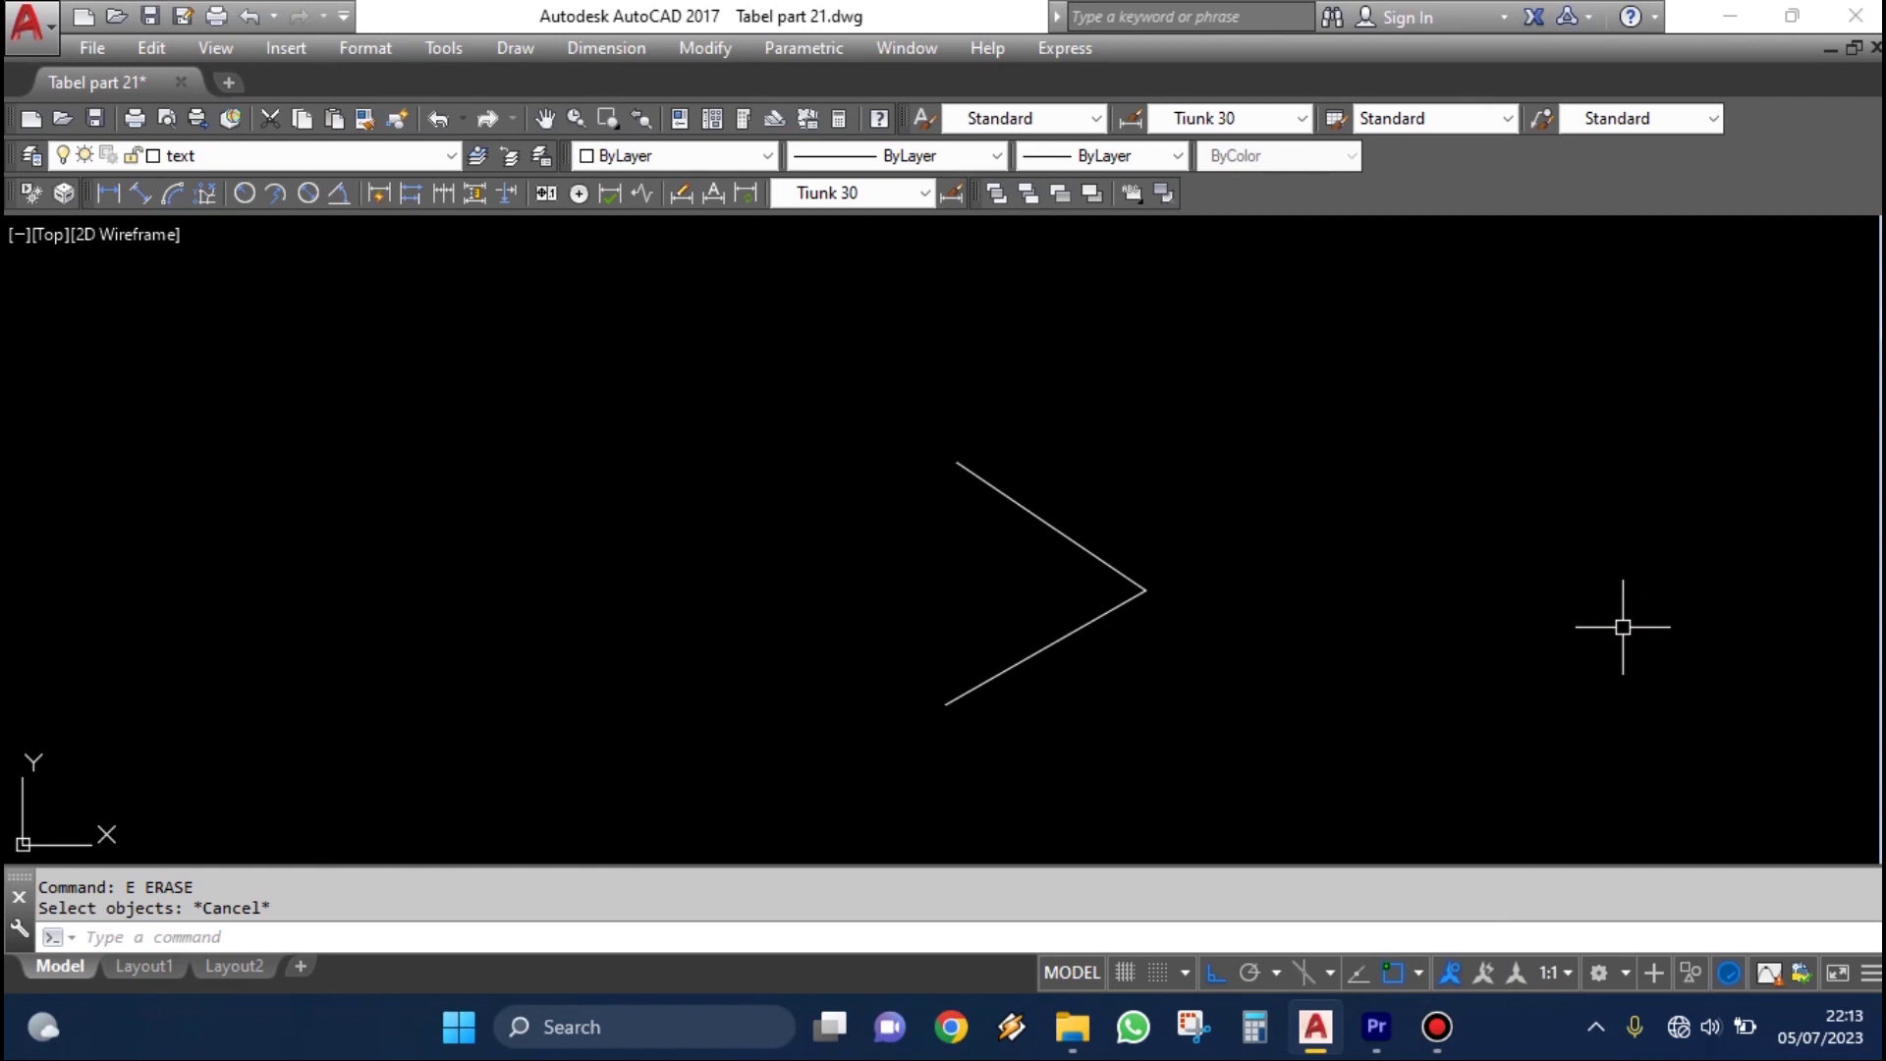
Draw two vertical lines, one on each side of the V-shaped polyline
text(L)
key(Return)
click(820, 342)
click(816, 783)
key(Escape)
key(Return)
click(1251, 352)
click(1251, 783)
key(Escape)
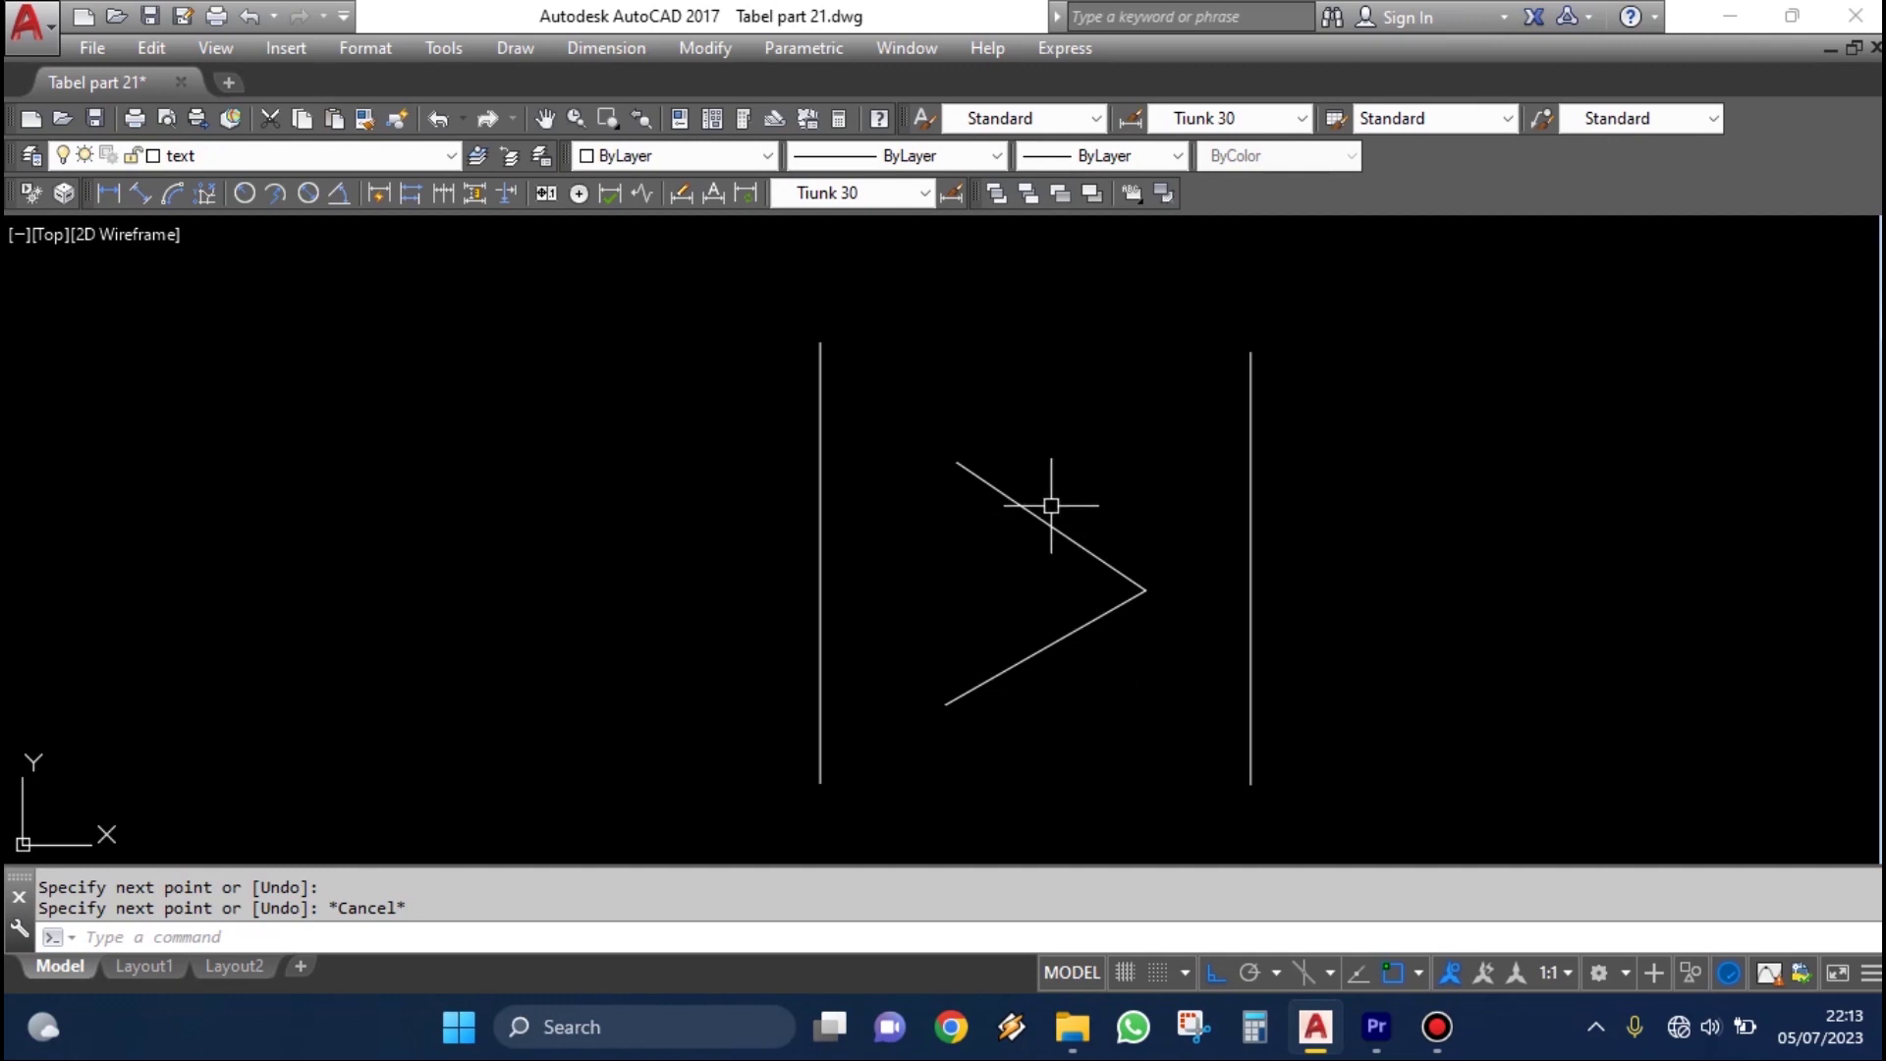
Change the color of both vertical lines to Red
click(1044, 511)
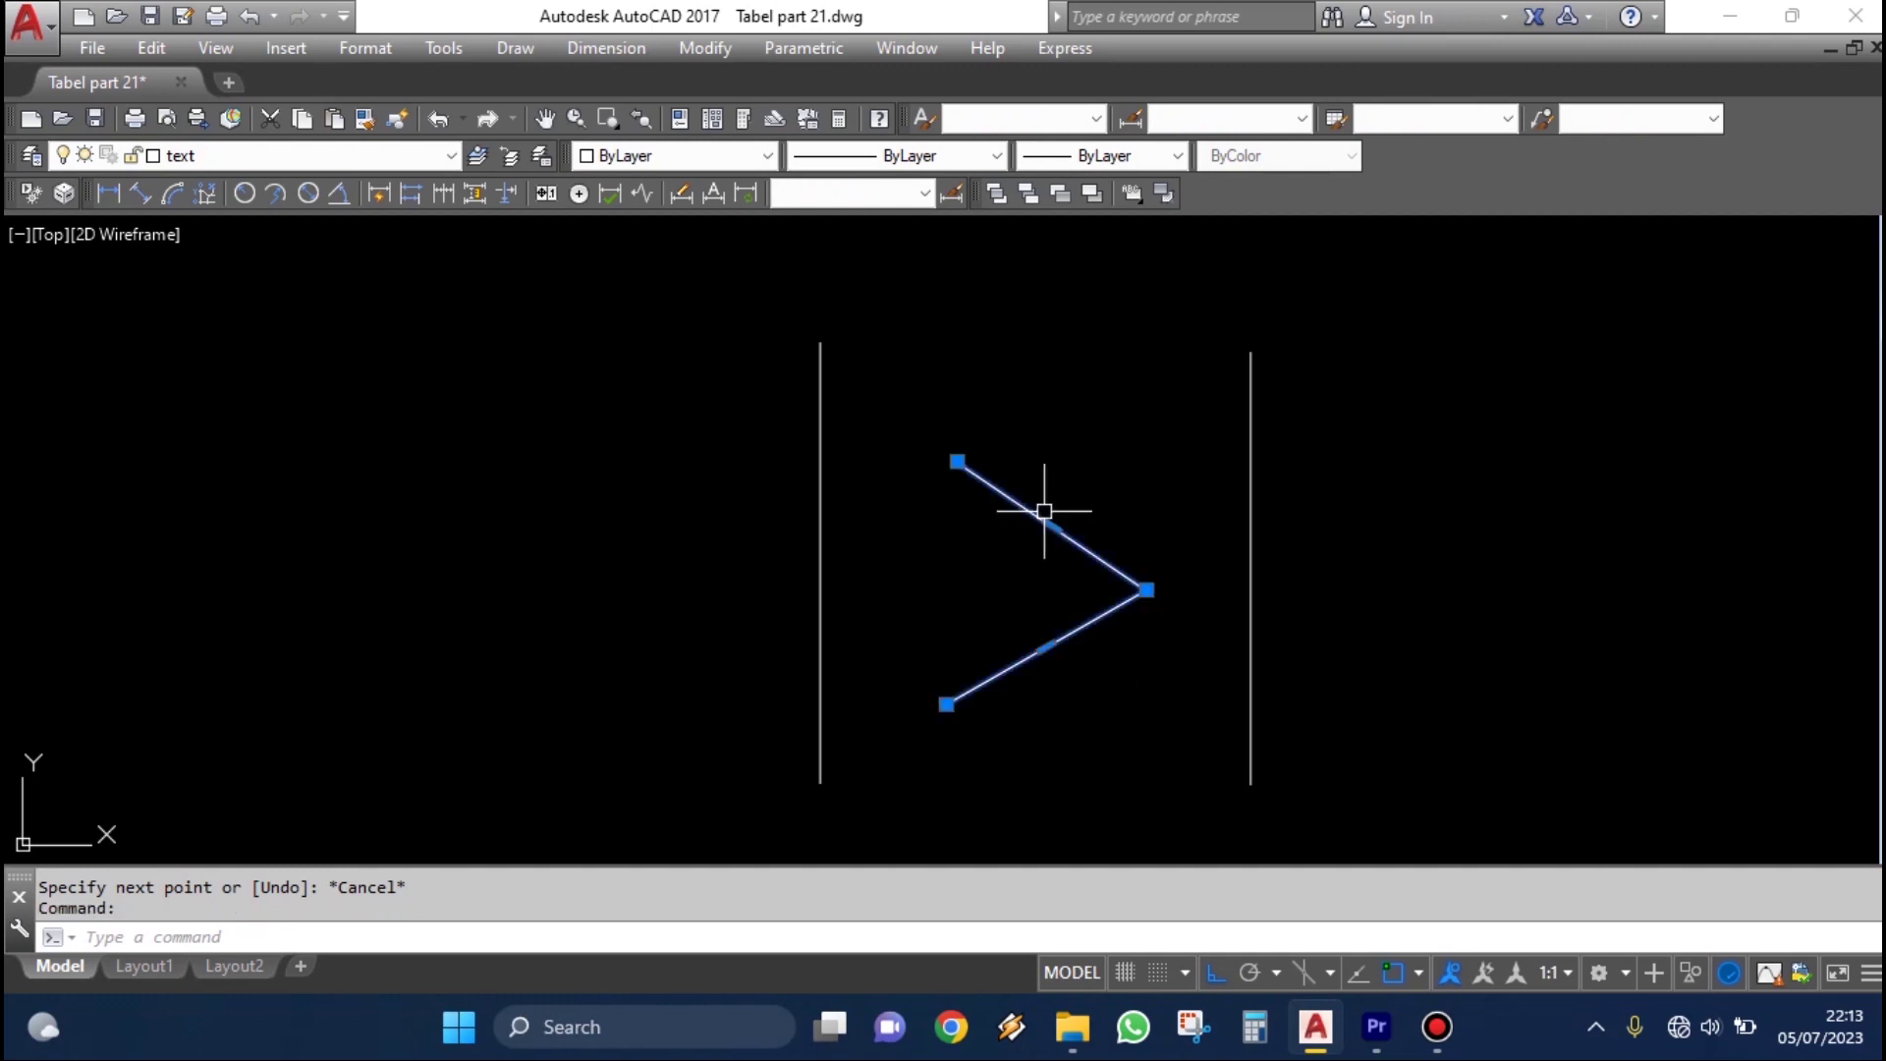
key(Escape)
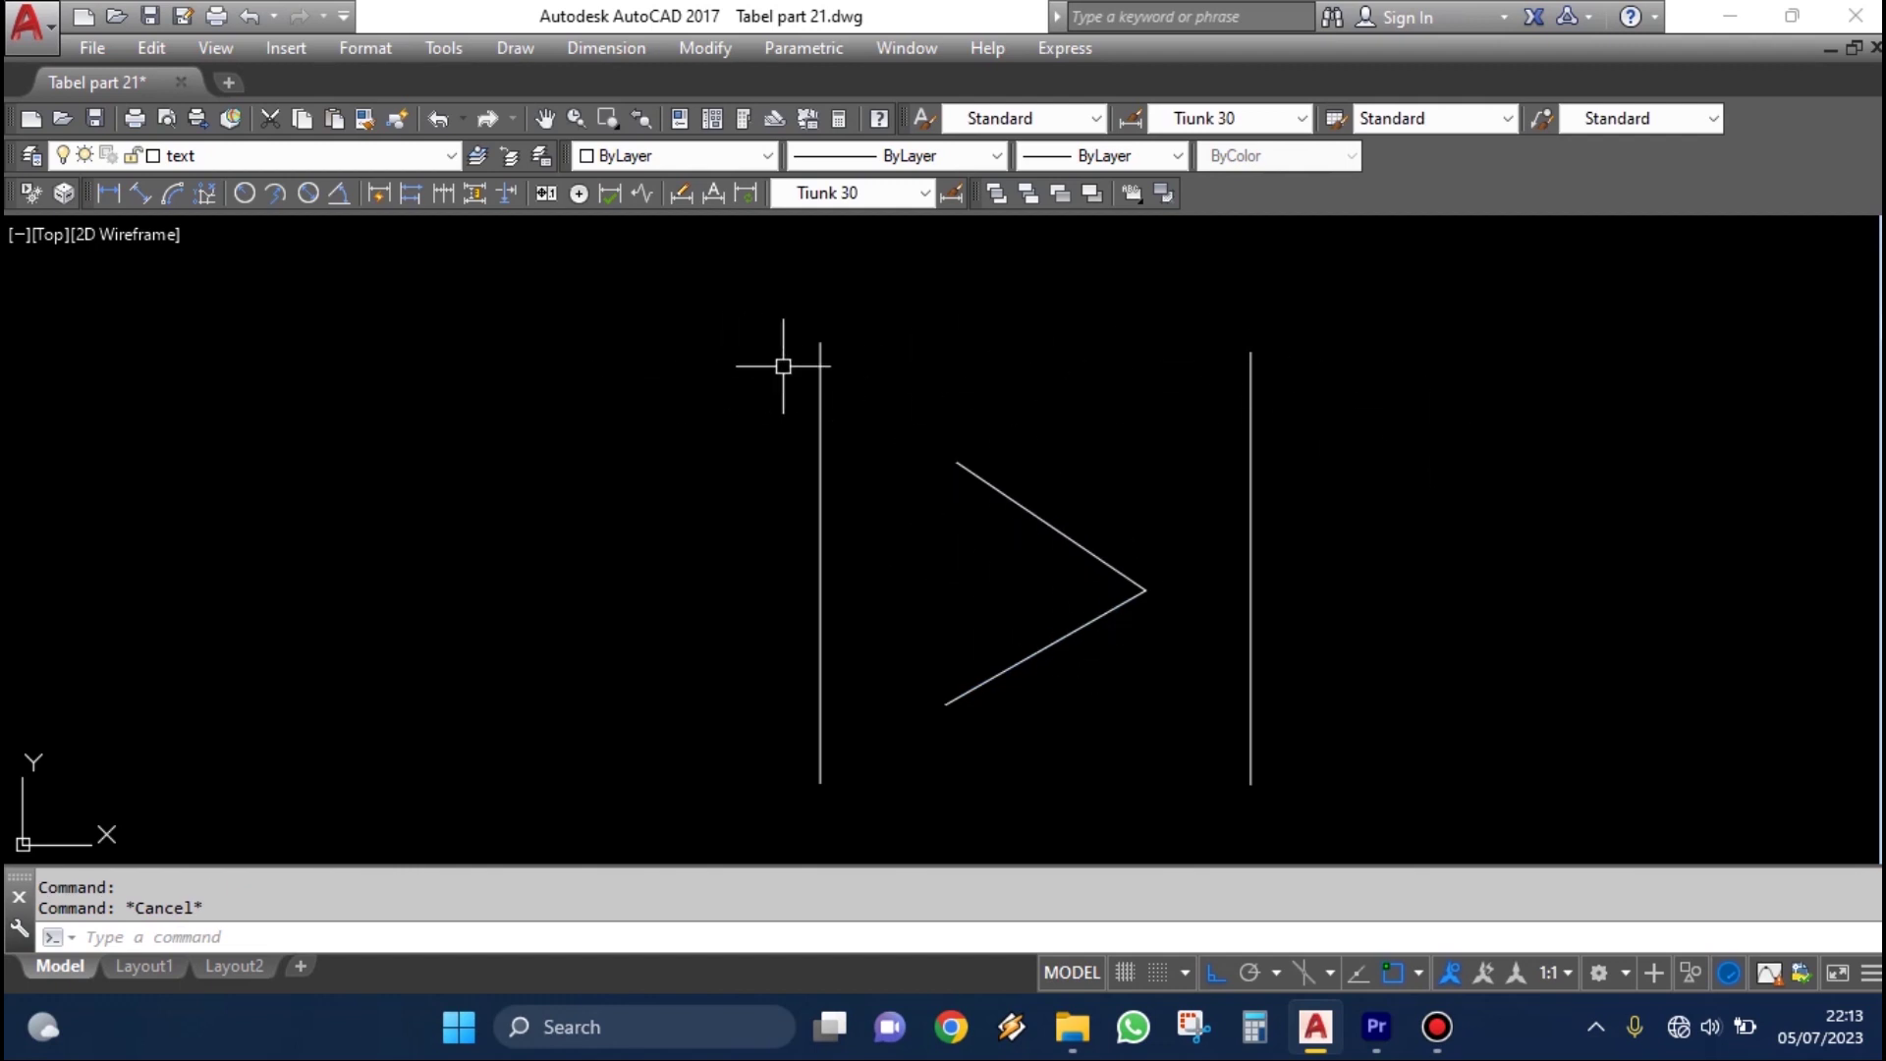
click(1415, 403)
click(608, 365)
click(633, 160)
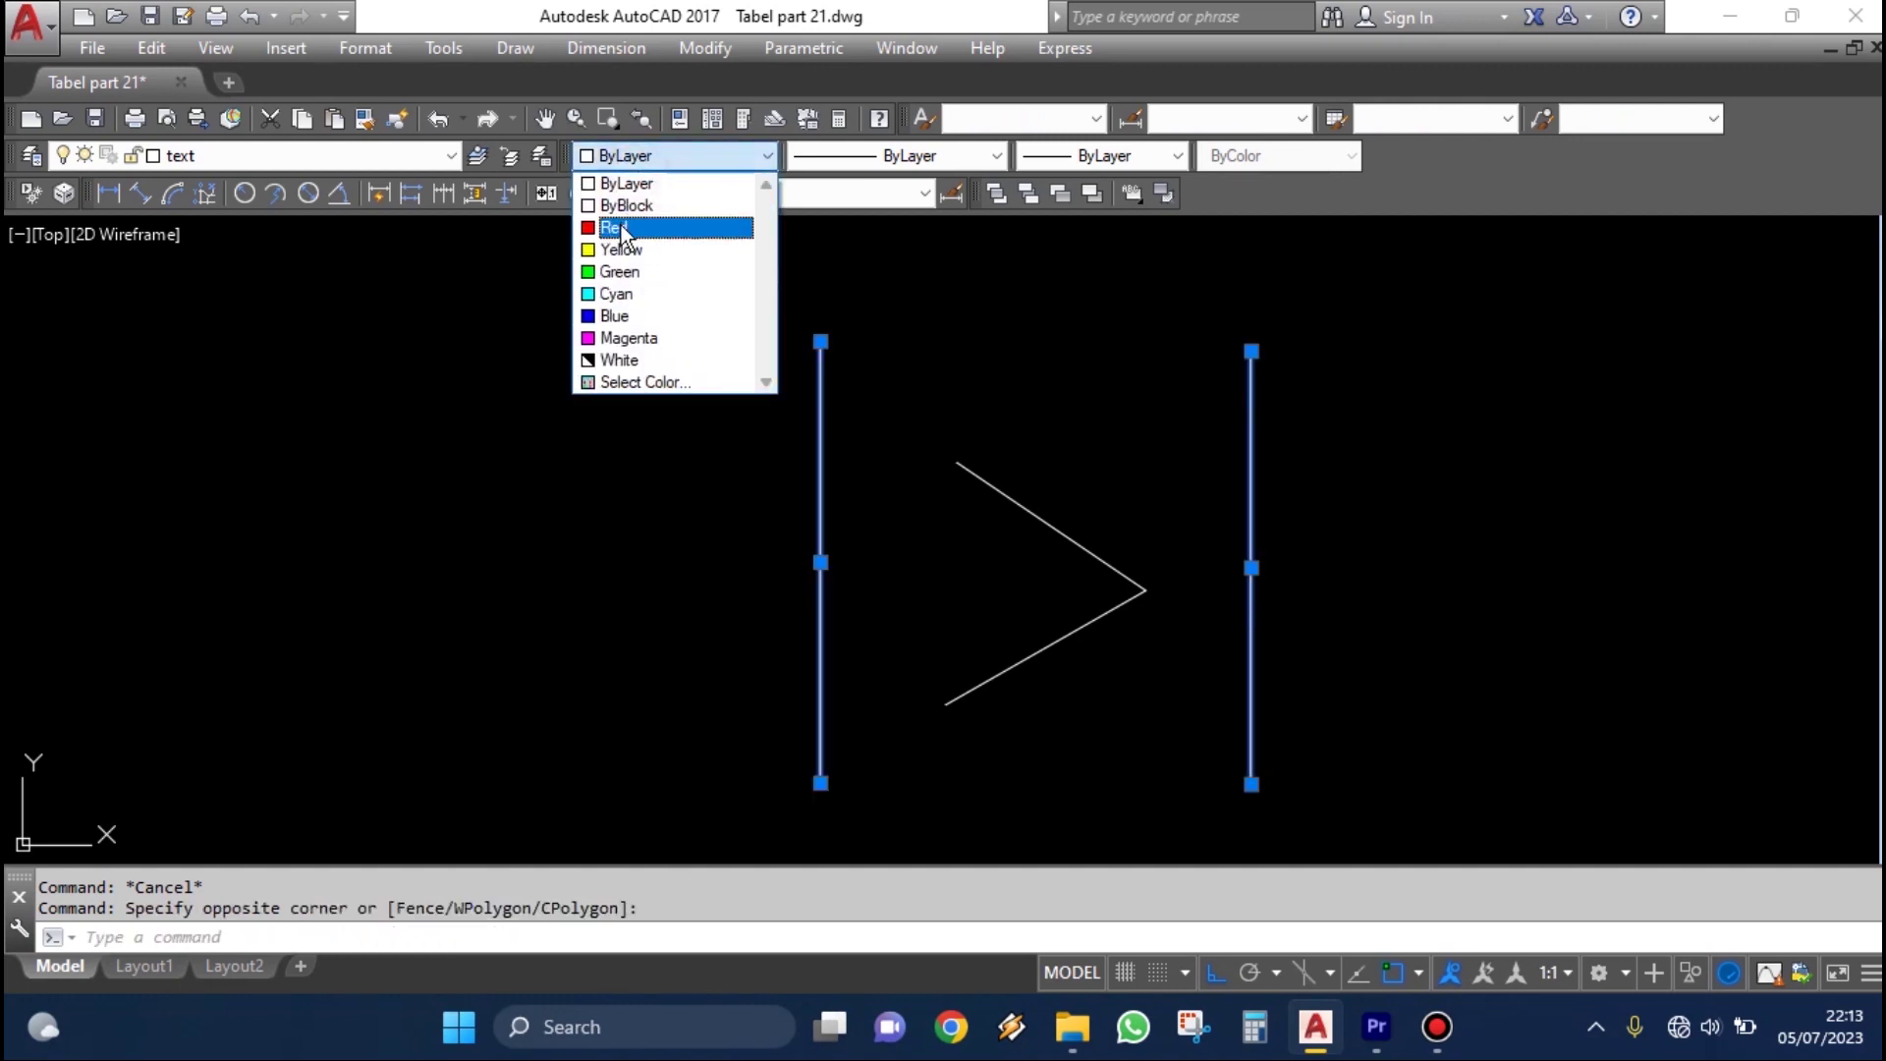
click(639, 223)
key(Escape)
scroll(958, 487, up, 2)
scroll(958, 440, down, 2)
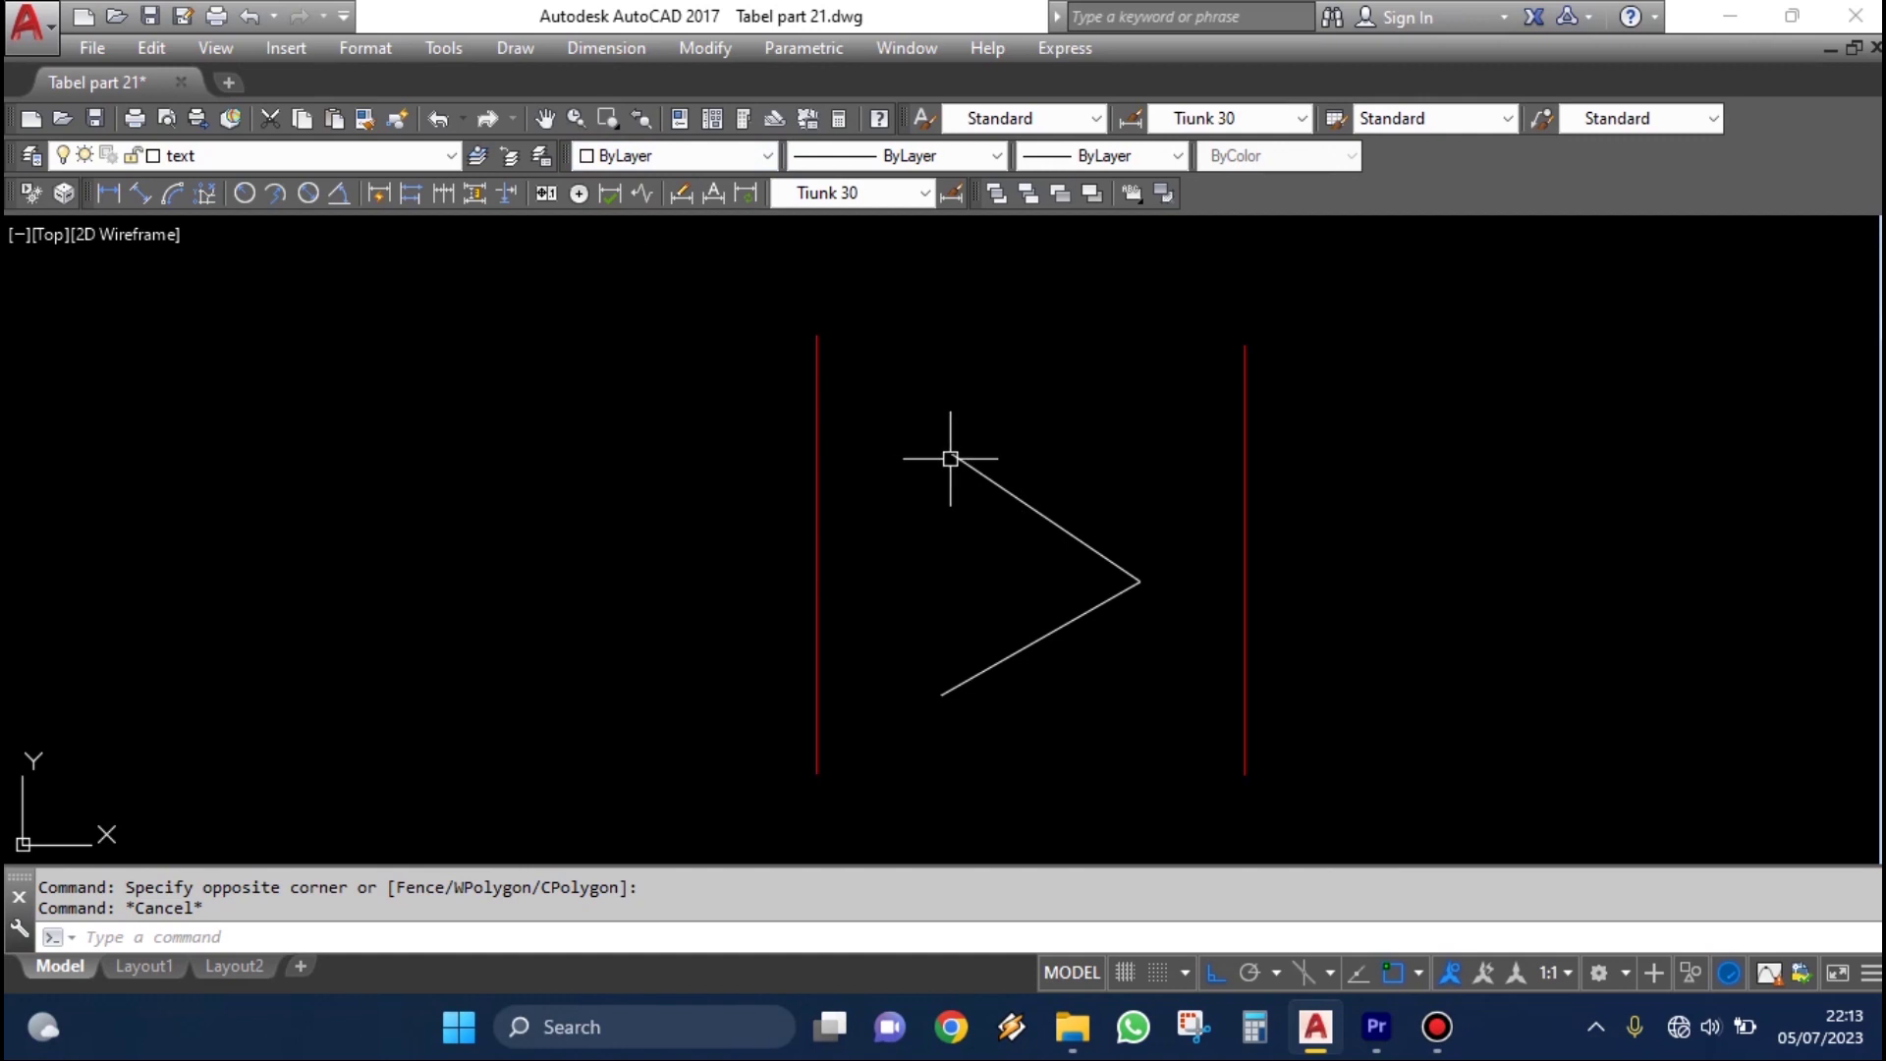
Extend both open ends of the V-shaped polyline to the left red line
text(EX)
key(Escape)
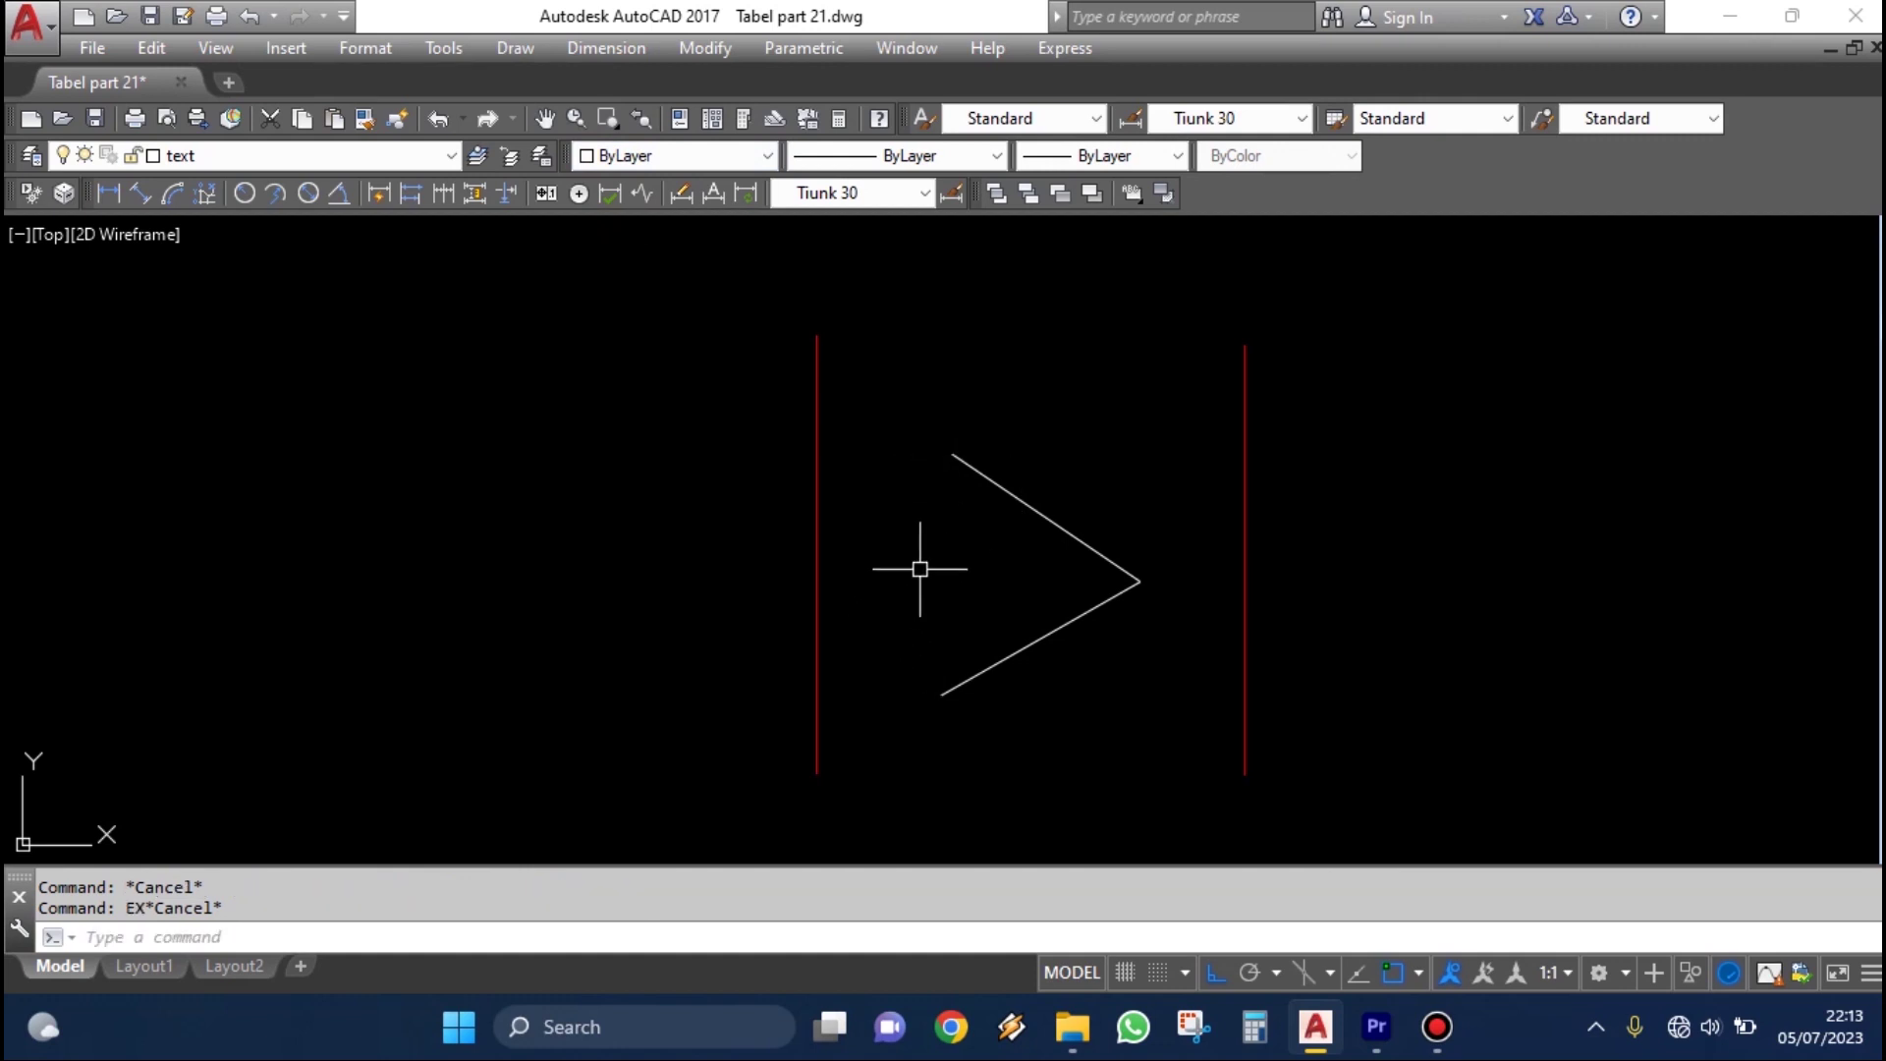
text(EX)
key(Return)
click(858, 555)
click(648, 457)
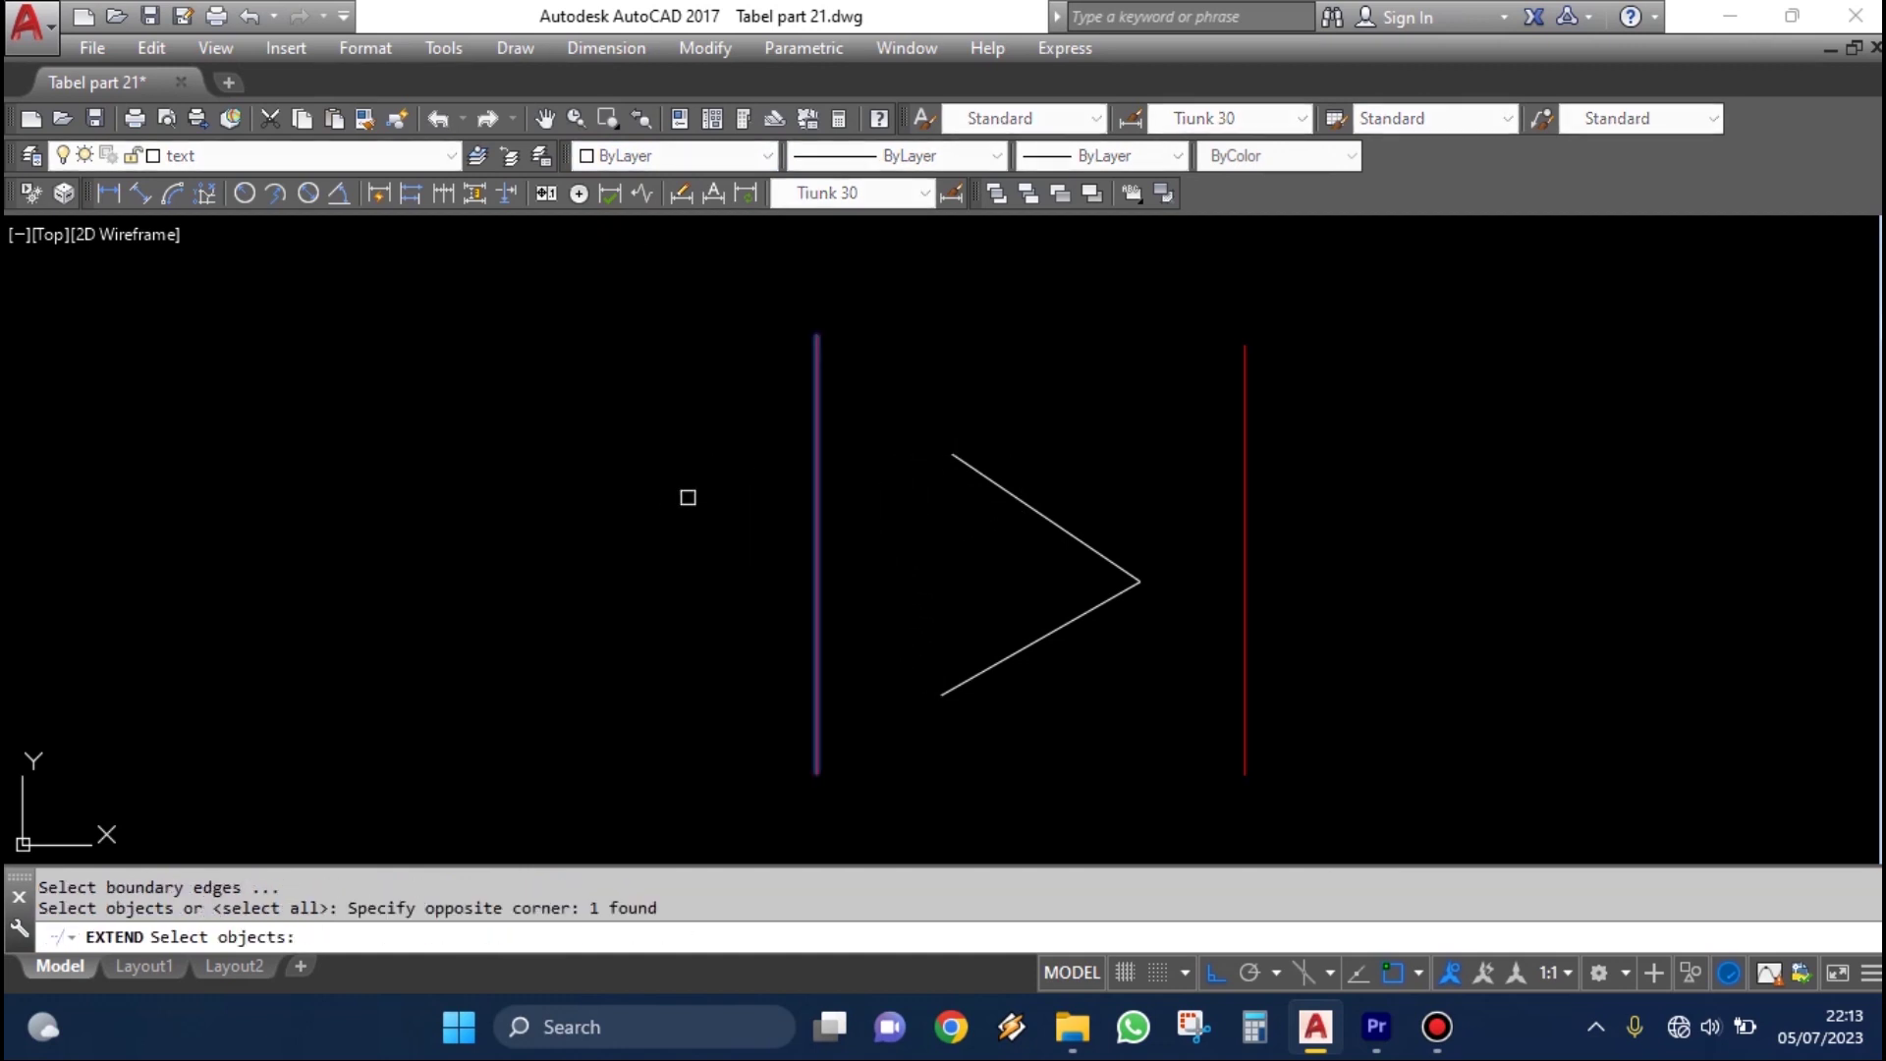
key(Return)
click(973, 688)
click(981, 469)
click(979, 467)
key(Return)
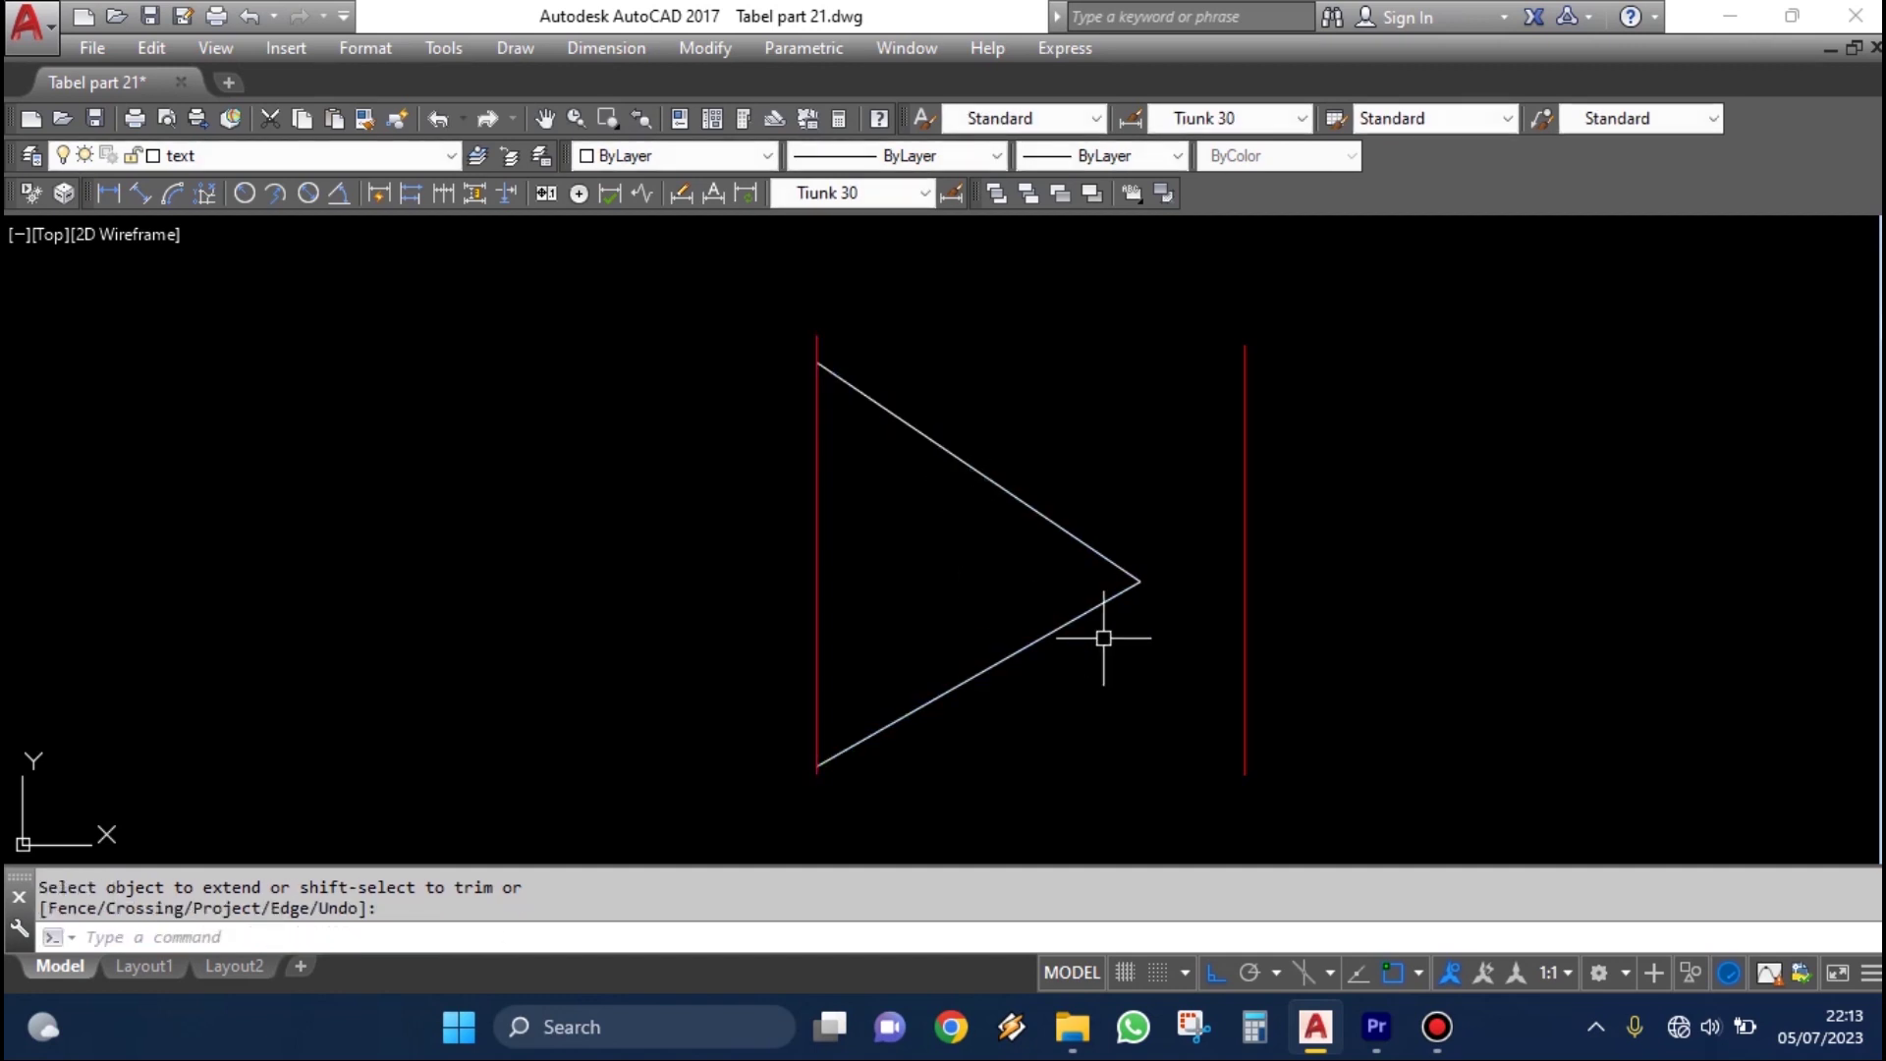
Try to extend the polyline's segments beyond their shared vertex to the right red line
click(1128, 590)
click(1071, 569)
key(Escape)
text(ex)
key(Return)
click(1258, 631)
click(1163, 577)
key(Return)
click(1091, 605)
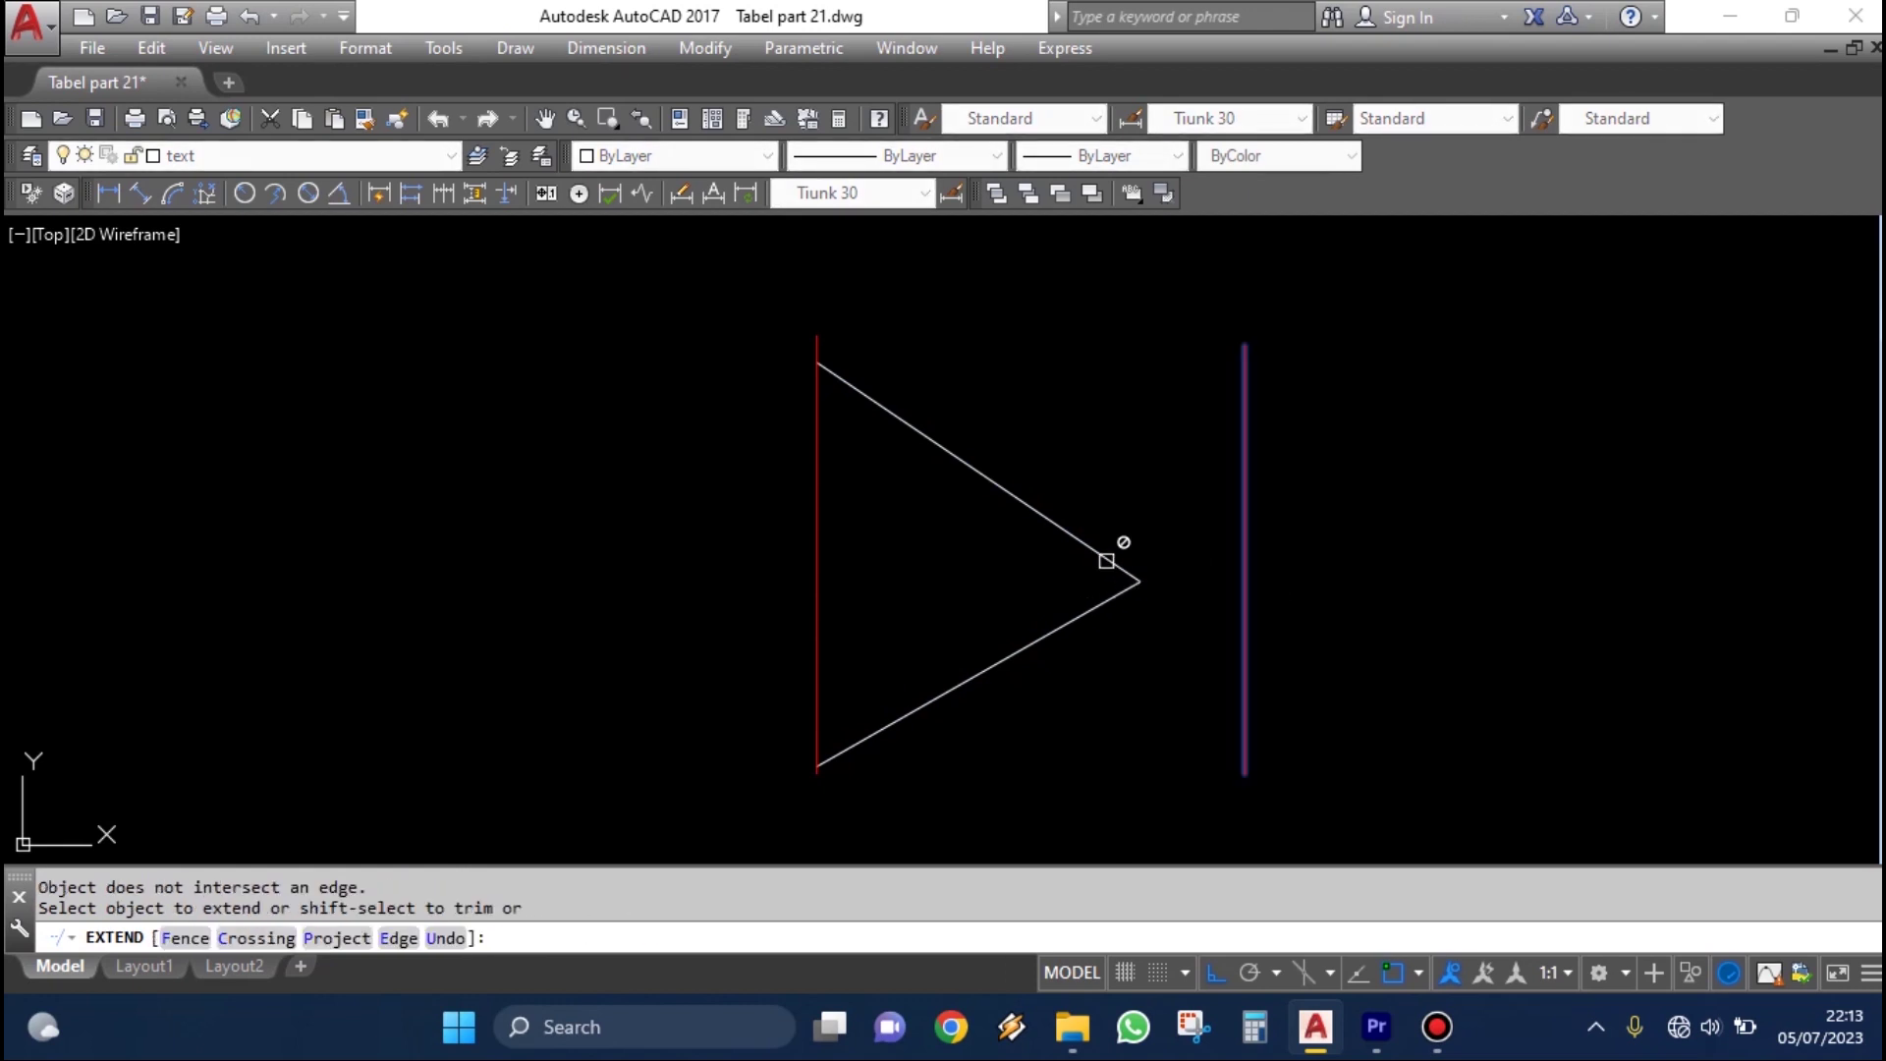
key(Escape)
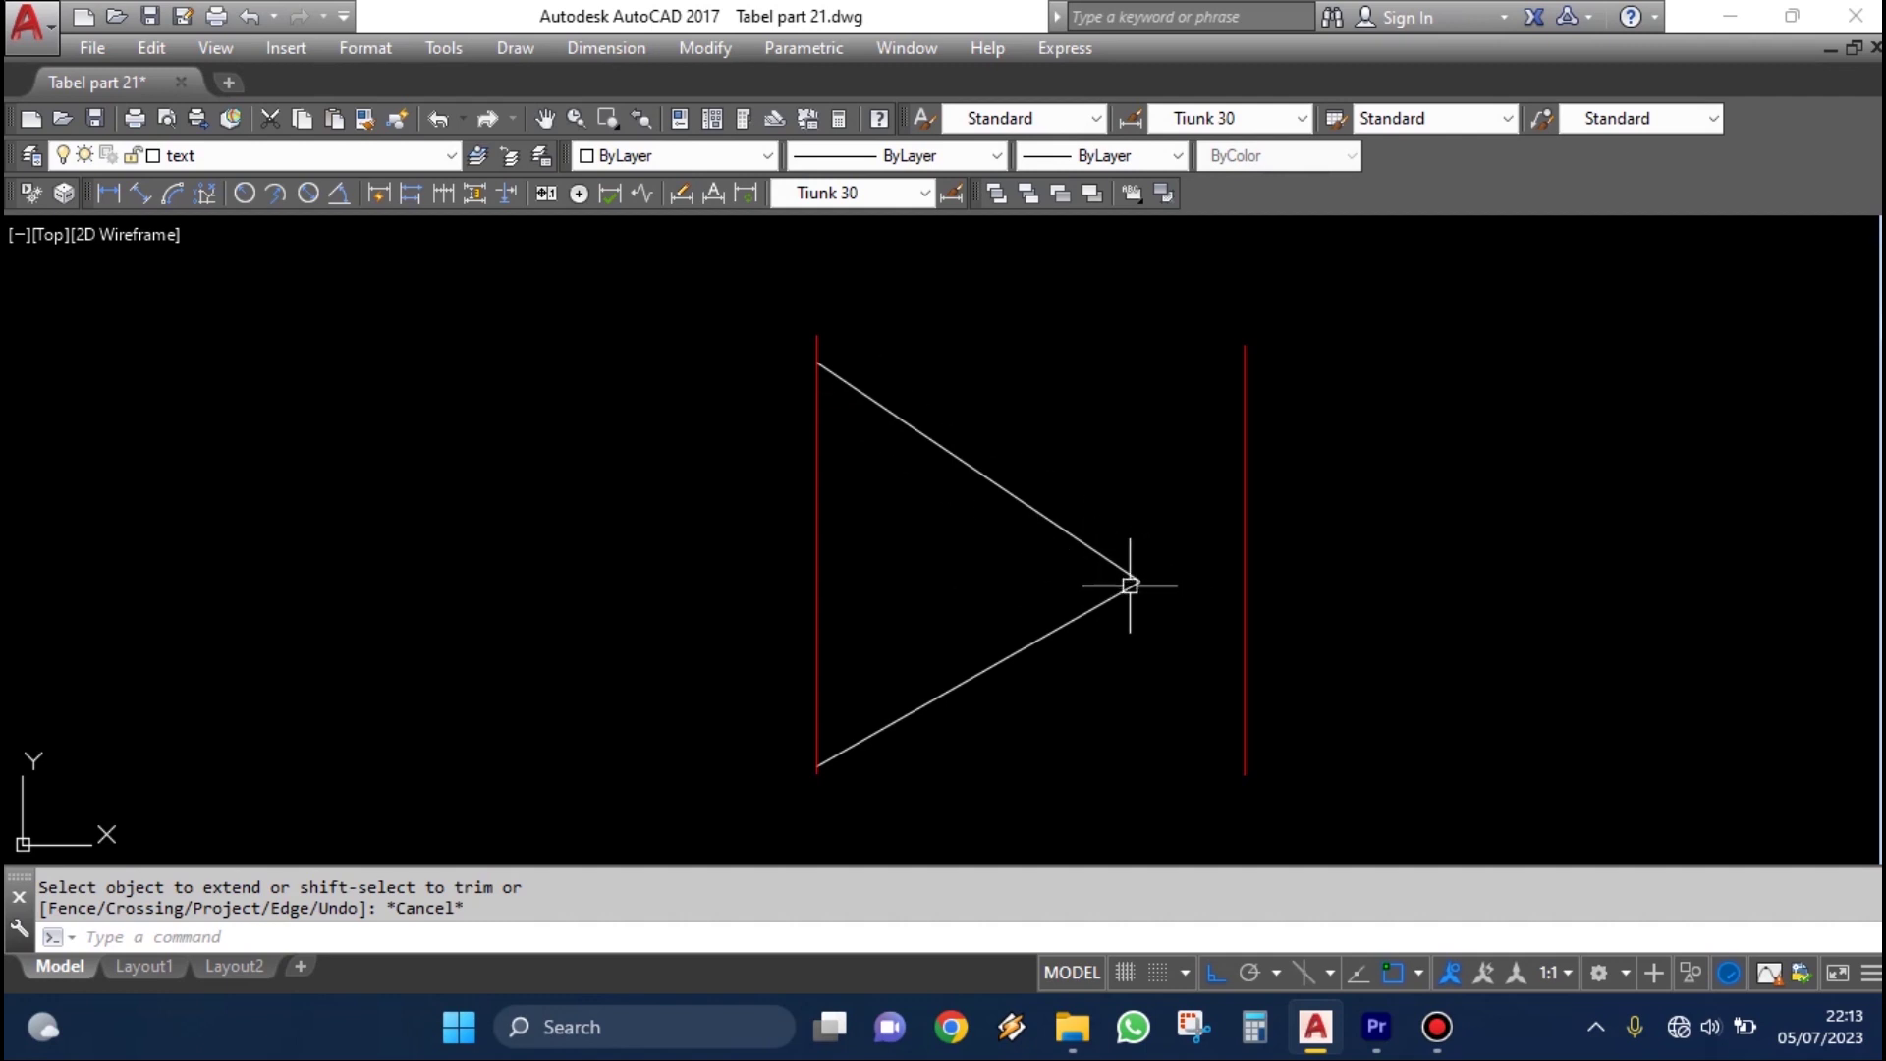
key(Return)
click(1273, 581)
click(1228, 589)
key(Return)
click(1095, 668)
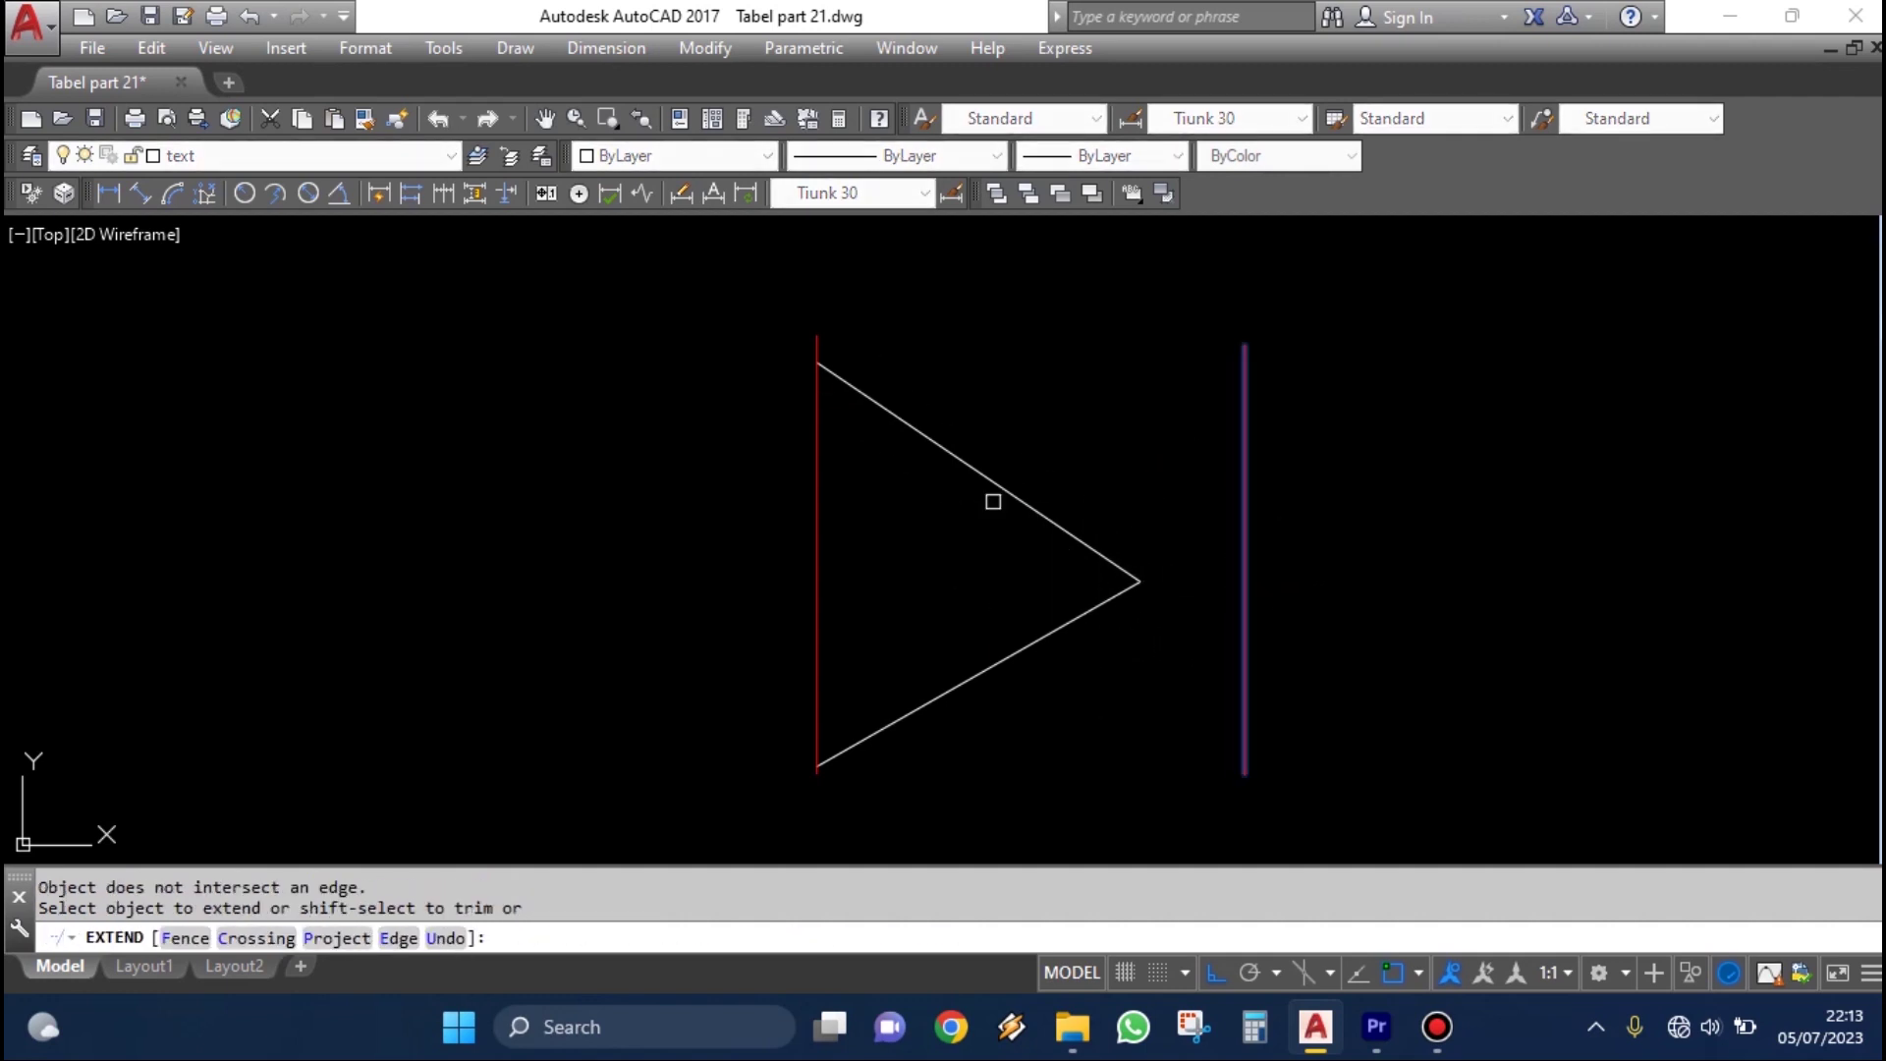
key(Escape)
key(Escape)
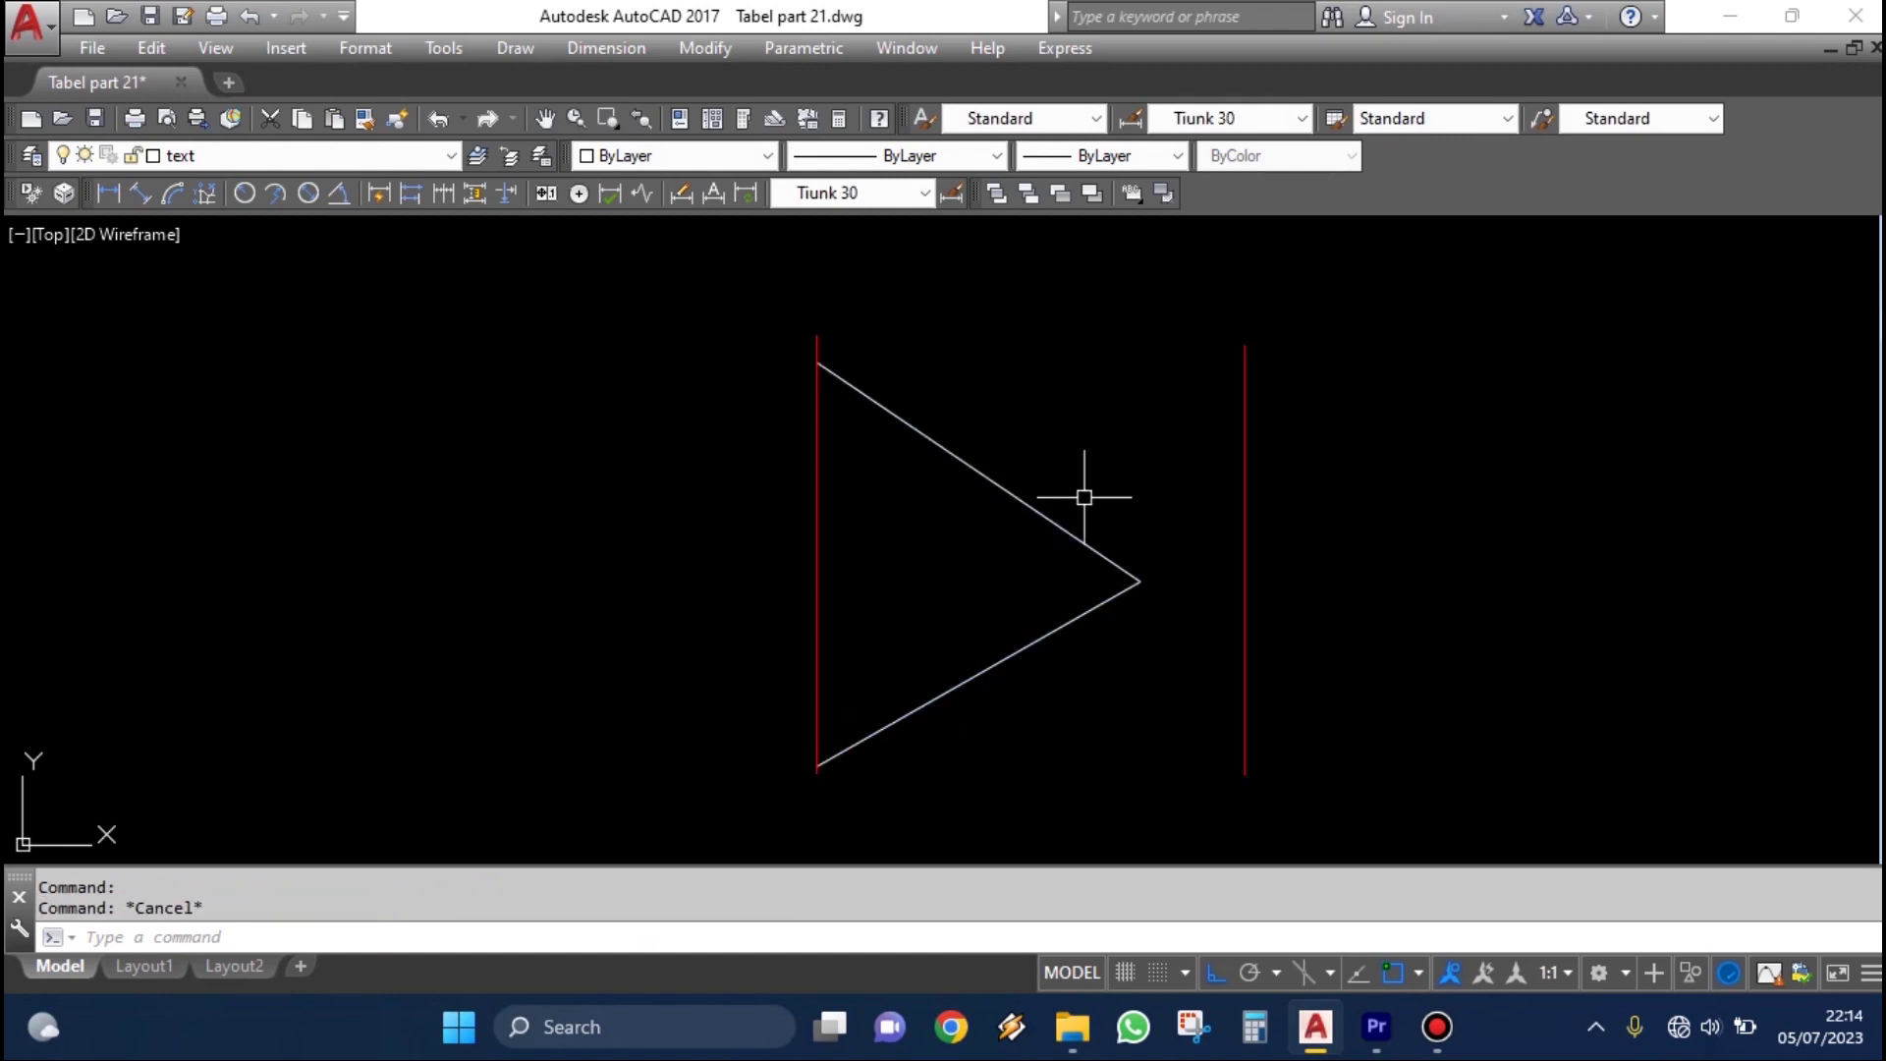
Examine the V-shaped polyline and the right red line by selecting each one in turn
click(1116, 595)
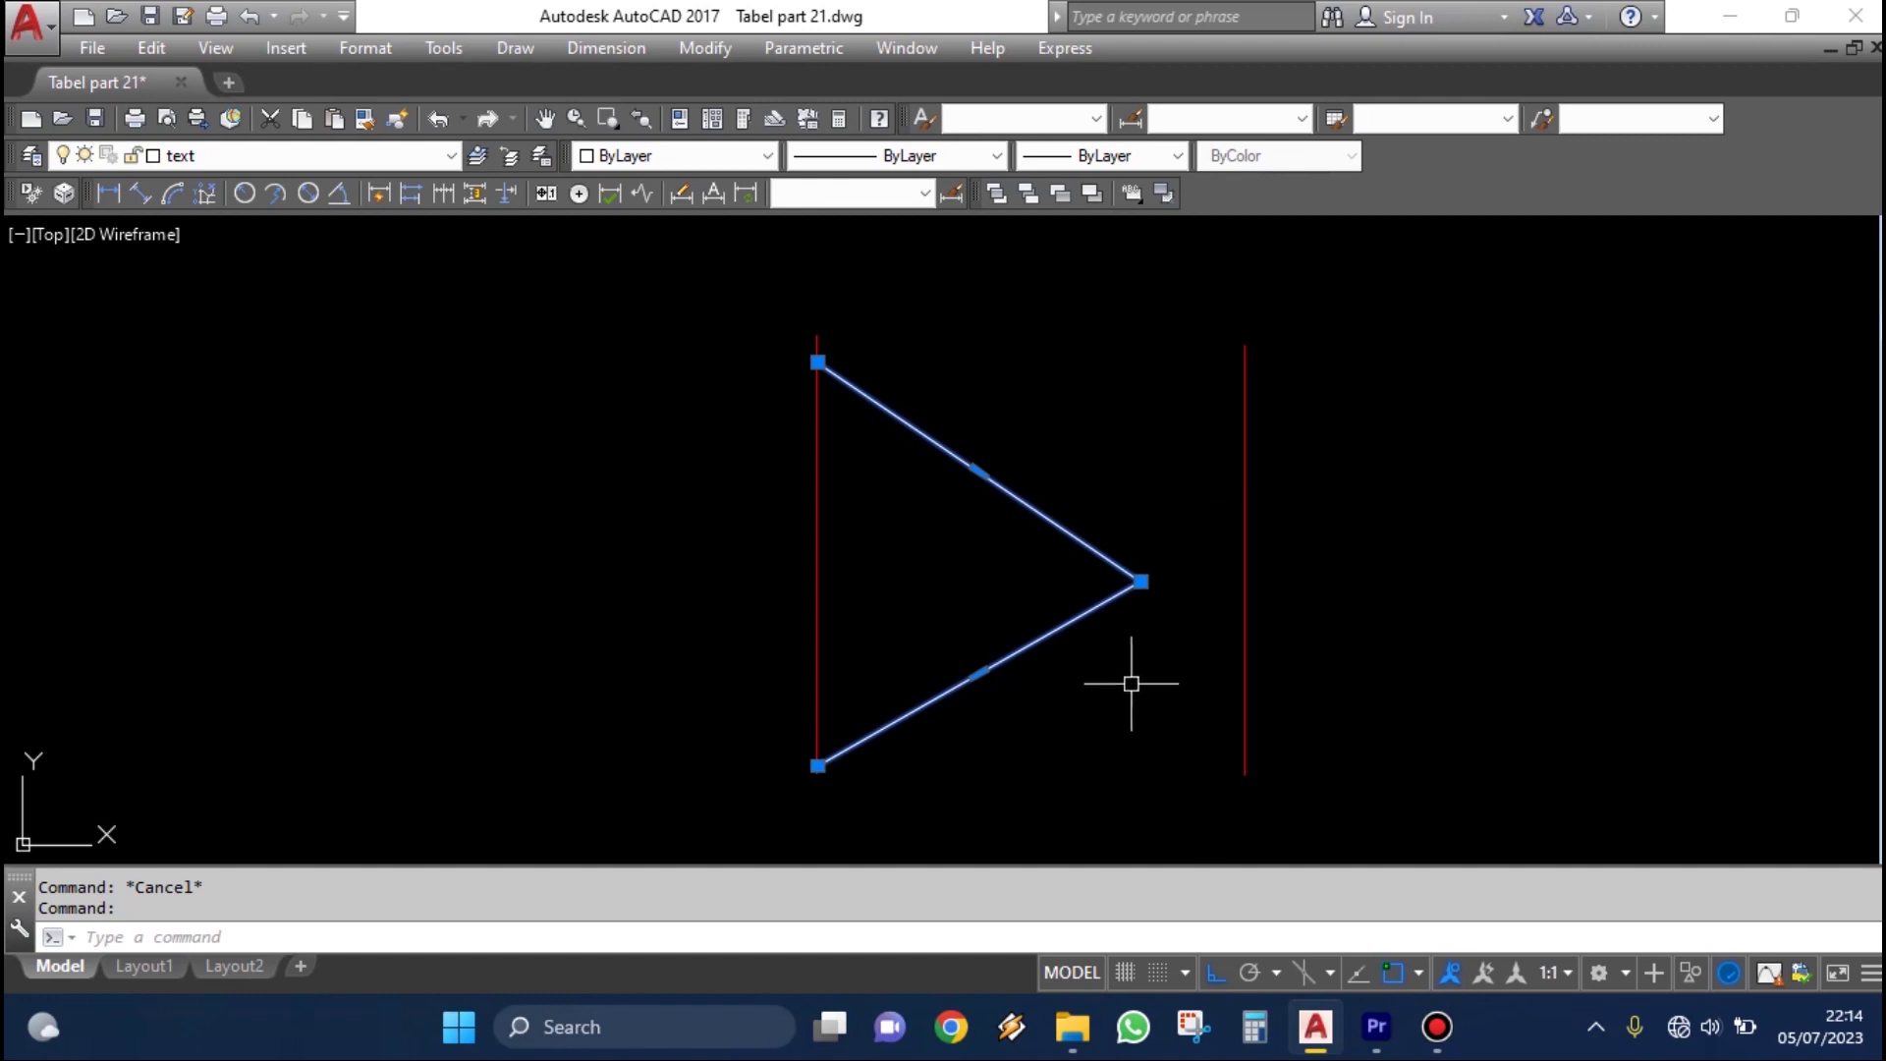
key(Escape)
click(1265, 491)
click(1196, 425)
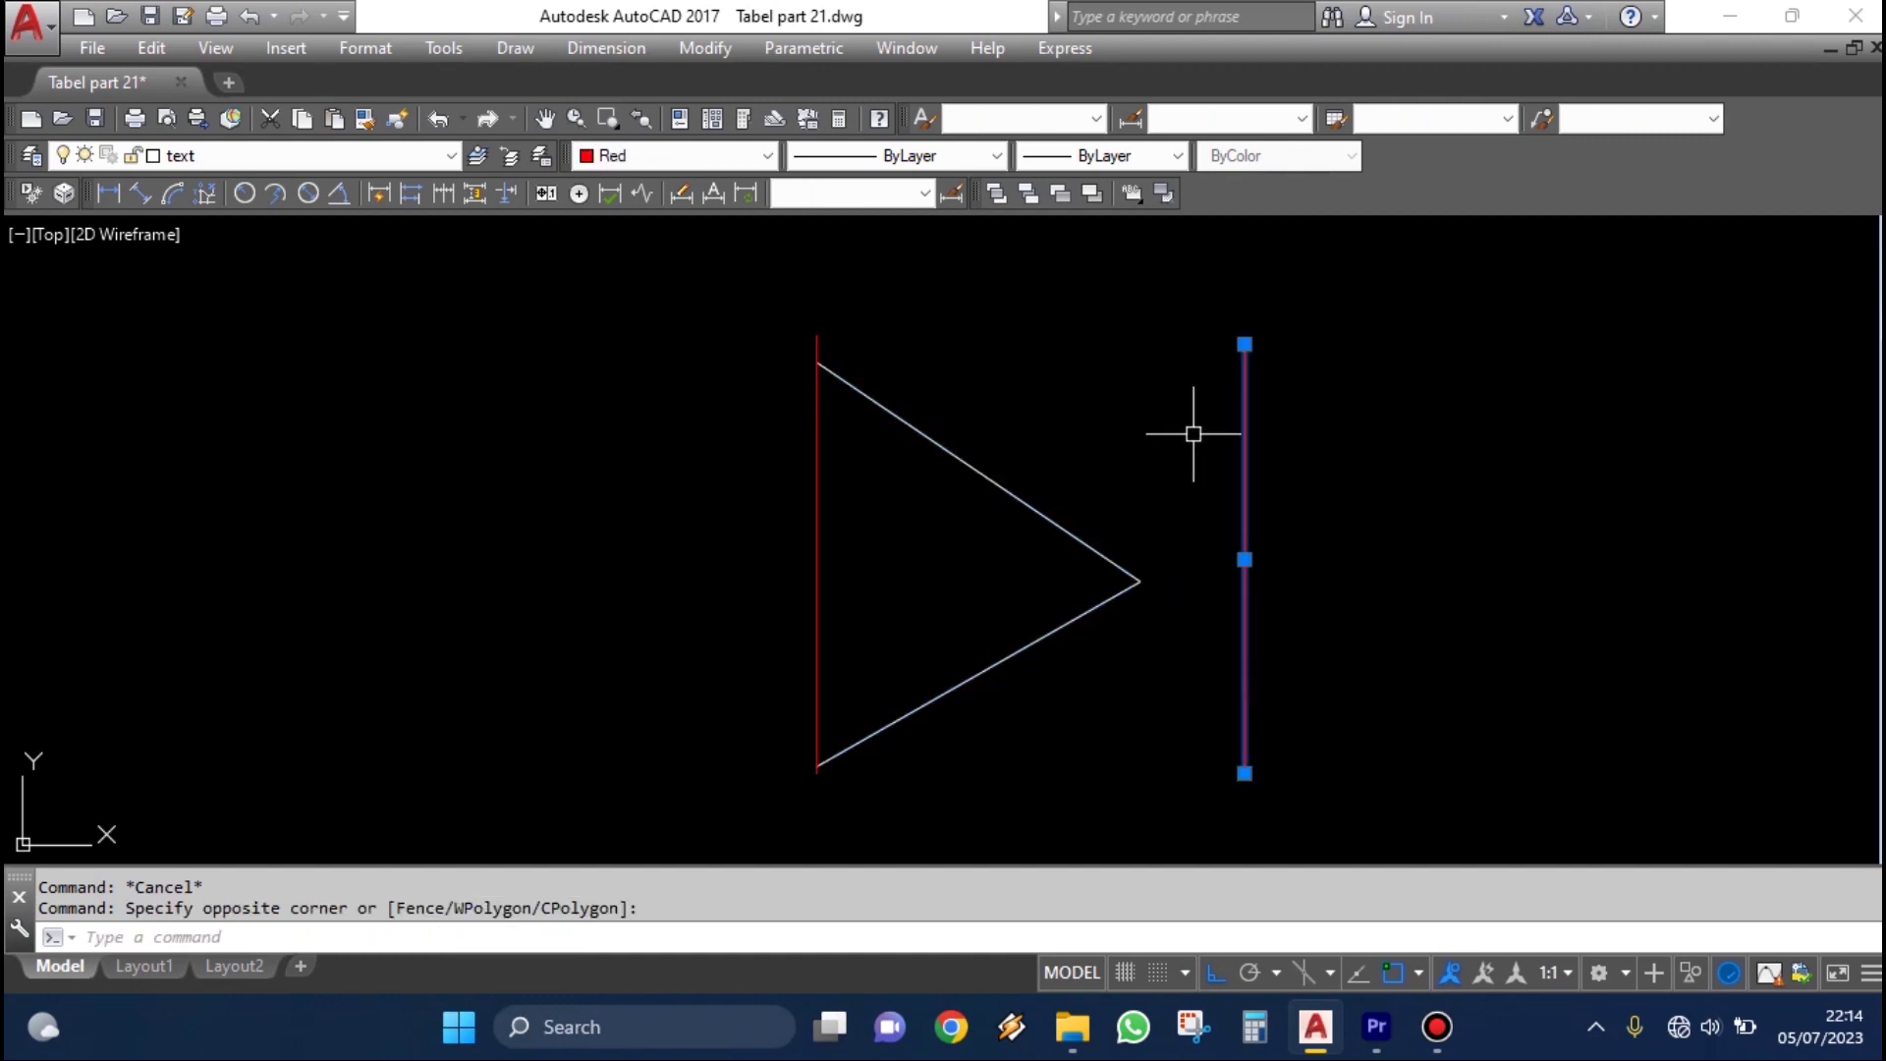
key(Escape)
click(1321, 535)
key(Escape)
click(1015, 497)
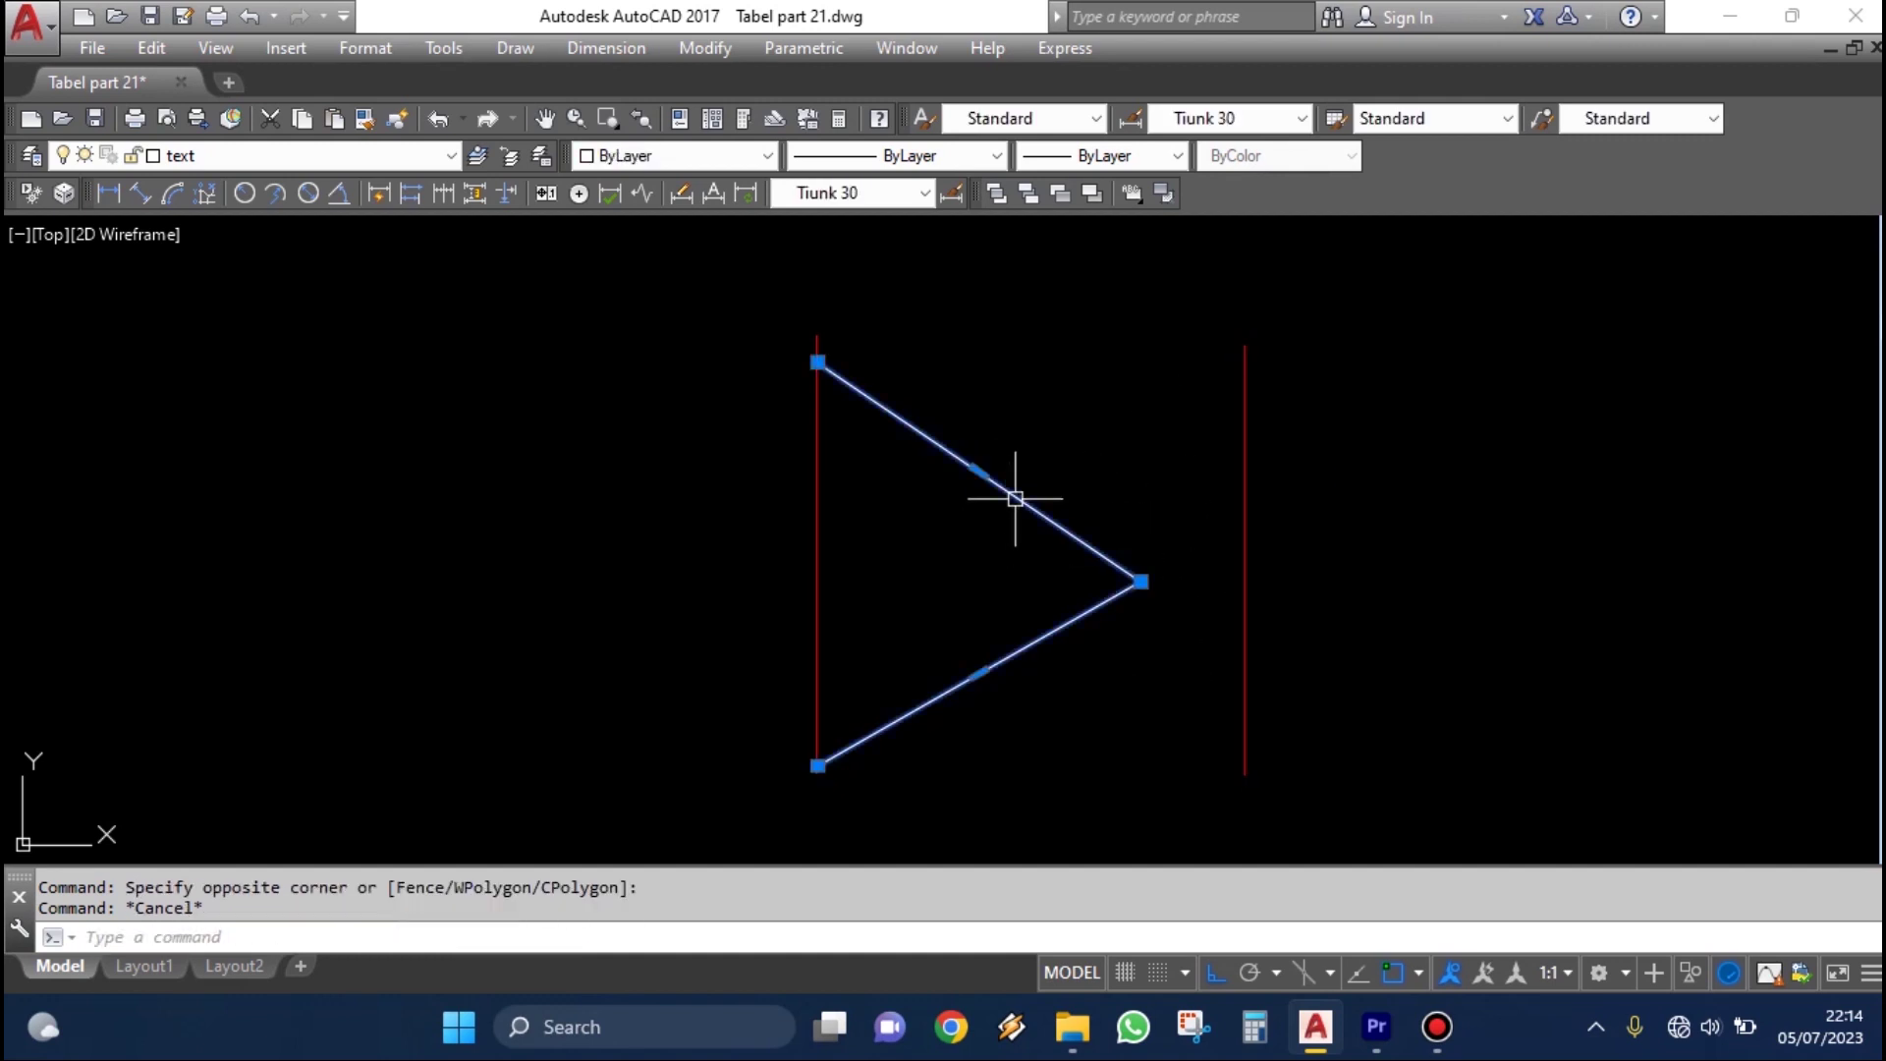
key(Escape)
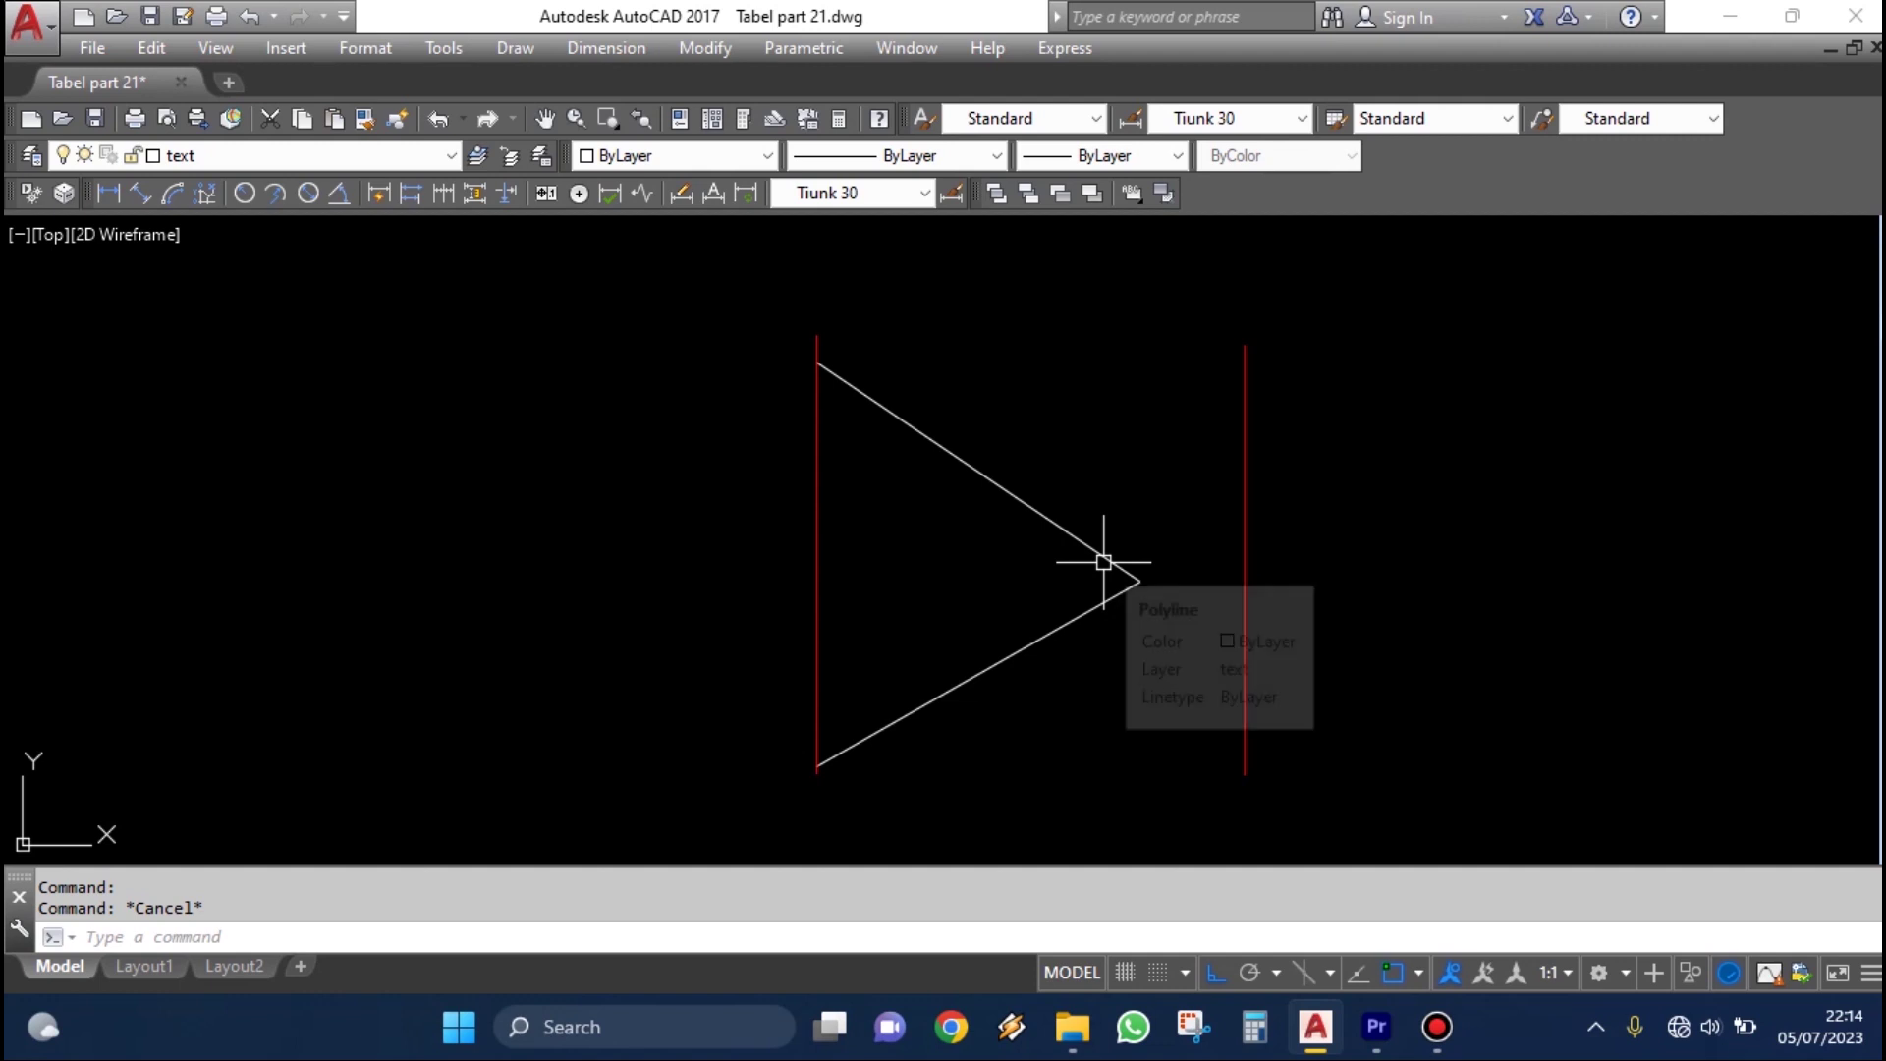
Explode the V-shaped polyline into separate lines
text(x)
key(Return)
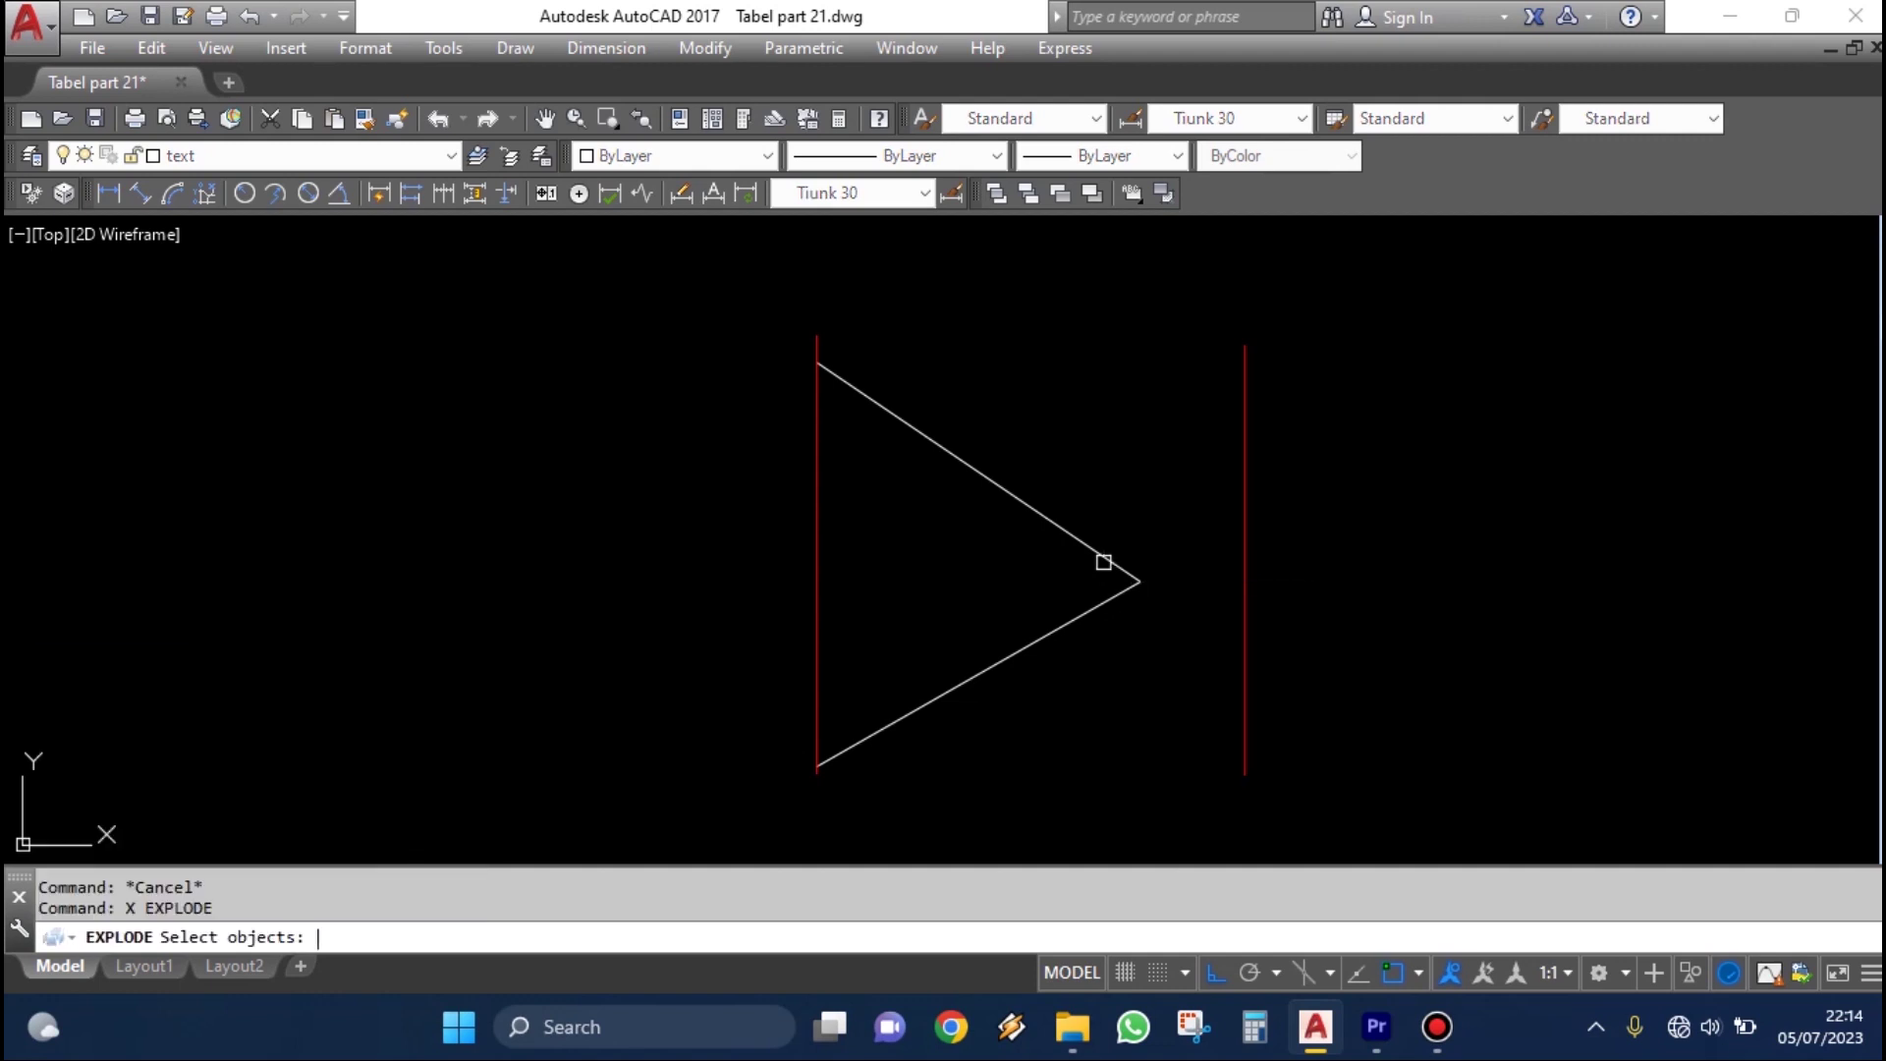
click(1116, 695)
click(1041, 540)
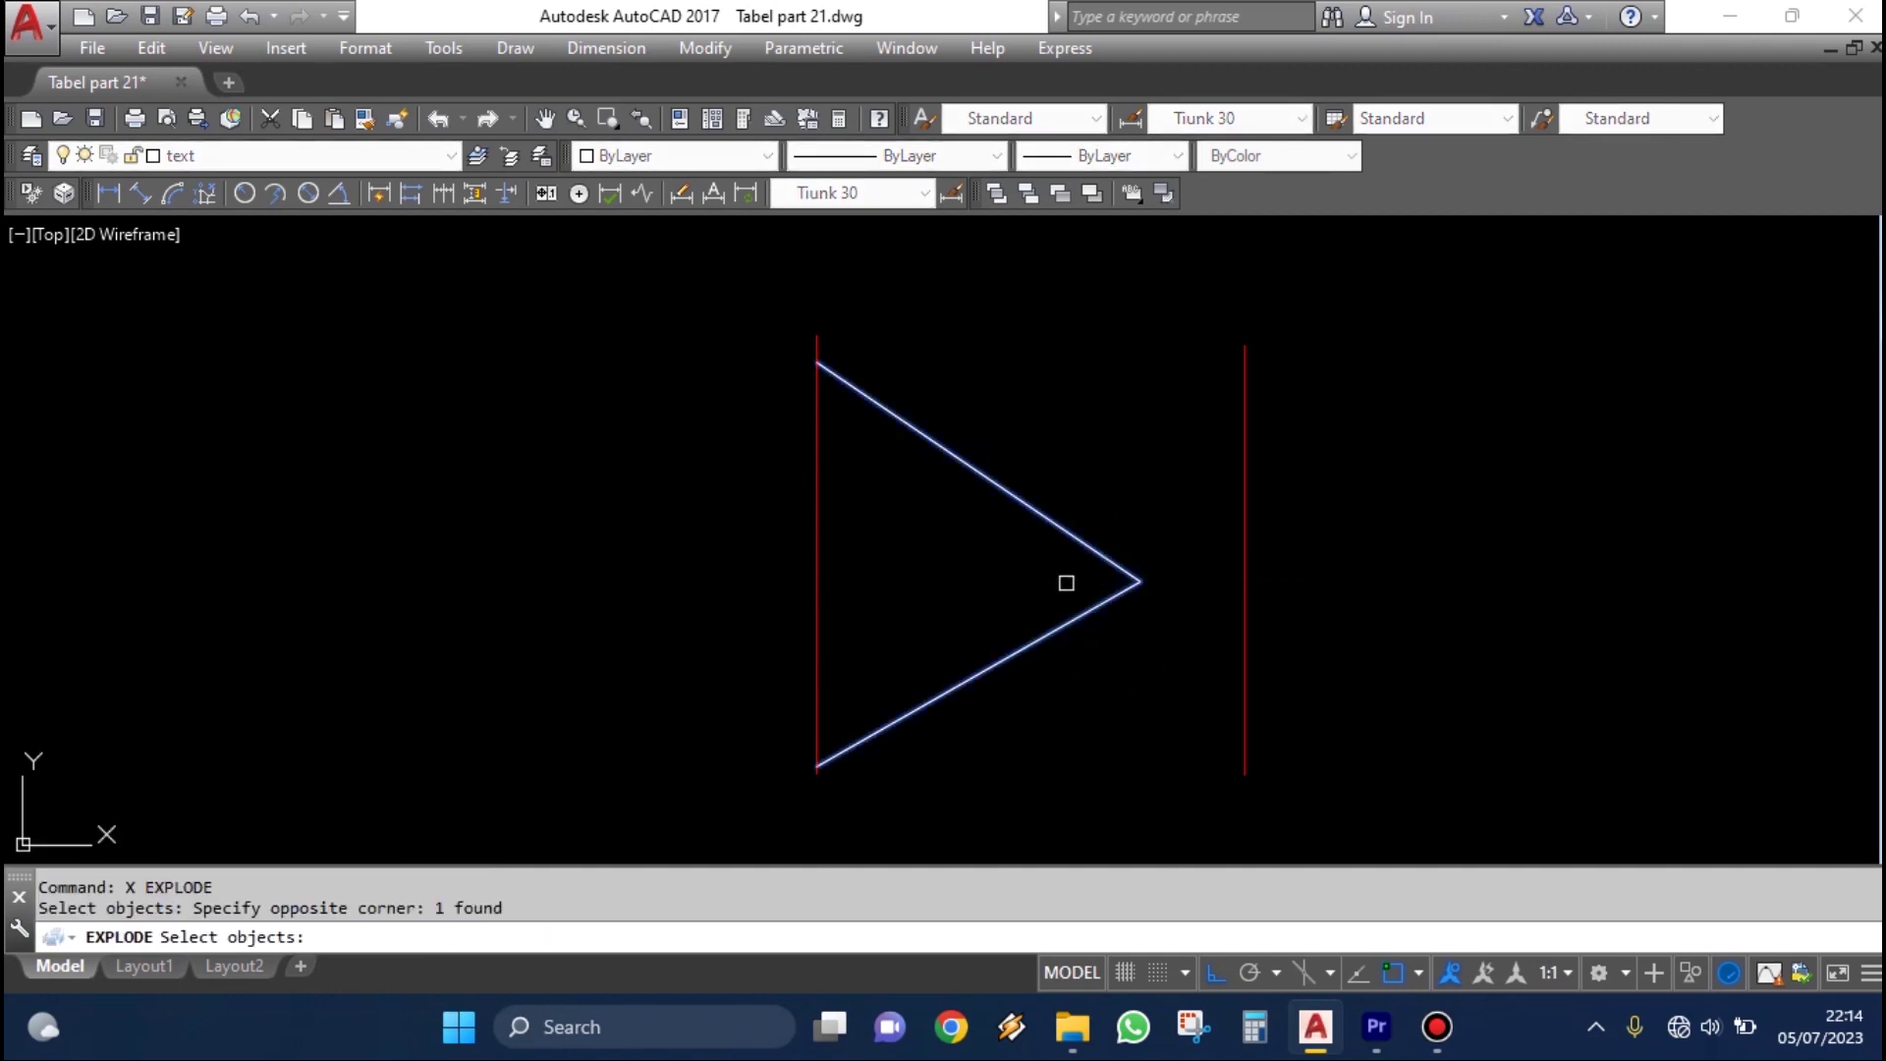
key(Return)
key(Escape)
Check the two exploded lines by selecting them individually and together
click(1107, 652)
click(1007, 563)
key(Escape)
click(1041, 462)
click(977, 539)
key(Escape)
click(1086, 653)
click(1052, 446)
key(Escape)
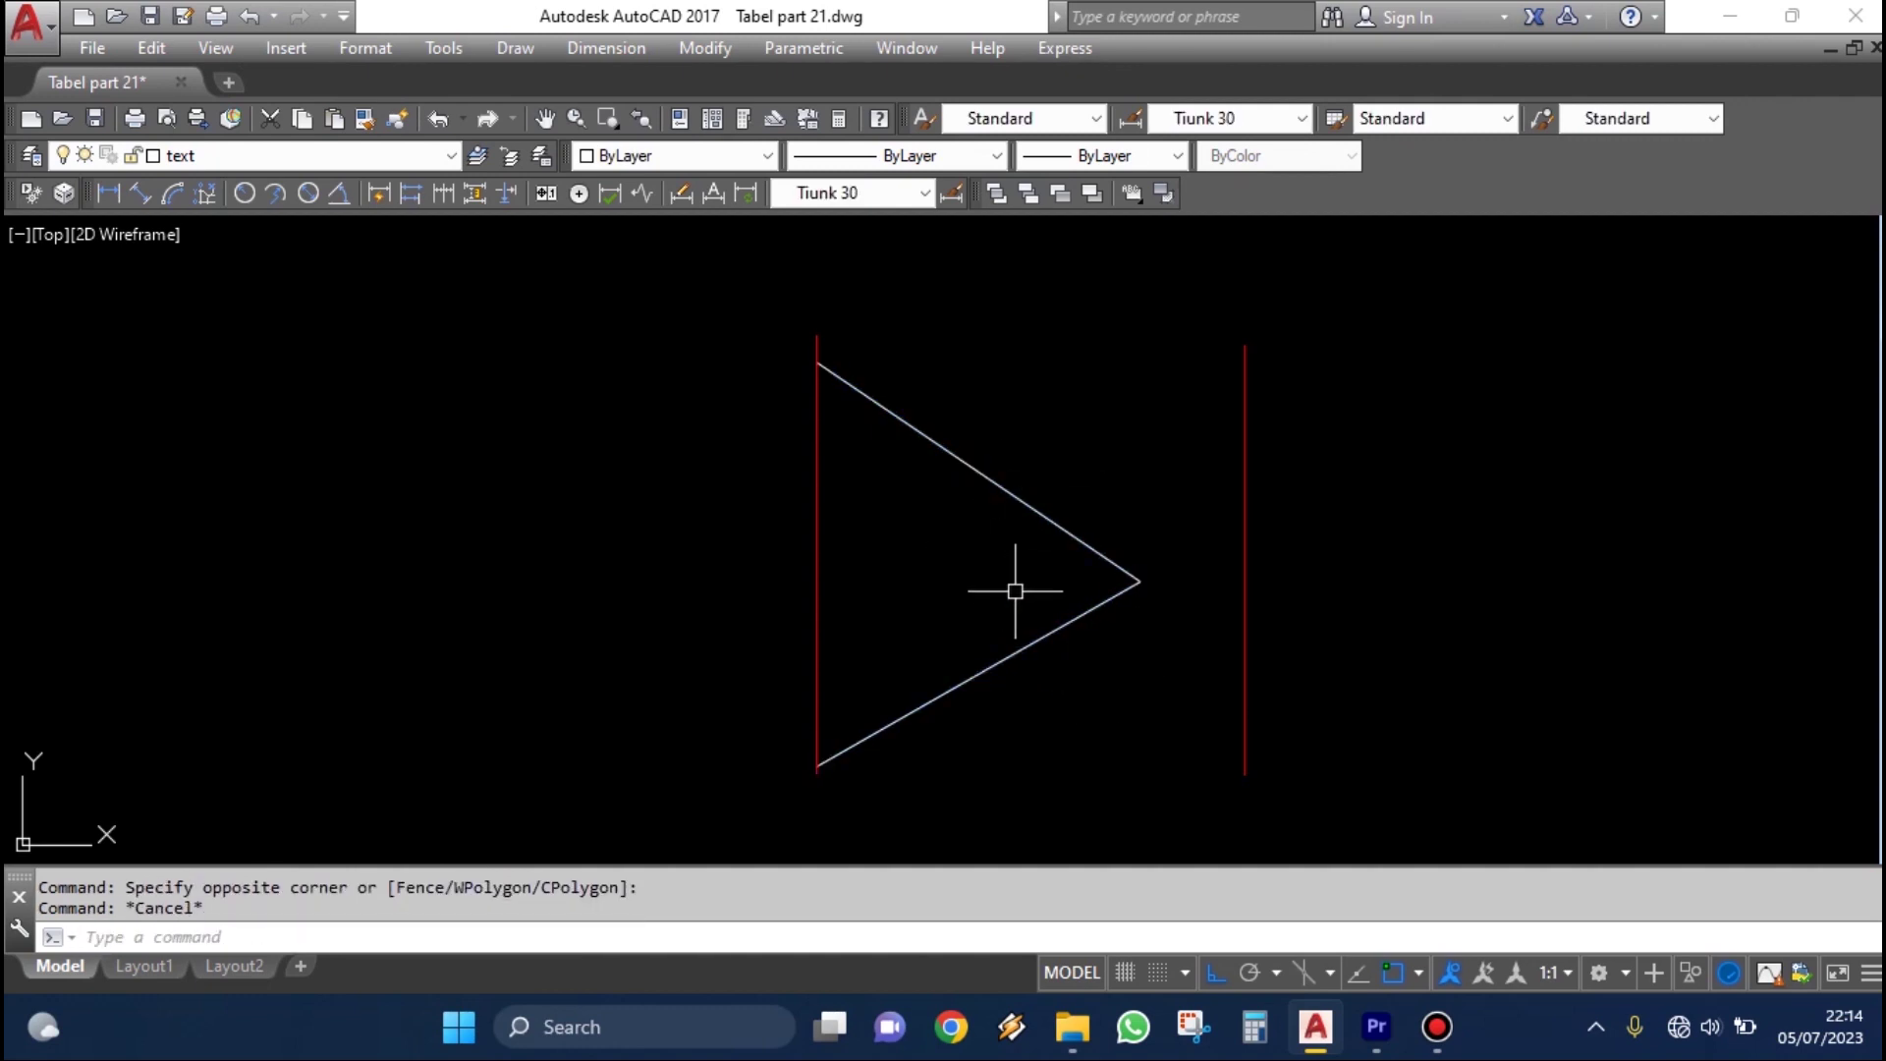
Extend both exploded lines past their shared vertex to the right red line
text(ex)
key(Return)
click(1277, 659)
click(1228, 565)
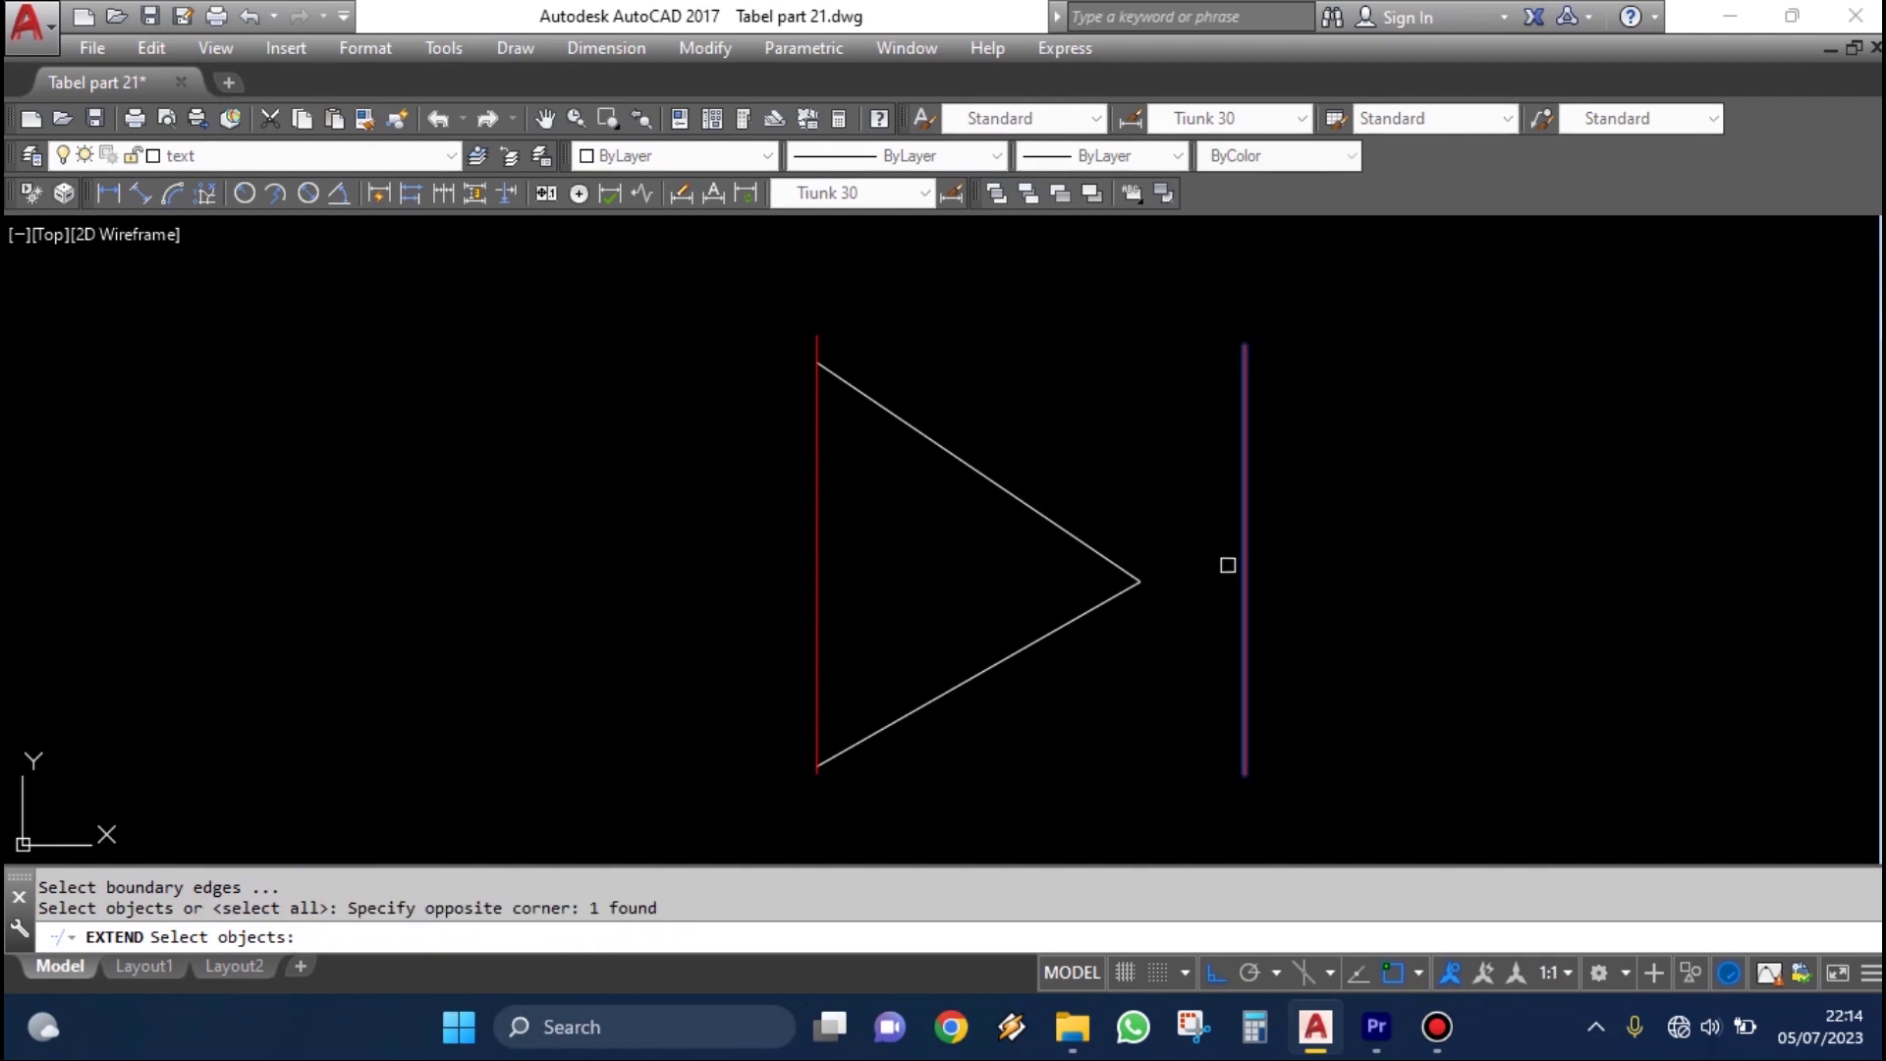
key(Return)
click(1091, 610)
click(1105, 556)
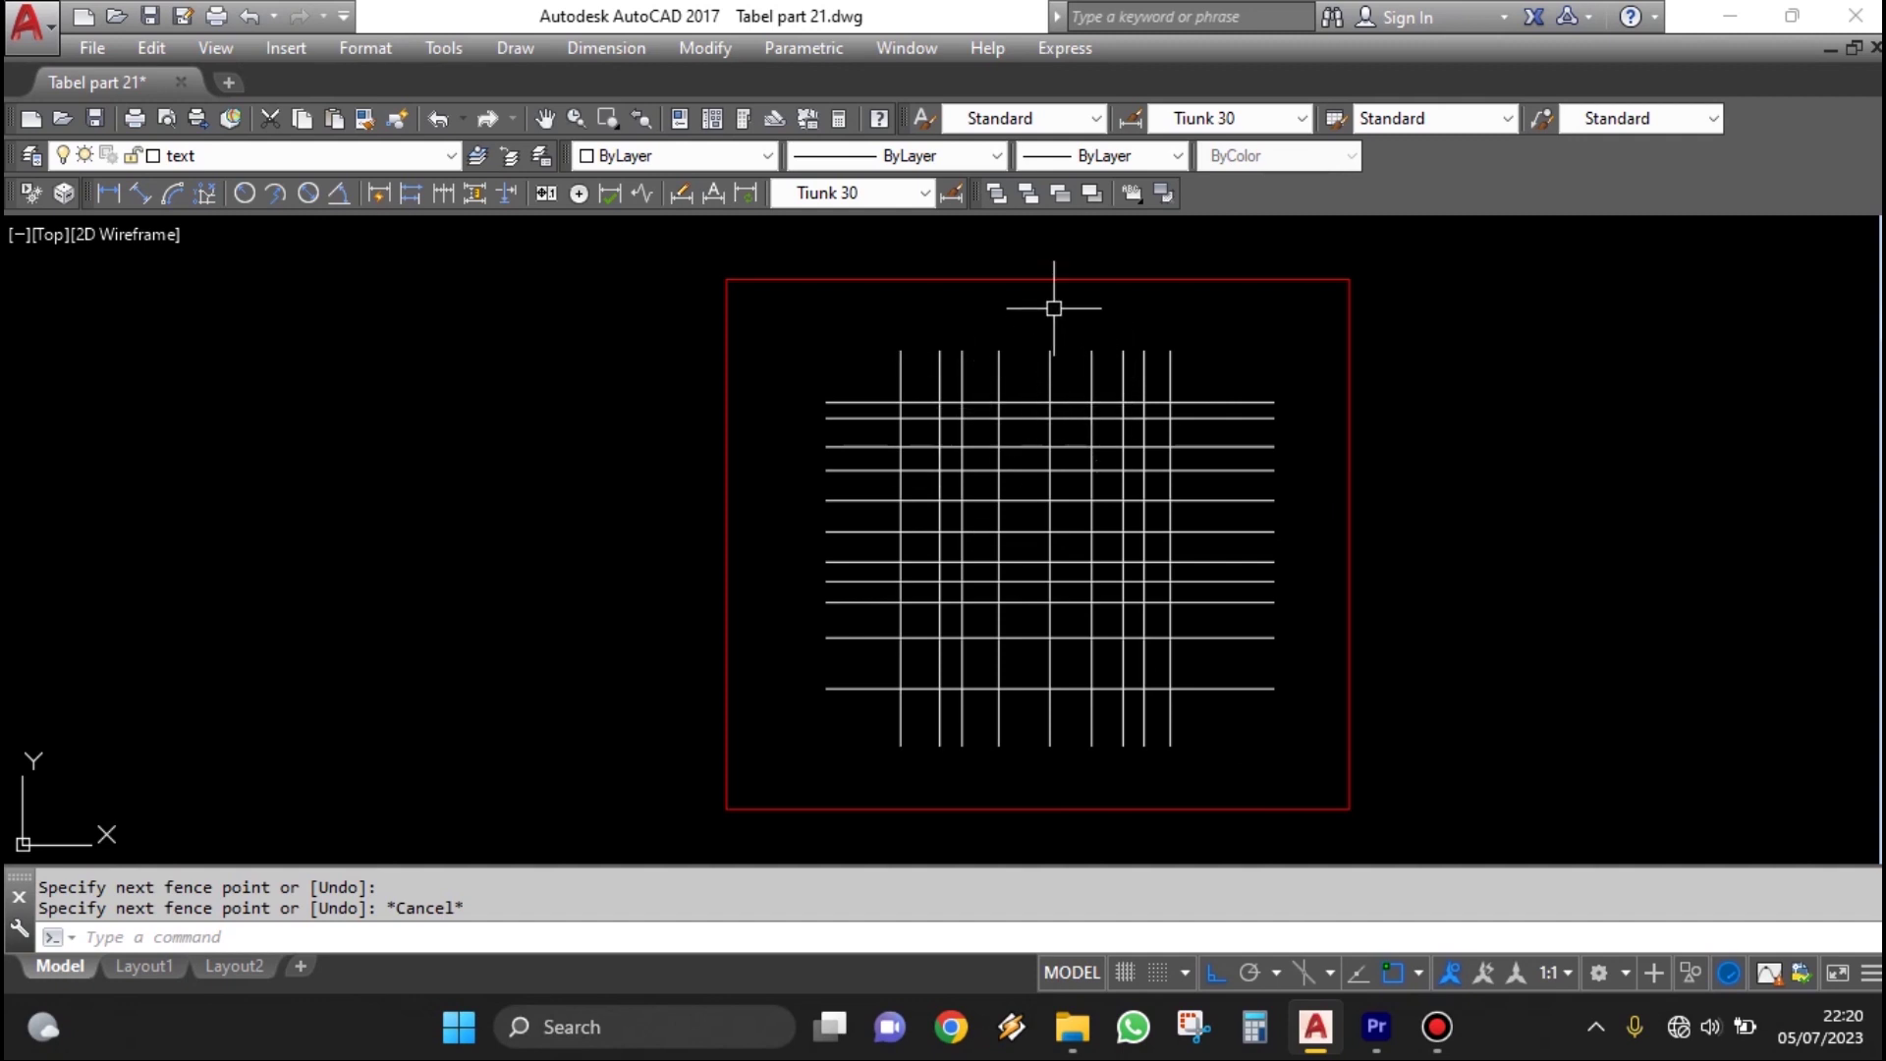
Examine the red rectangle, the vertical lines' upper ends and the horizontal lines' left ends by selecting them
click(1053, 281)
key(Escape)
scroll(1140, 335, up, 2)
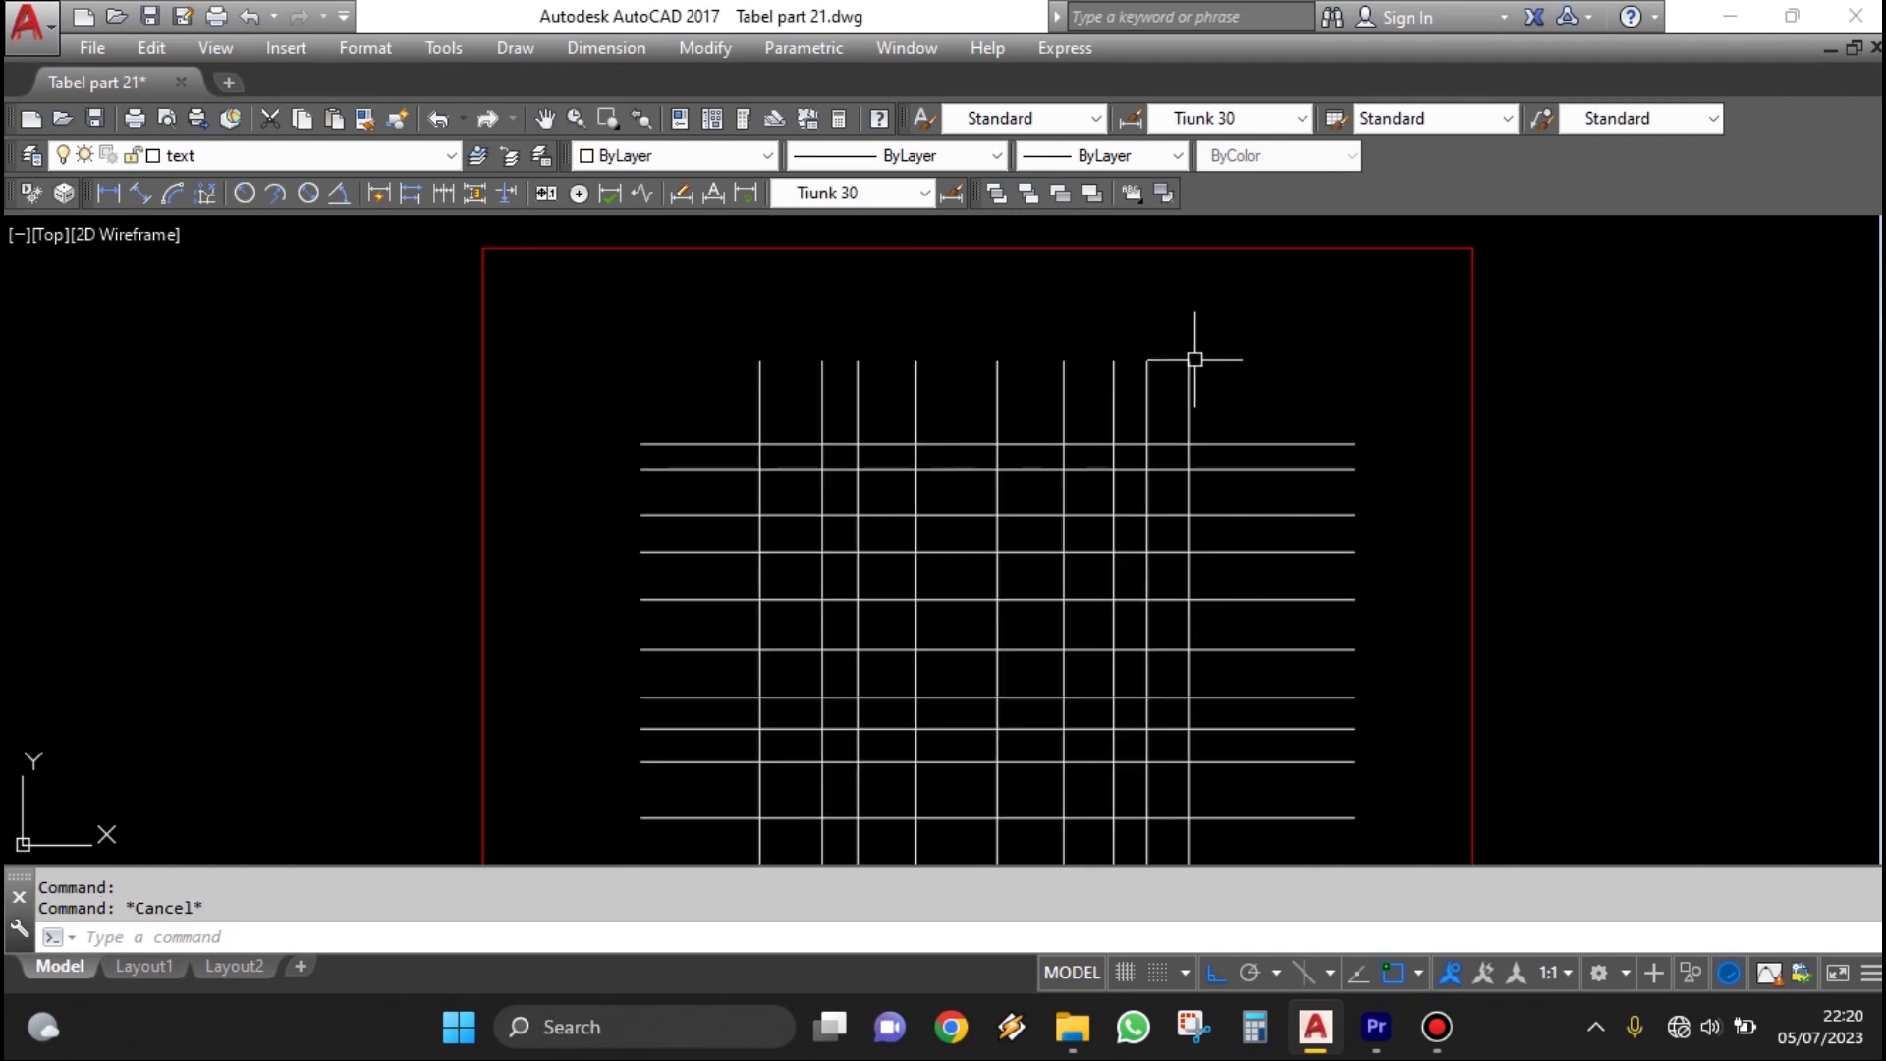
click(1242, 391)
click(715, 326)
scroll(737, 349, down, 2)
key(Escape)
click(739, 356)
click(646, 712)
key(Escape)
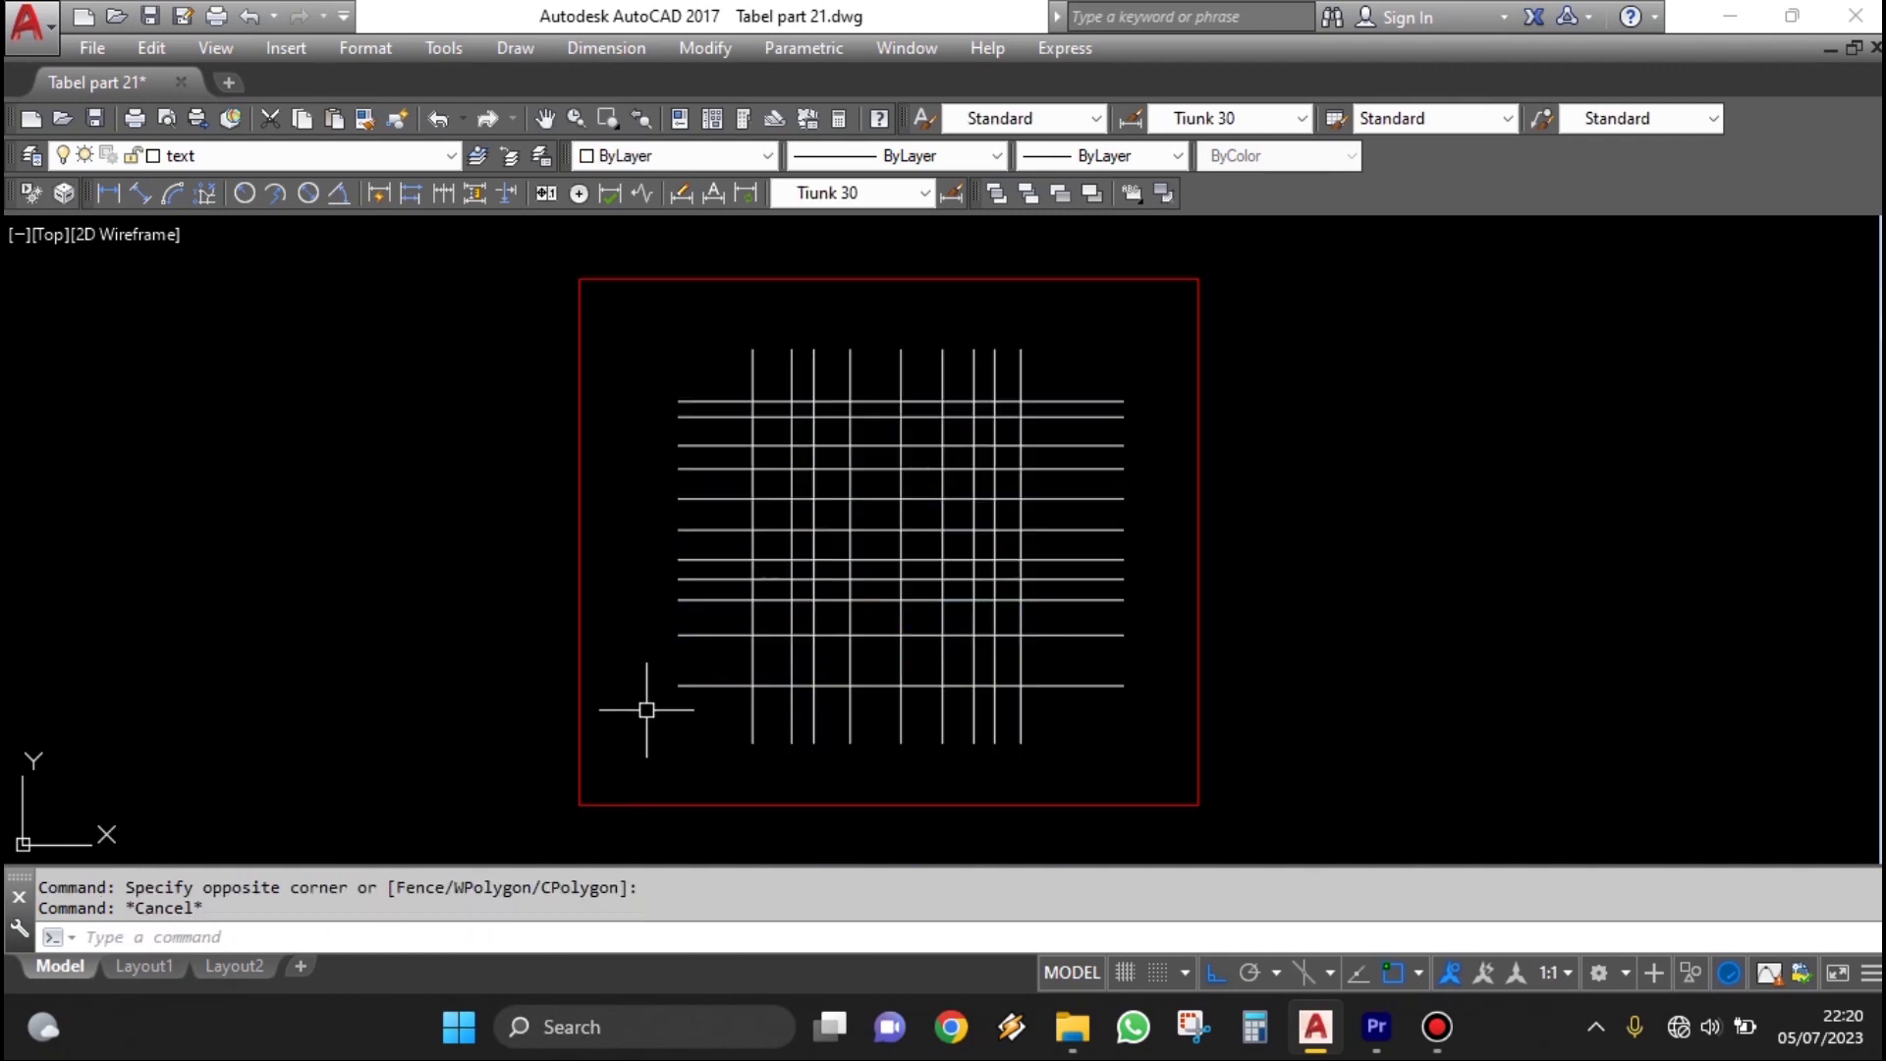
Extend the upper ends of the vertical grid lines to the red rectangle using a crossing window
middle_drag(717, 615, 783, 630)
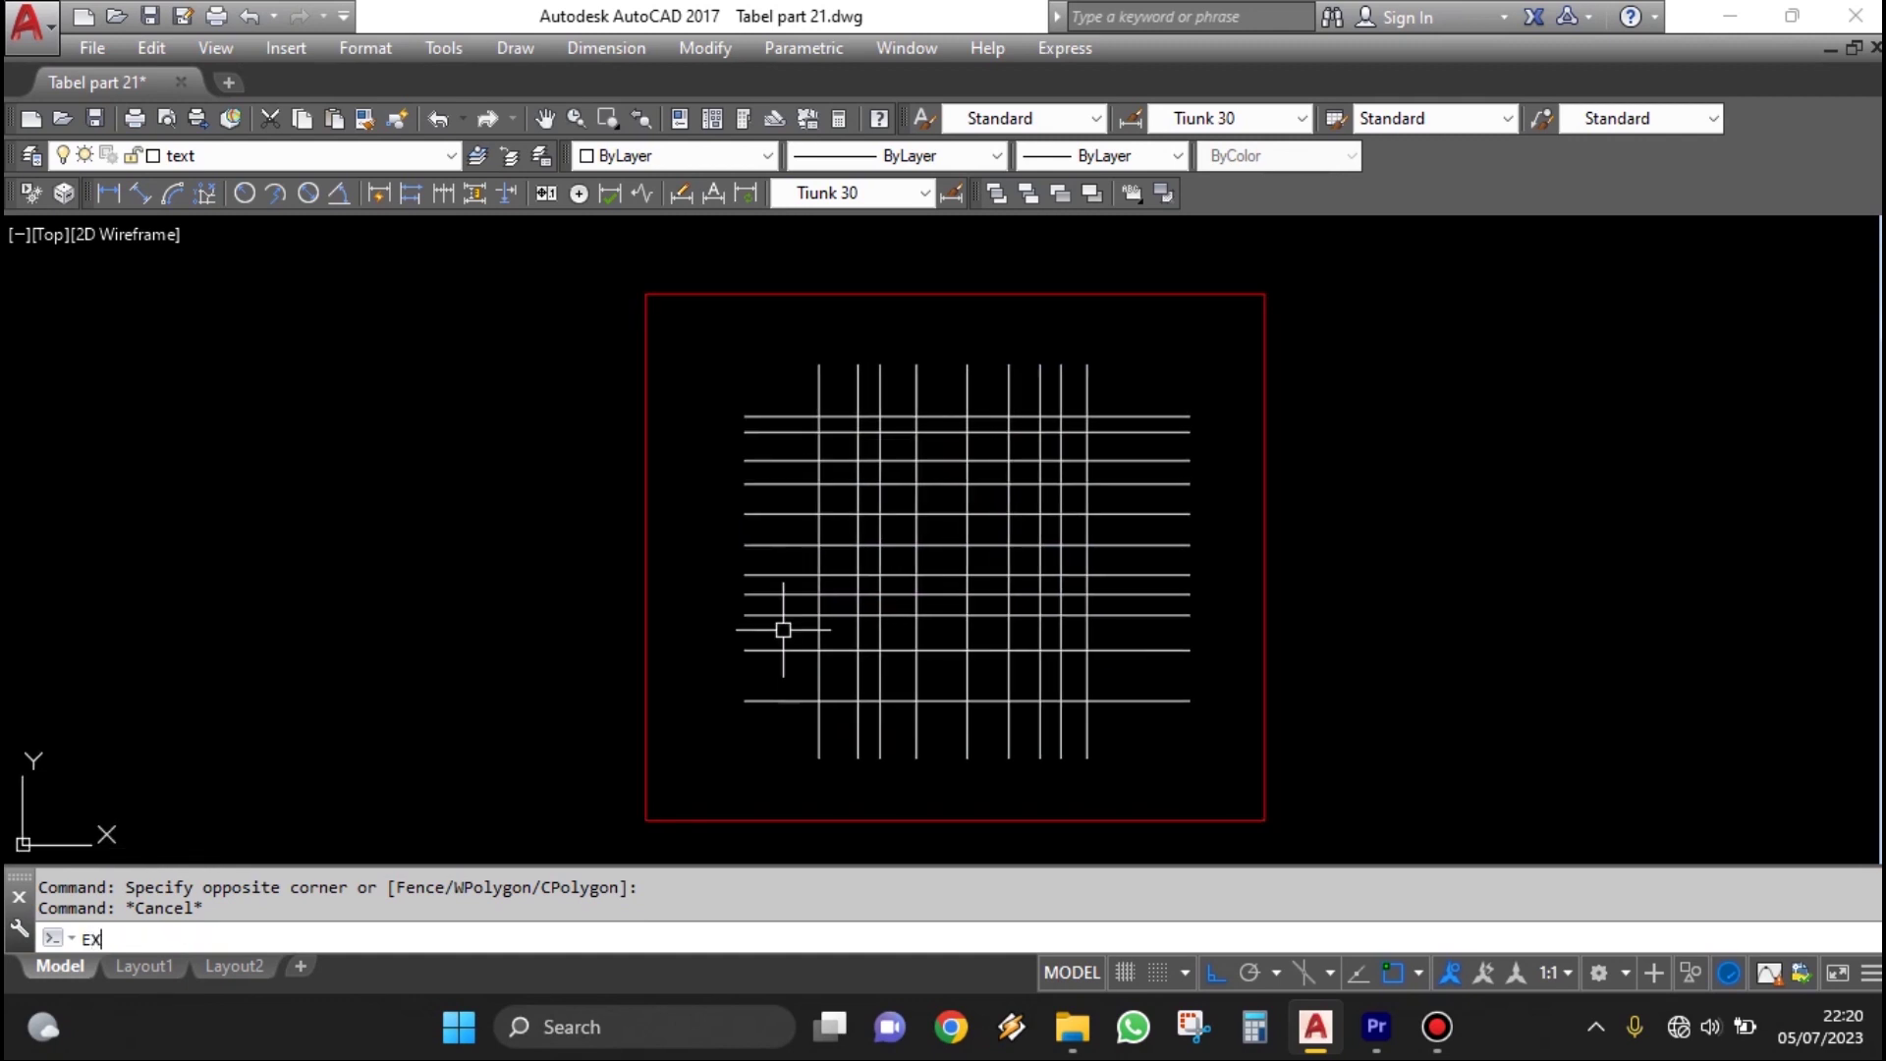
key(Return)
click(683, 418)
click(596, 521)
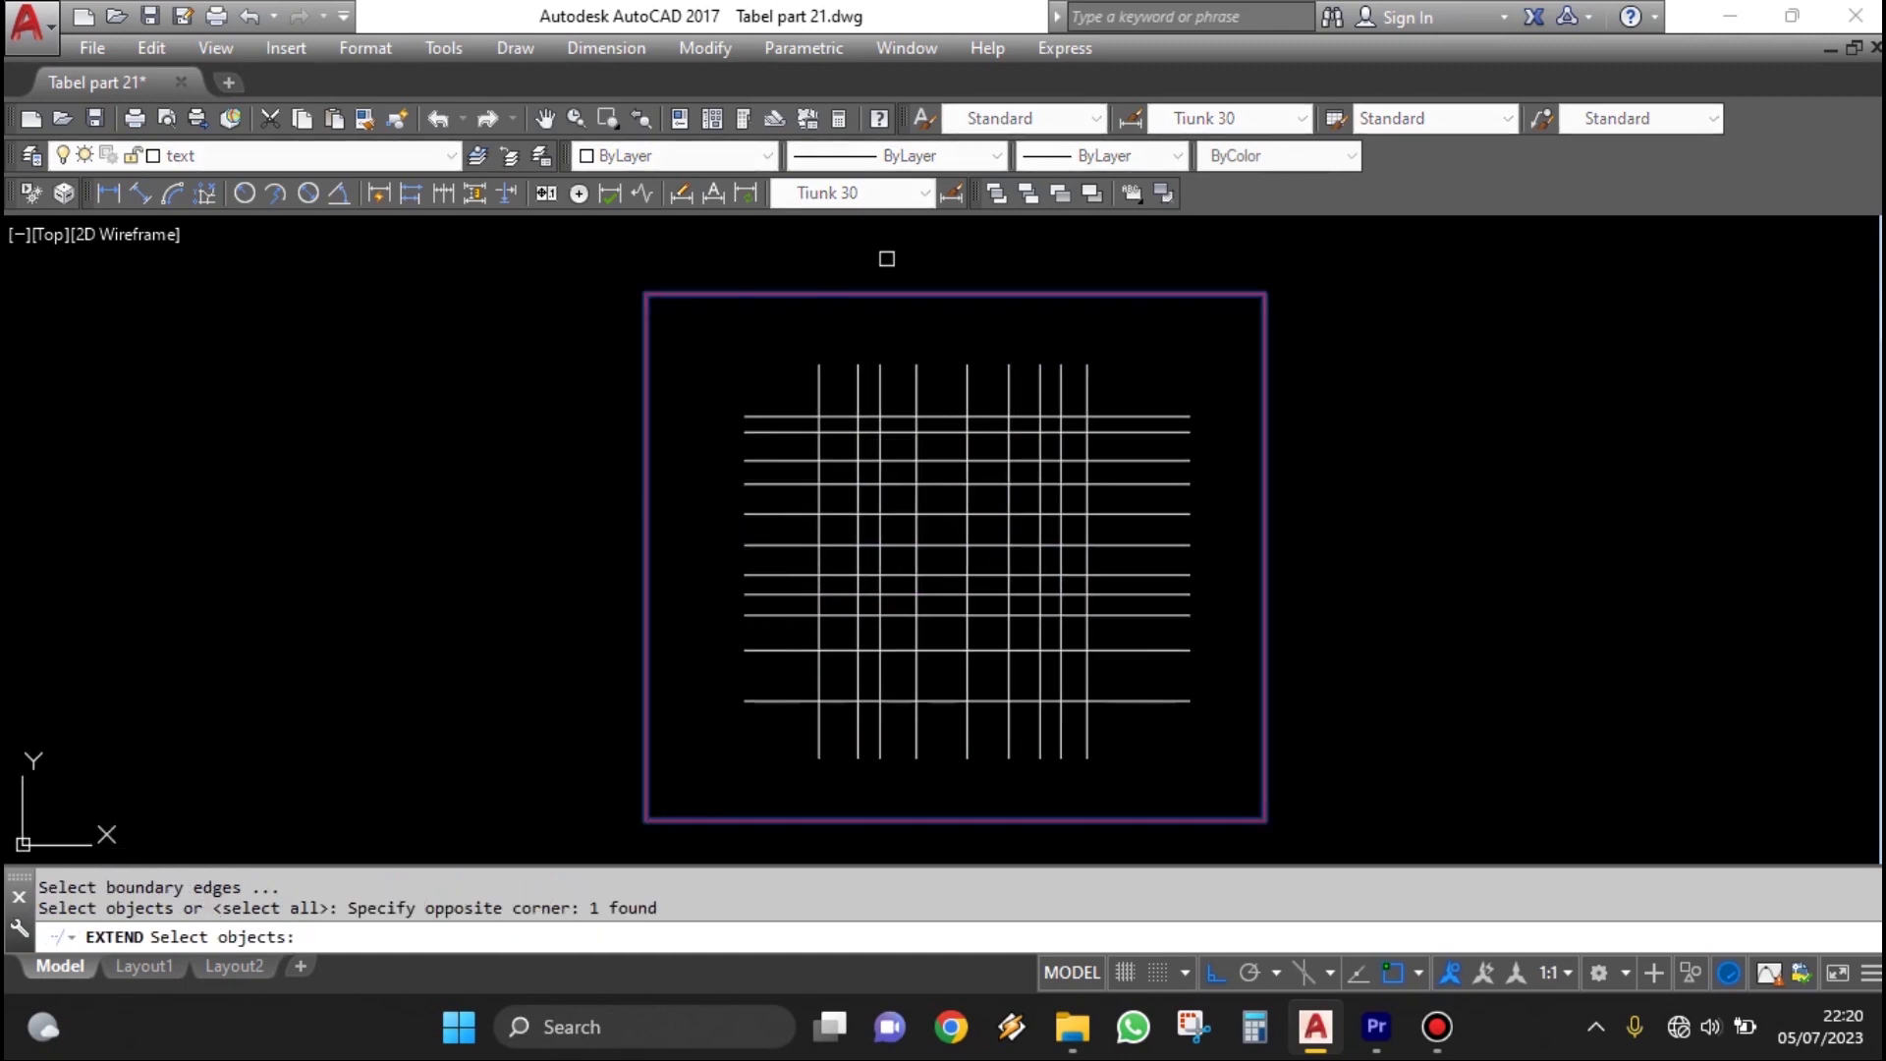
key(Return)
scroll(1108, 379, up, 2)
scroll(1116, 375, down, 2)
click(1137, 355)
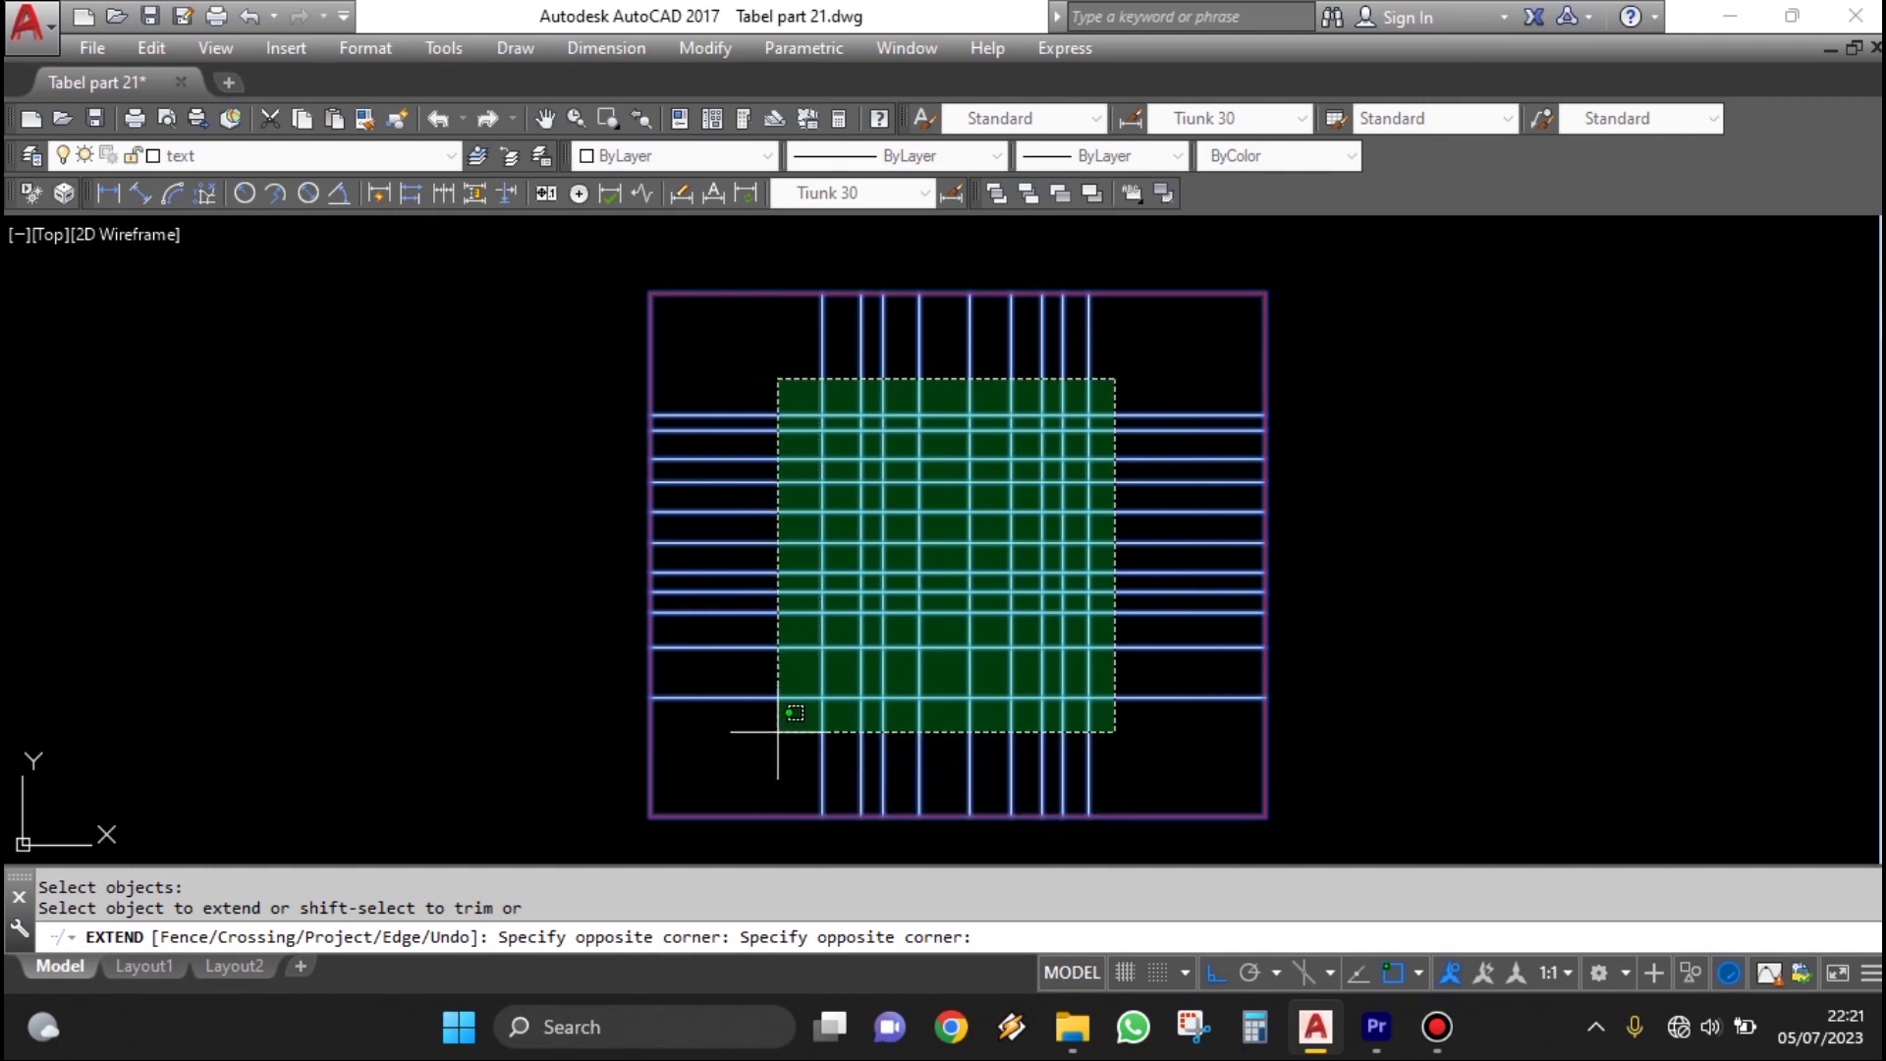
click(778, 732)
click(1115, 378)
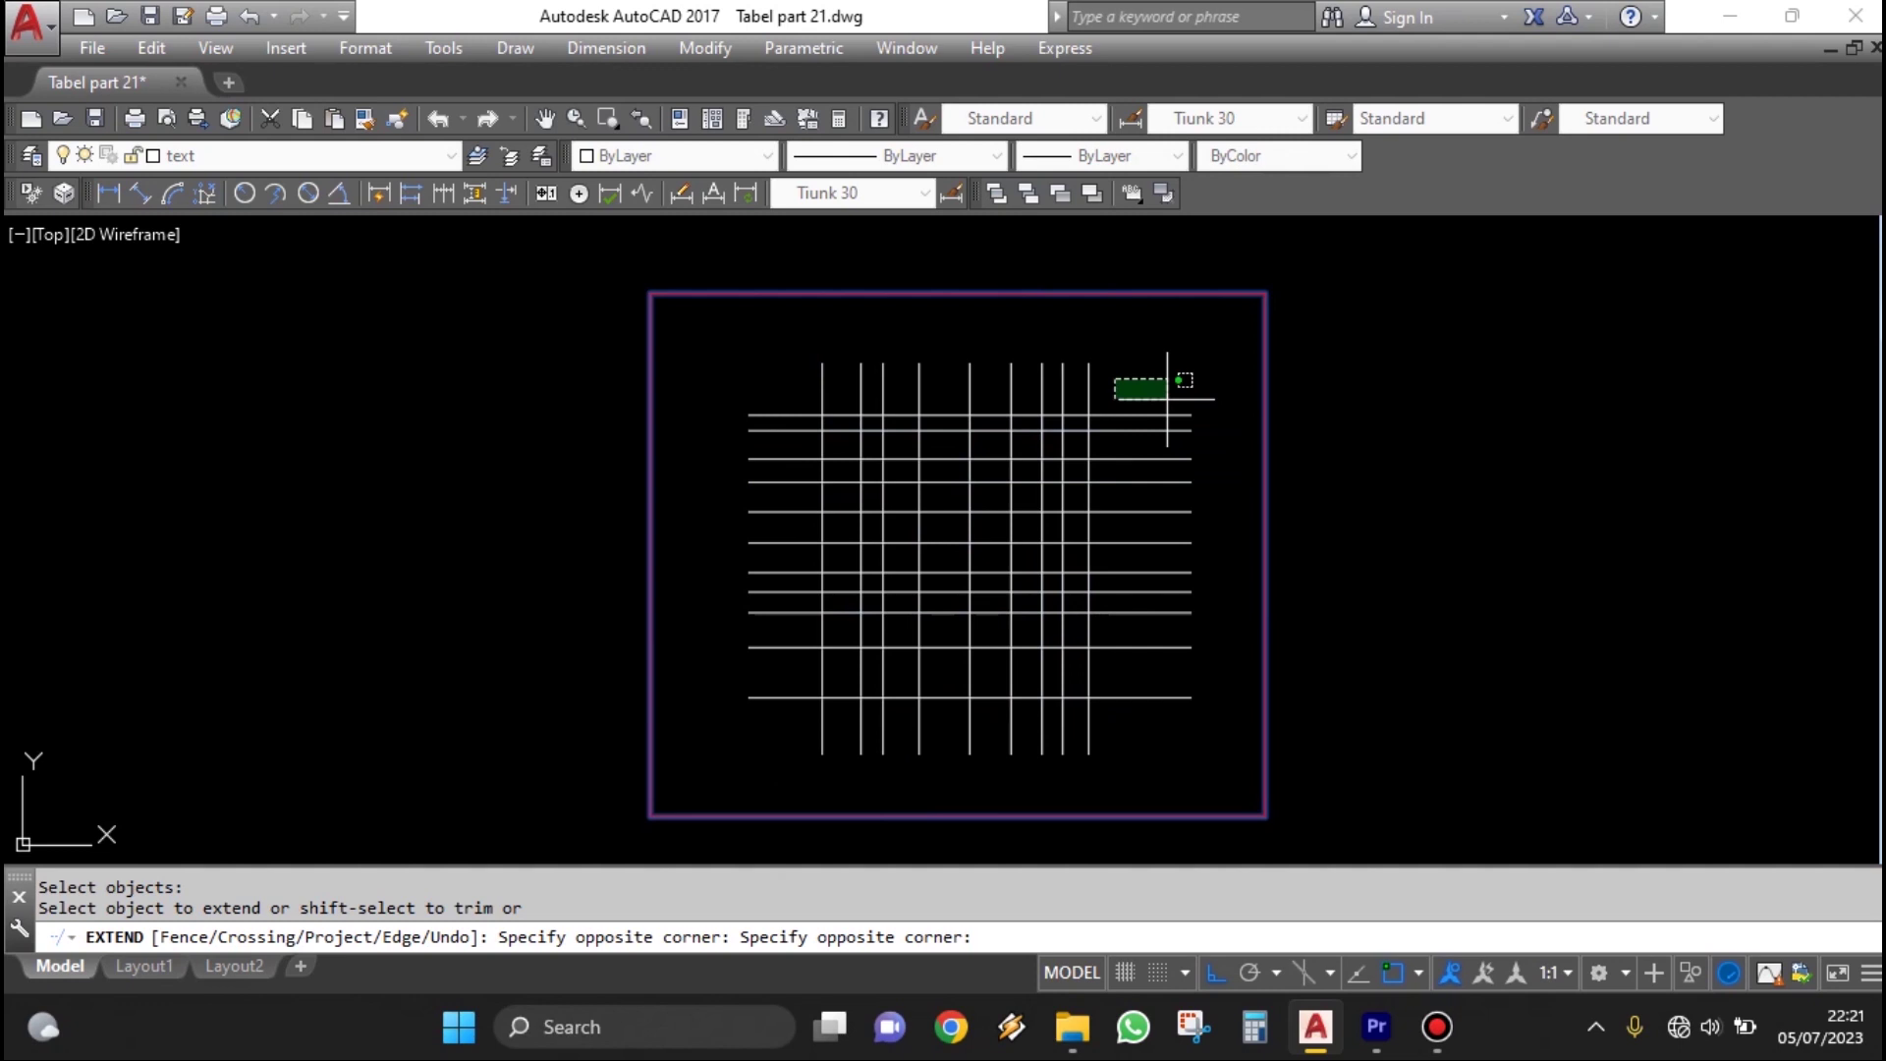
click(801, 365)
click(1115, 380)
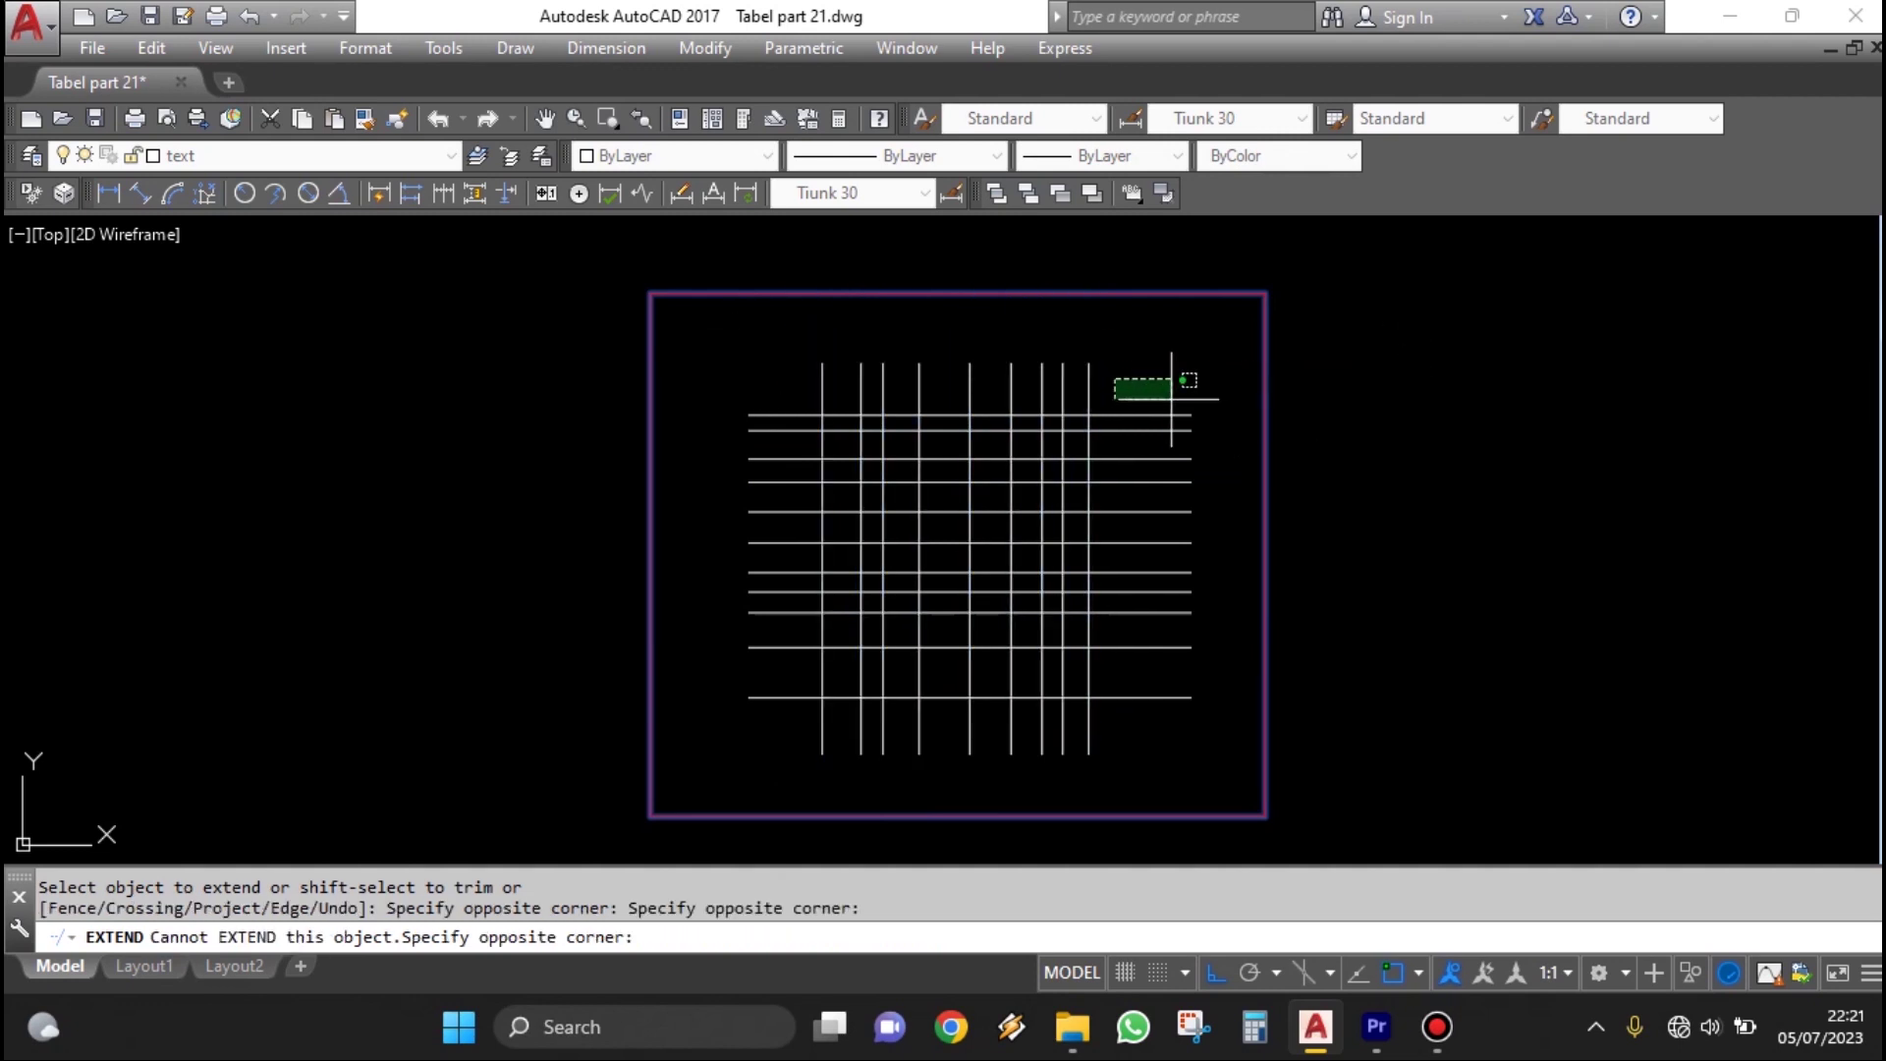
click(781, 358)
key(Return)
Extend the left ends of the horizontal grid lines to the red rectangle, and undo both grid extensions
key(Return)
click(750, 383)
click(601, 497)
key(Return)
click(783, 362)
click(764, 733)
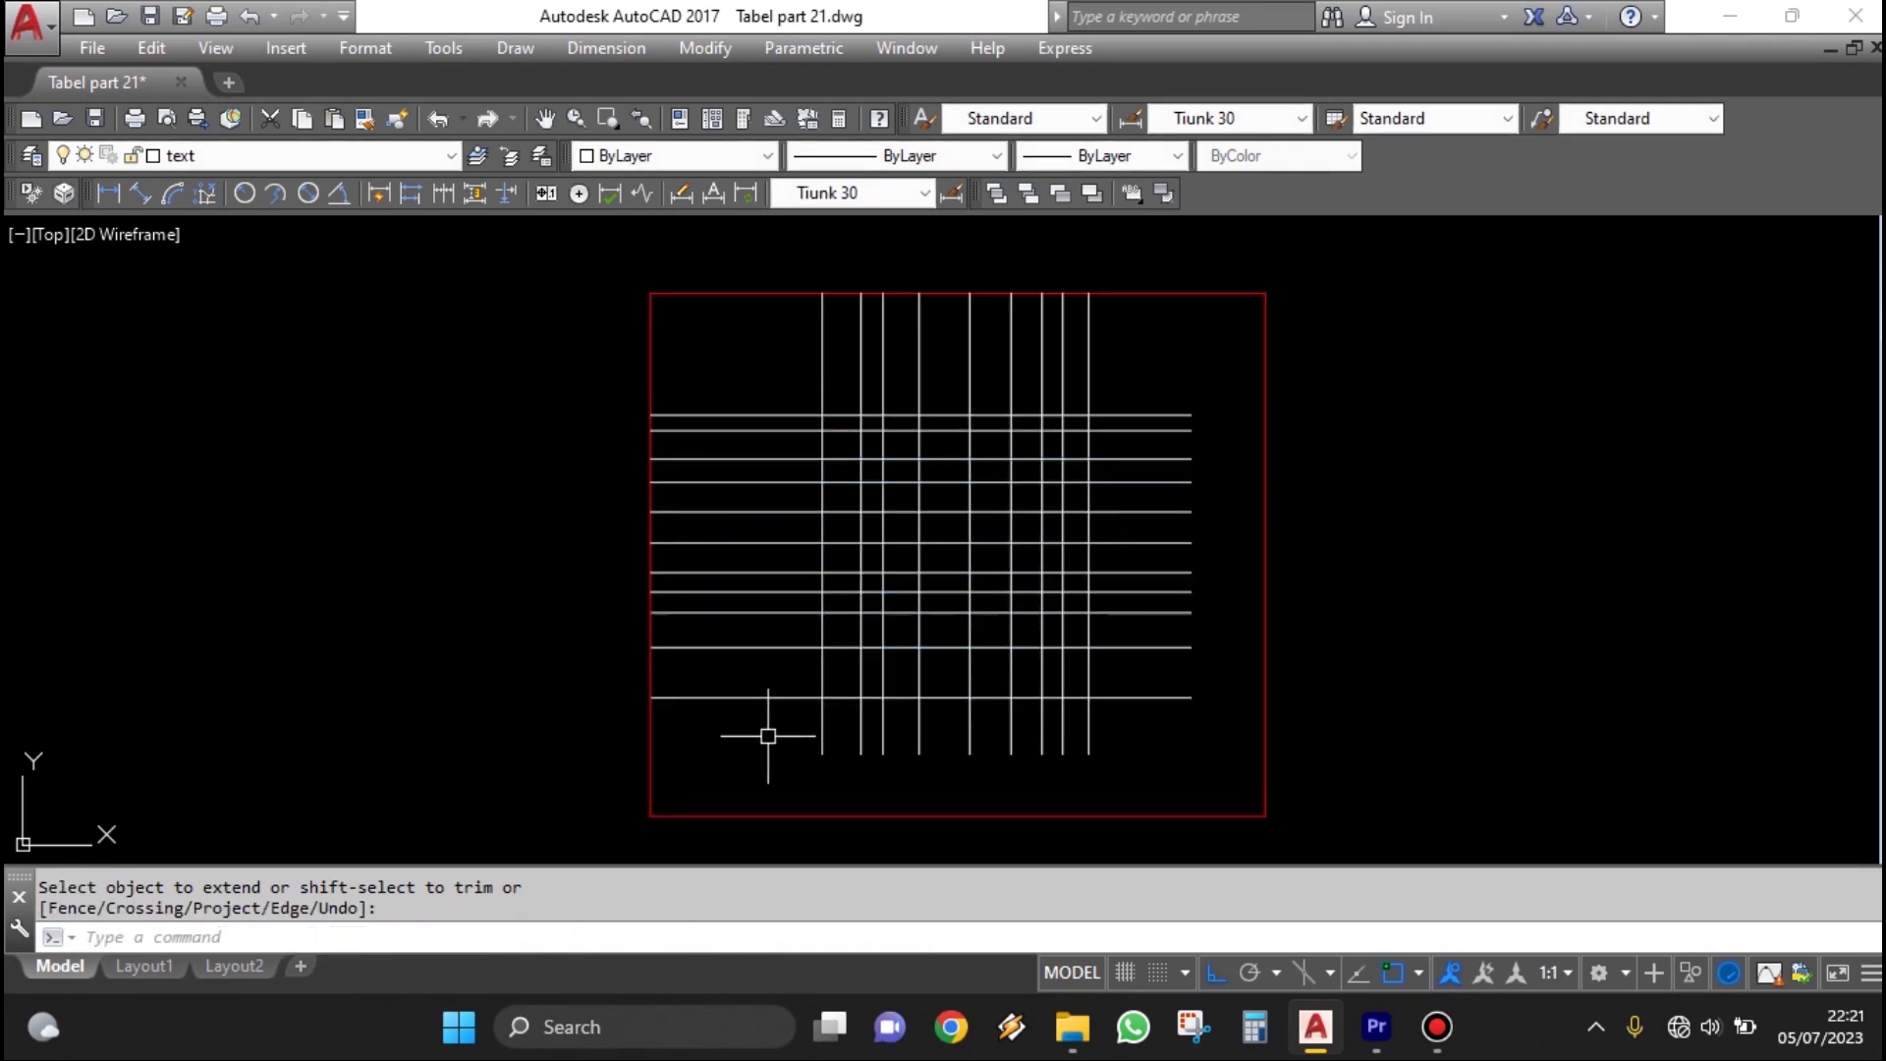
key(ctrl+z)
key(ctrl+z)
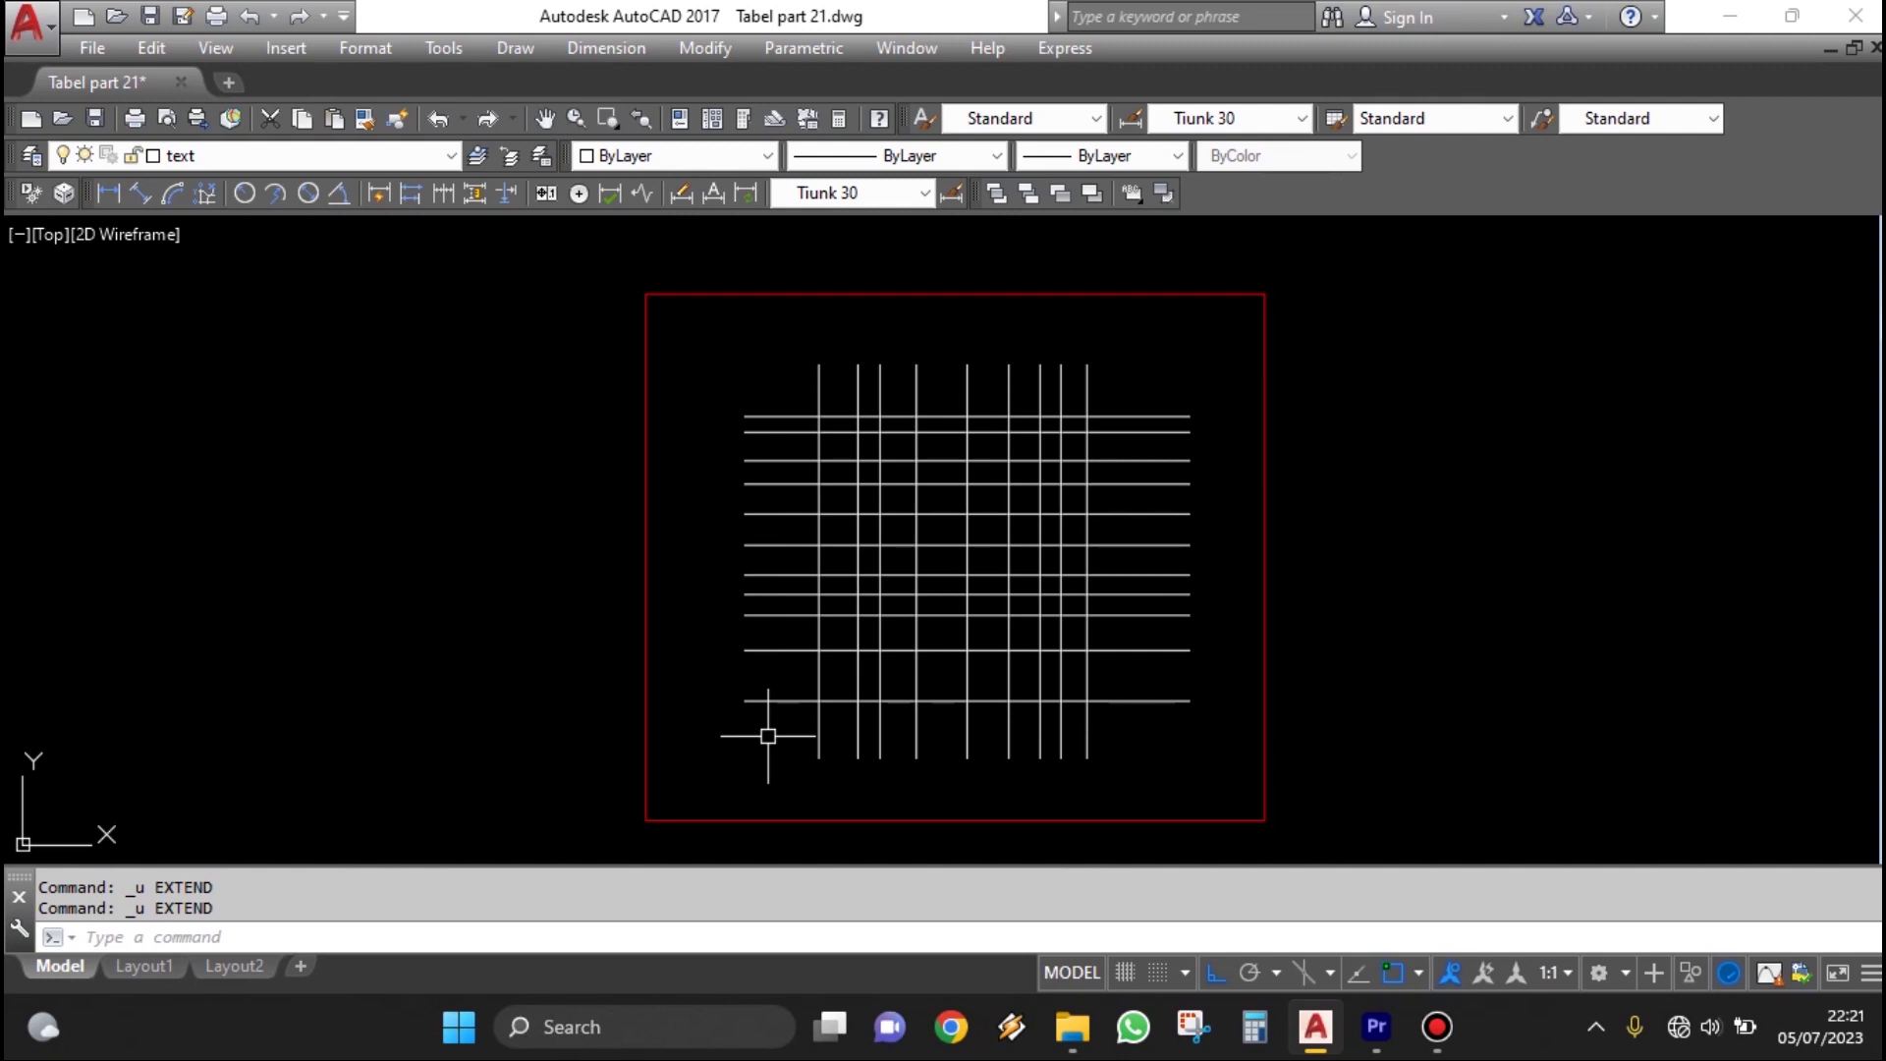
text(EX)
key(Return)
key(Escape)
text(EX)
key(Return)
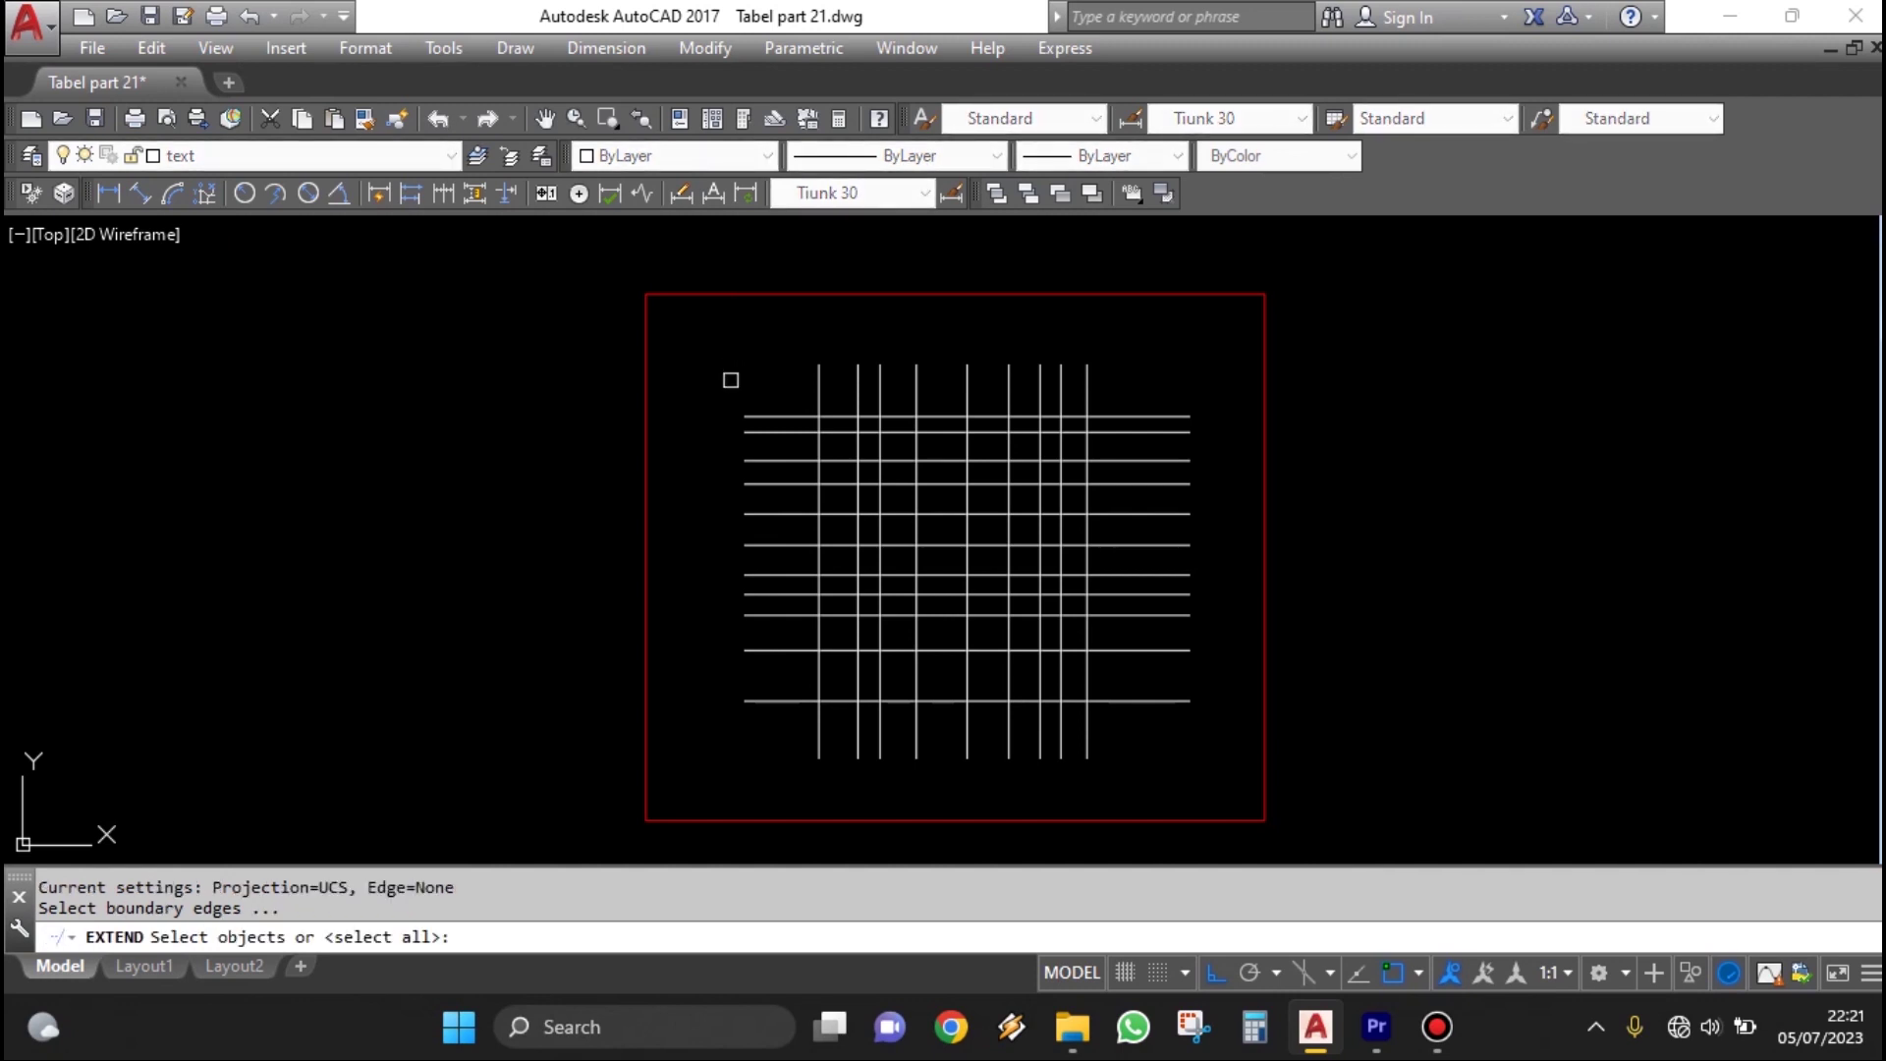
key(Escape)
Extend the grid's upper vertical ends and left horizontal ends to the red rectangle using one L-shaped Fence selection
text(EX)
key(Return)
click(700, 373)
click(548, 478)
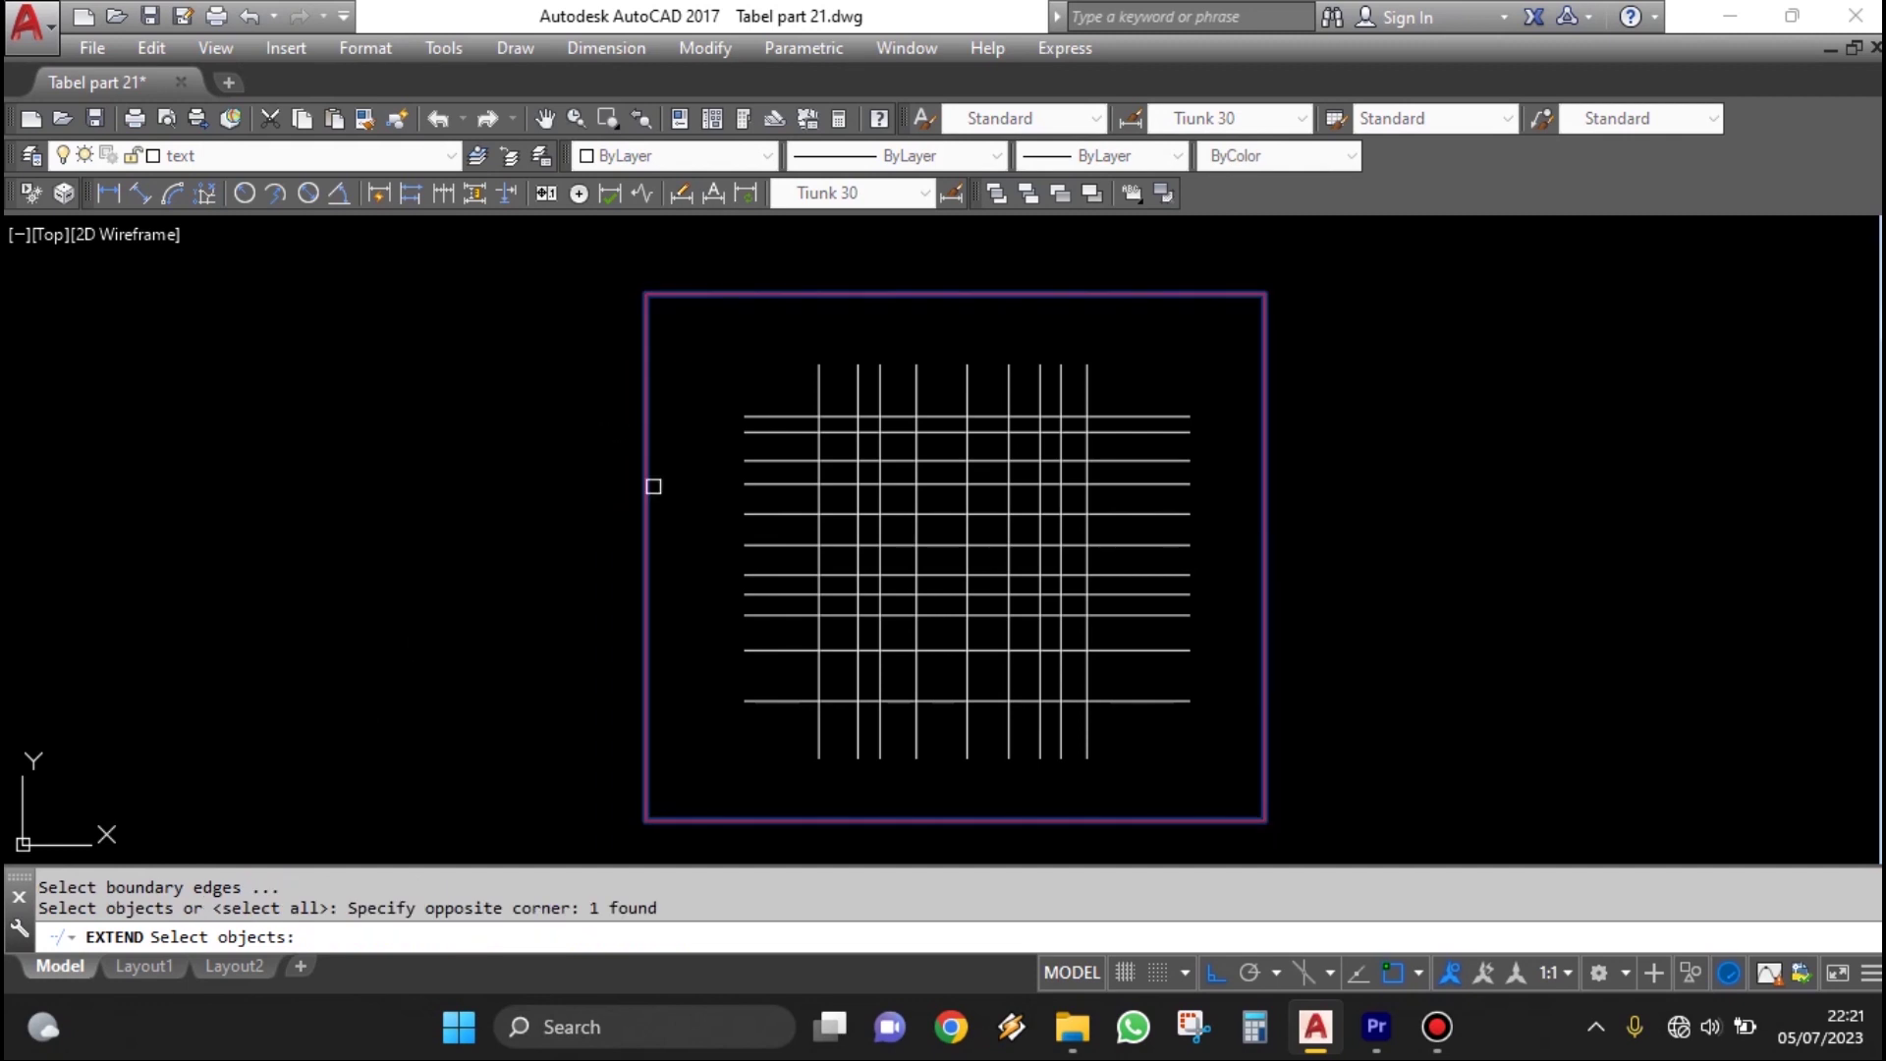
key(Return)
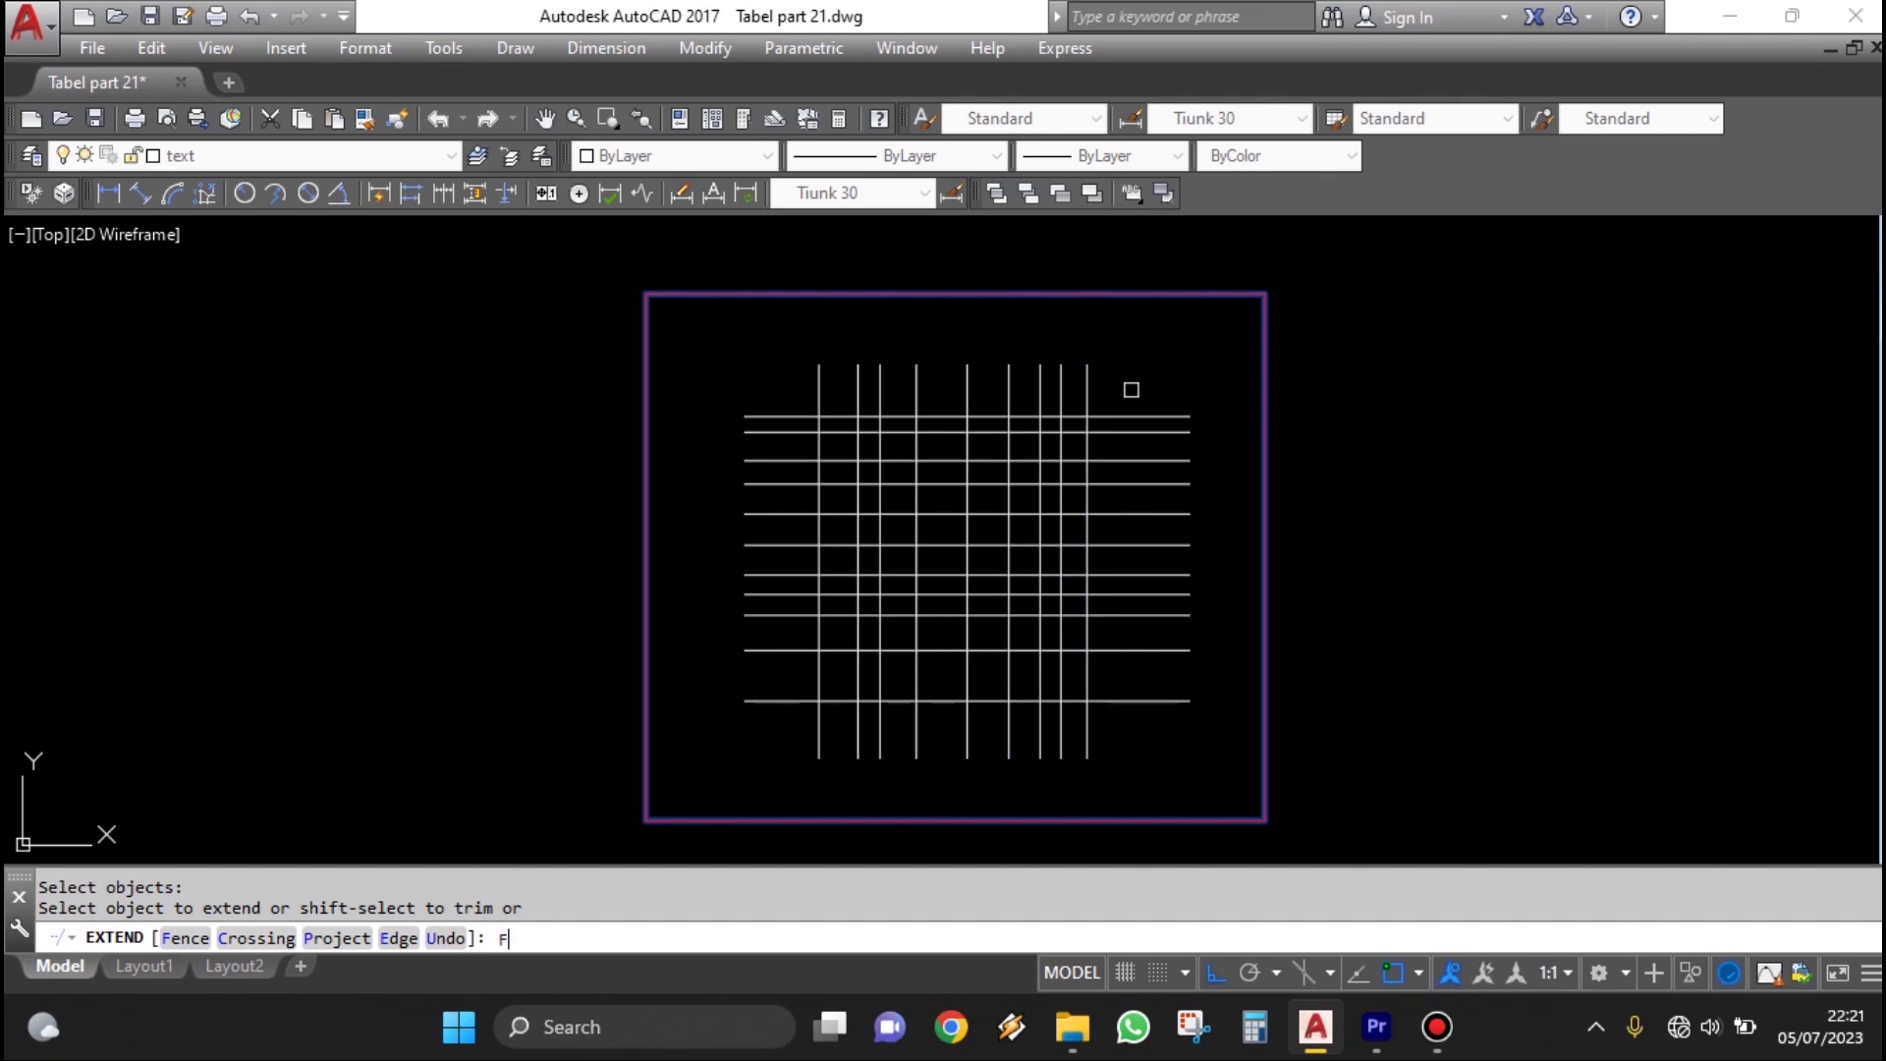
key(Return)
click(1130, 384)
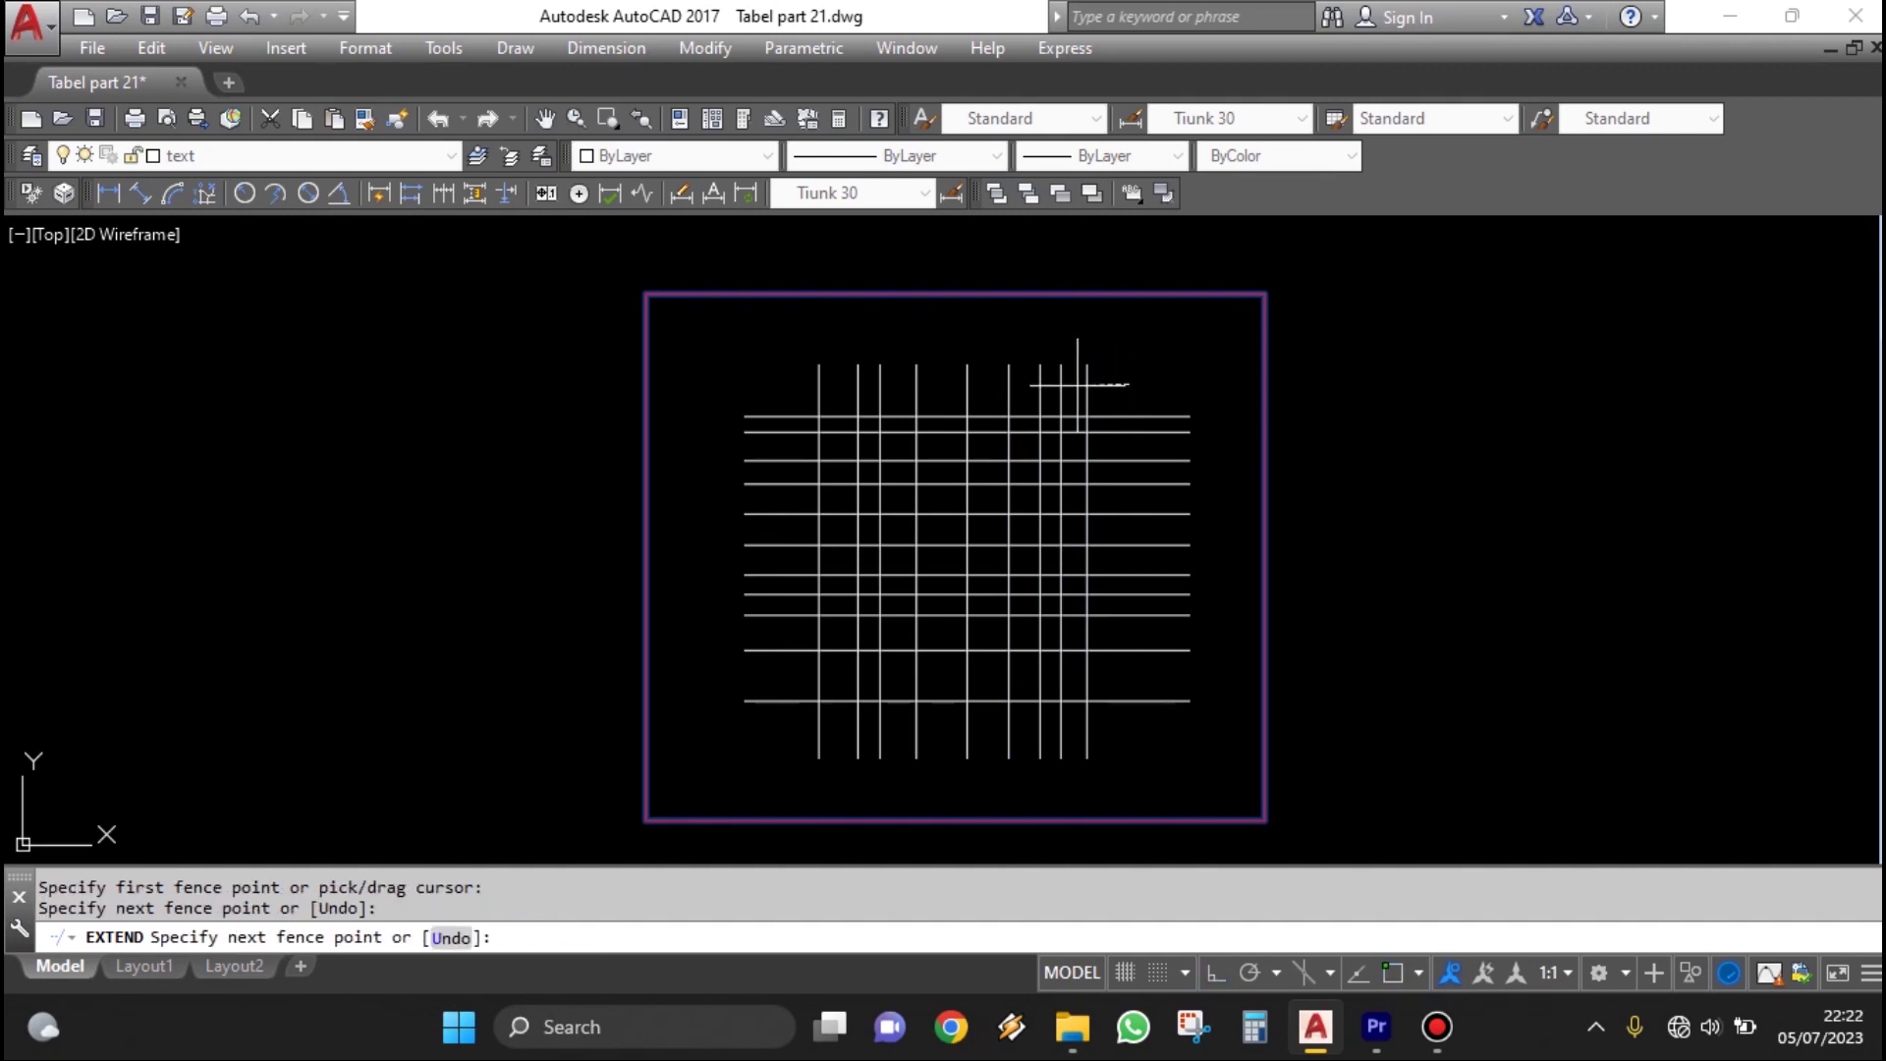
click(764, 383)
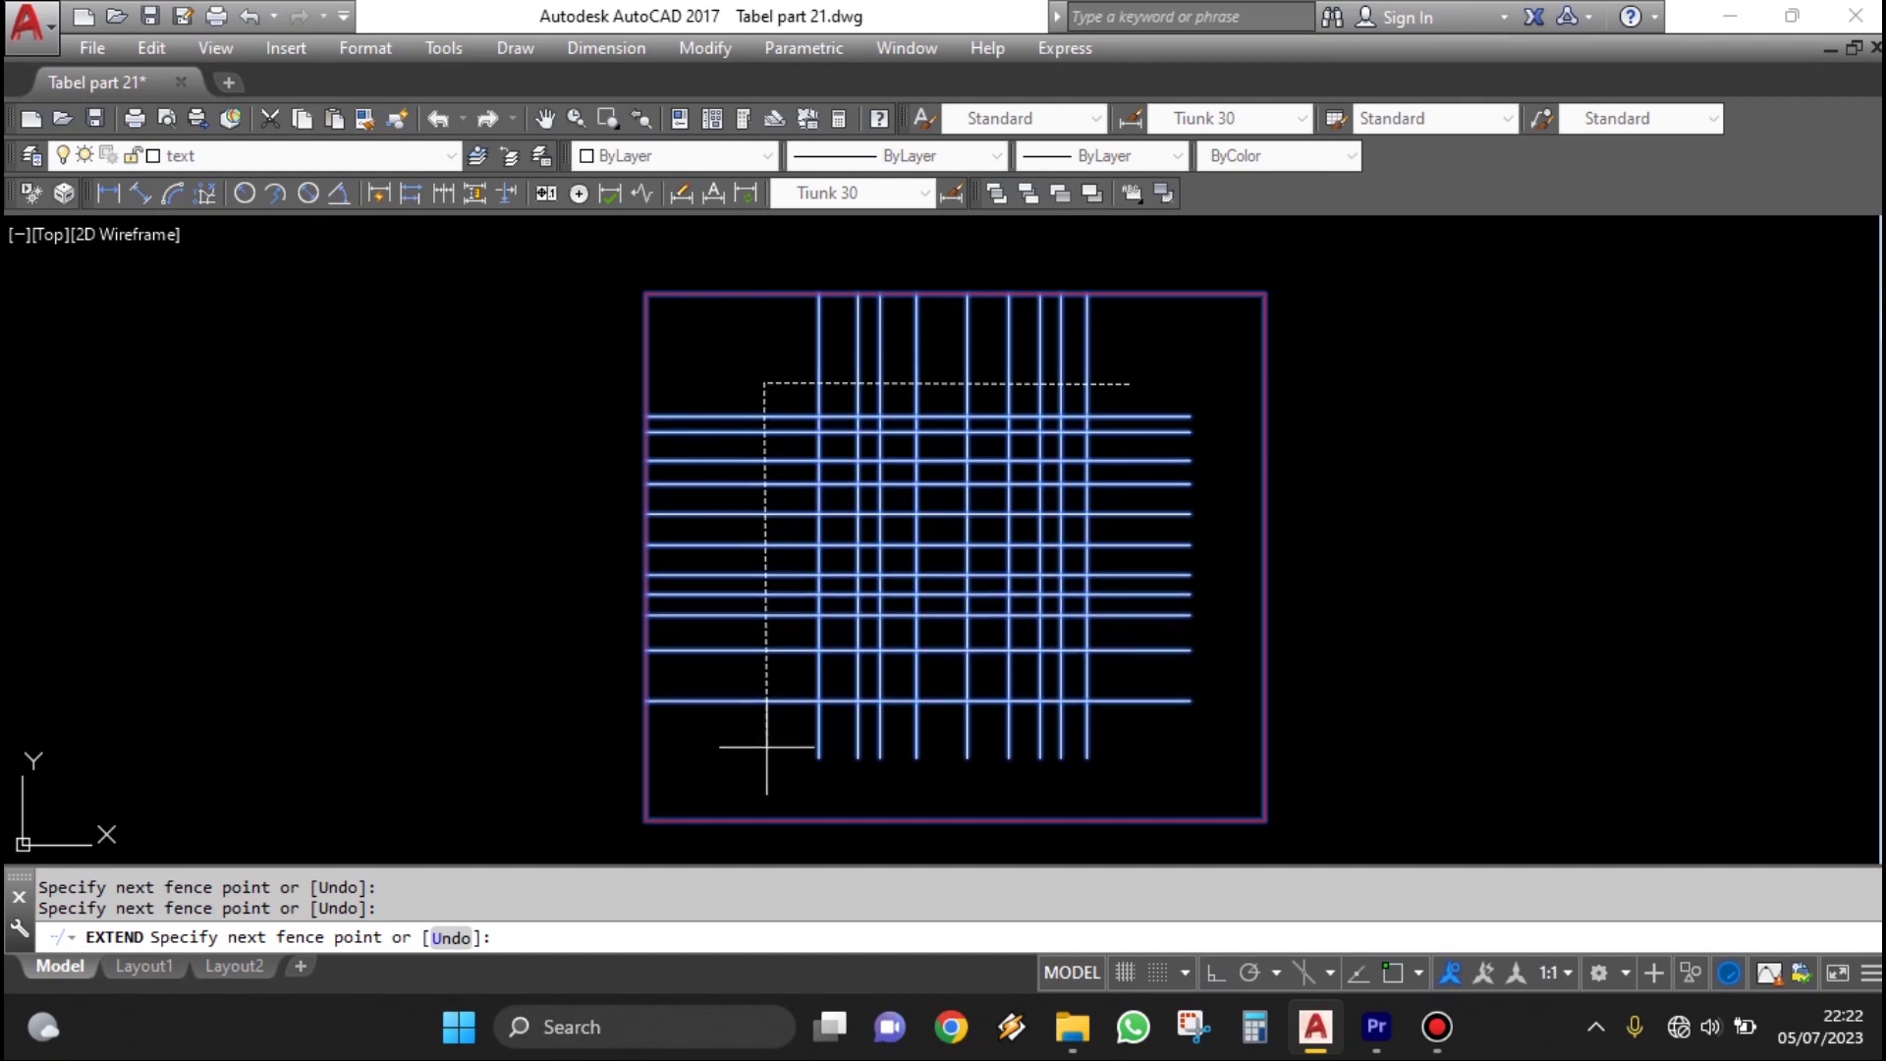
key(Return)
key(Return)
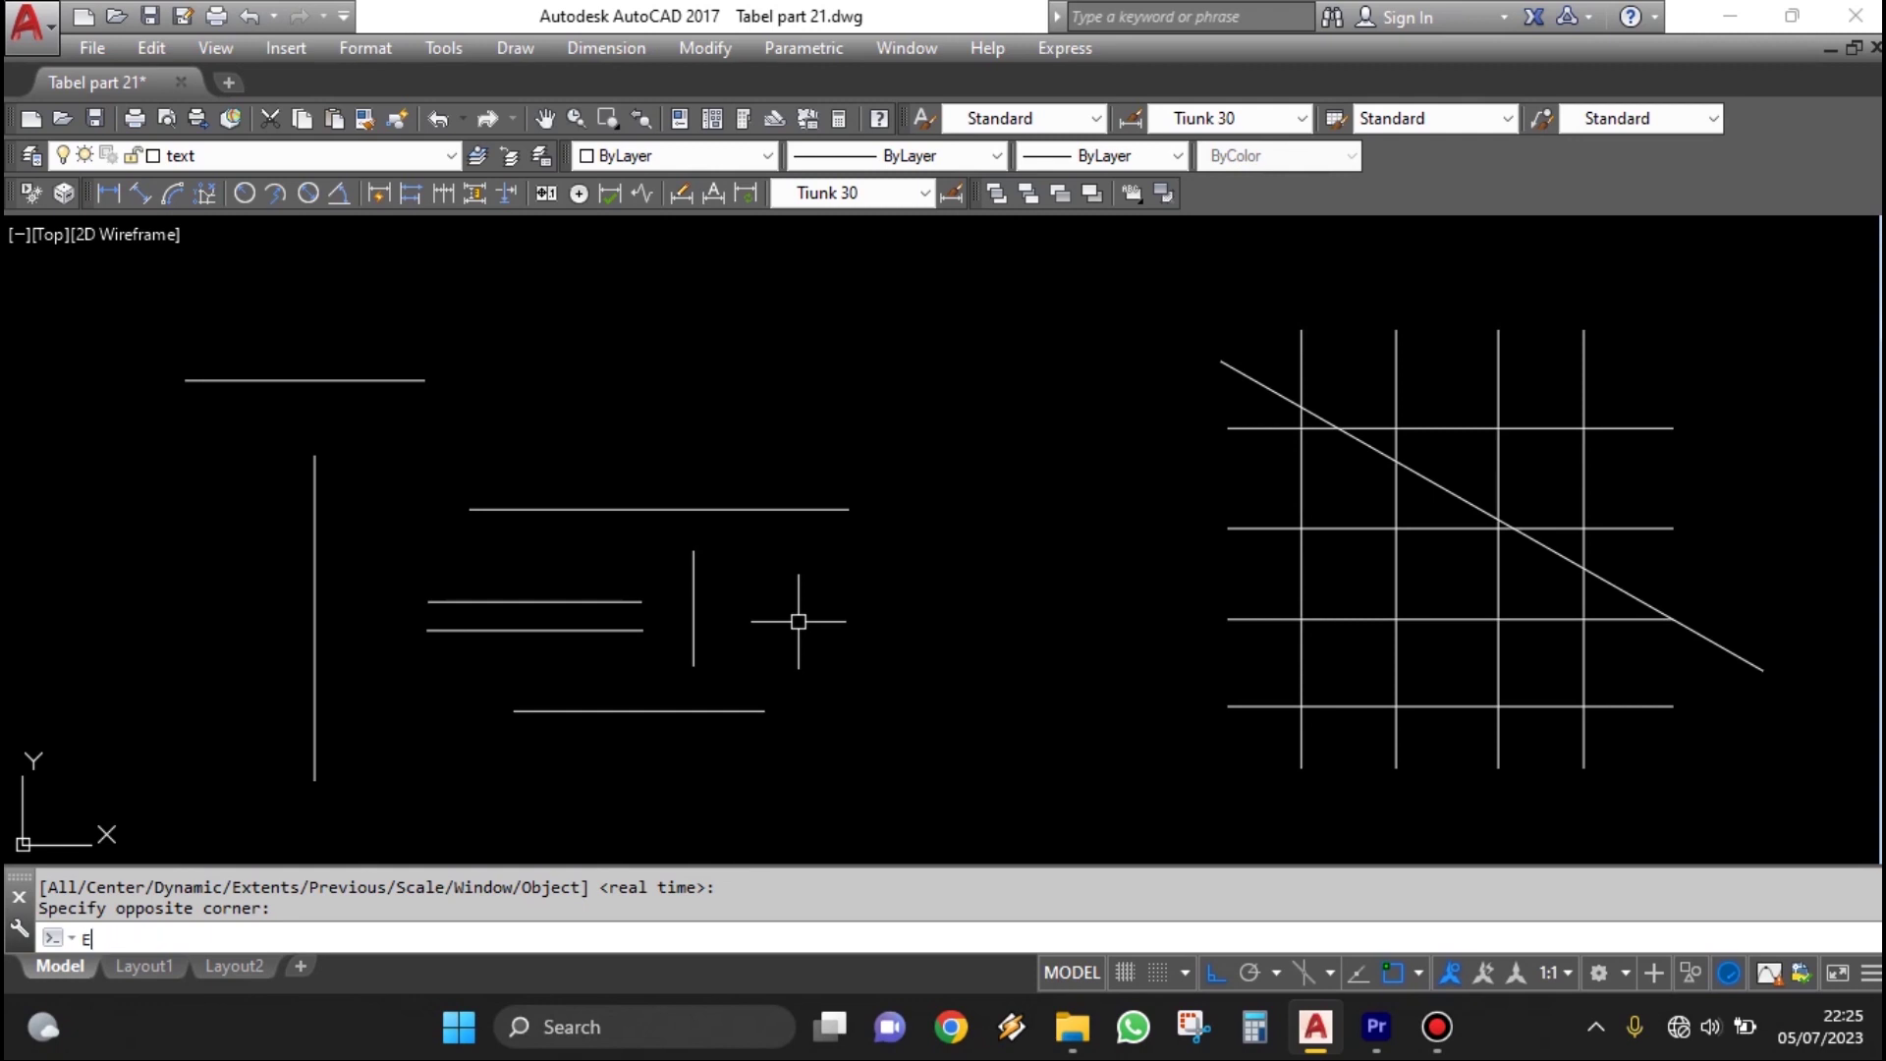
Extend the short vertical line up to the long horizontal line above it, and undo the extension
key(Return)
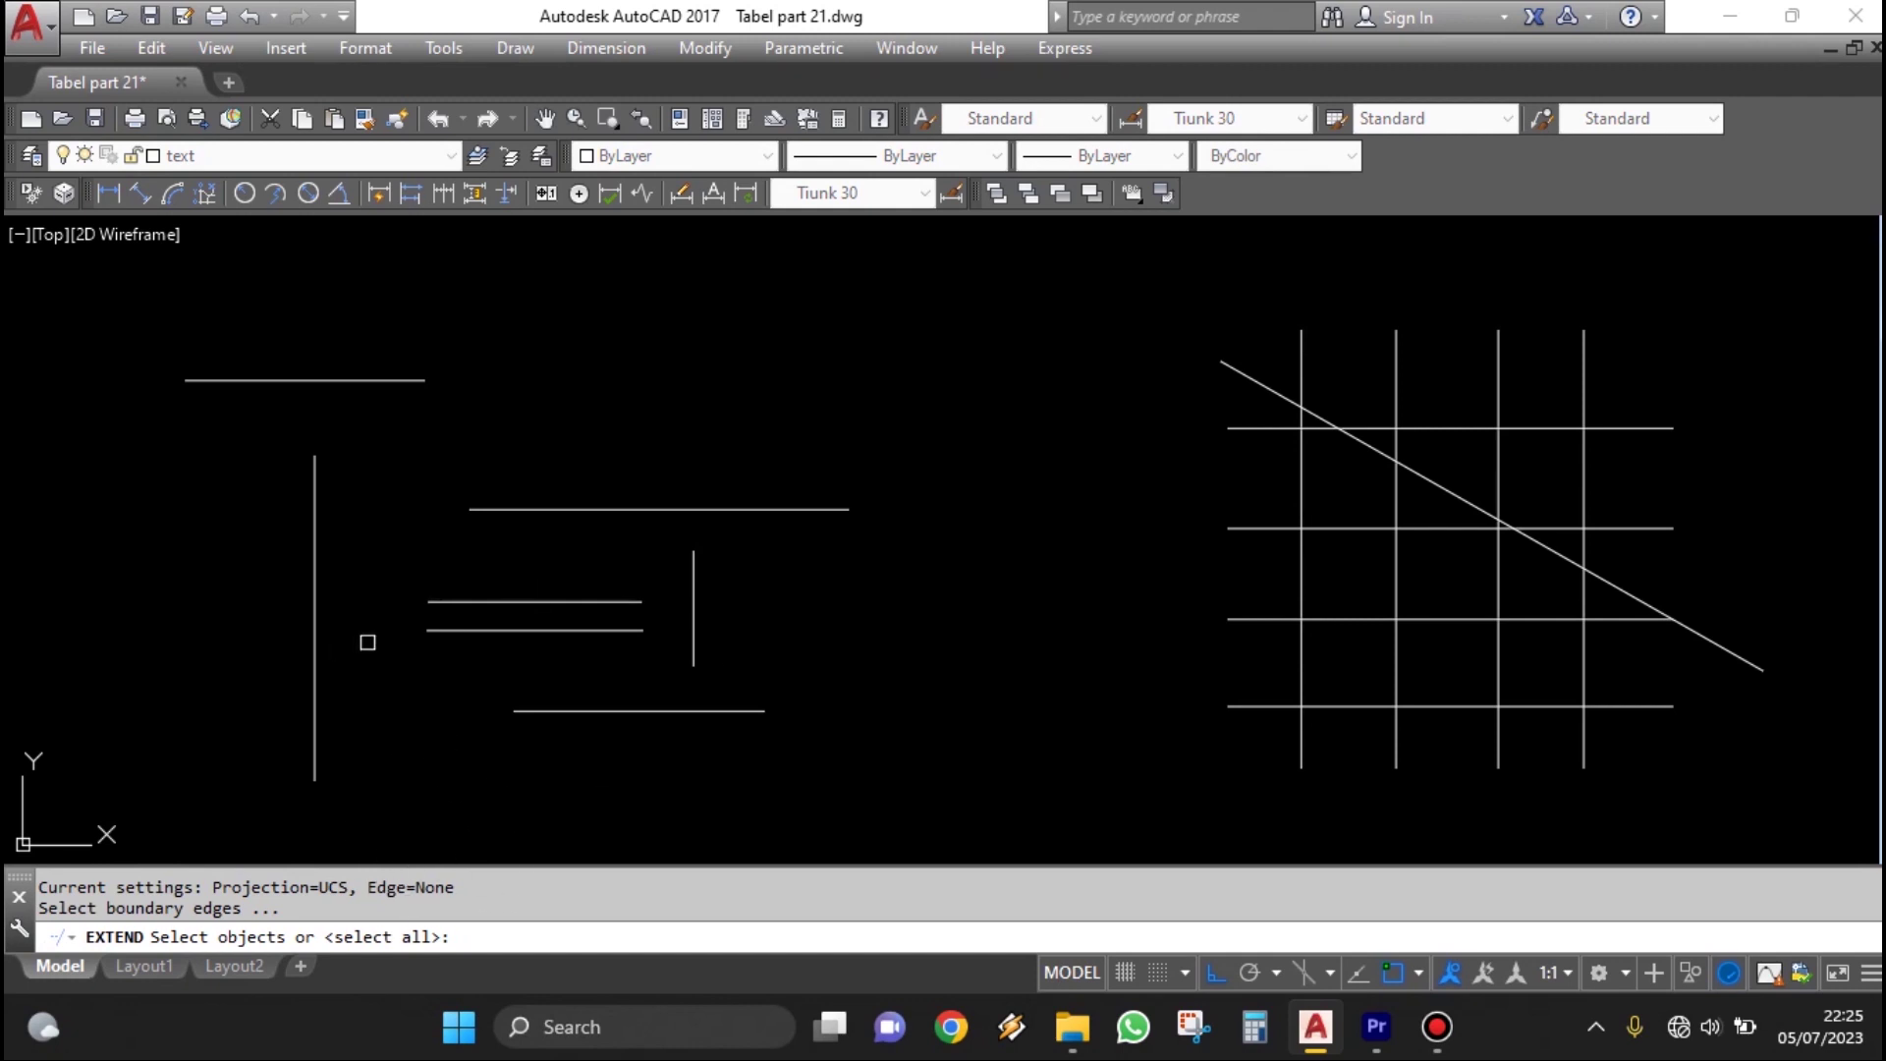
scroll(667, 519, up, 3)
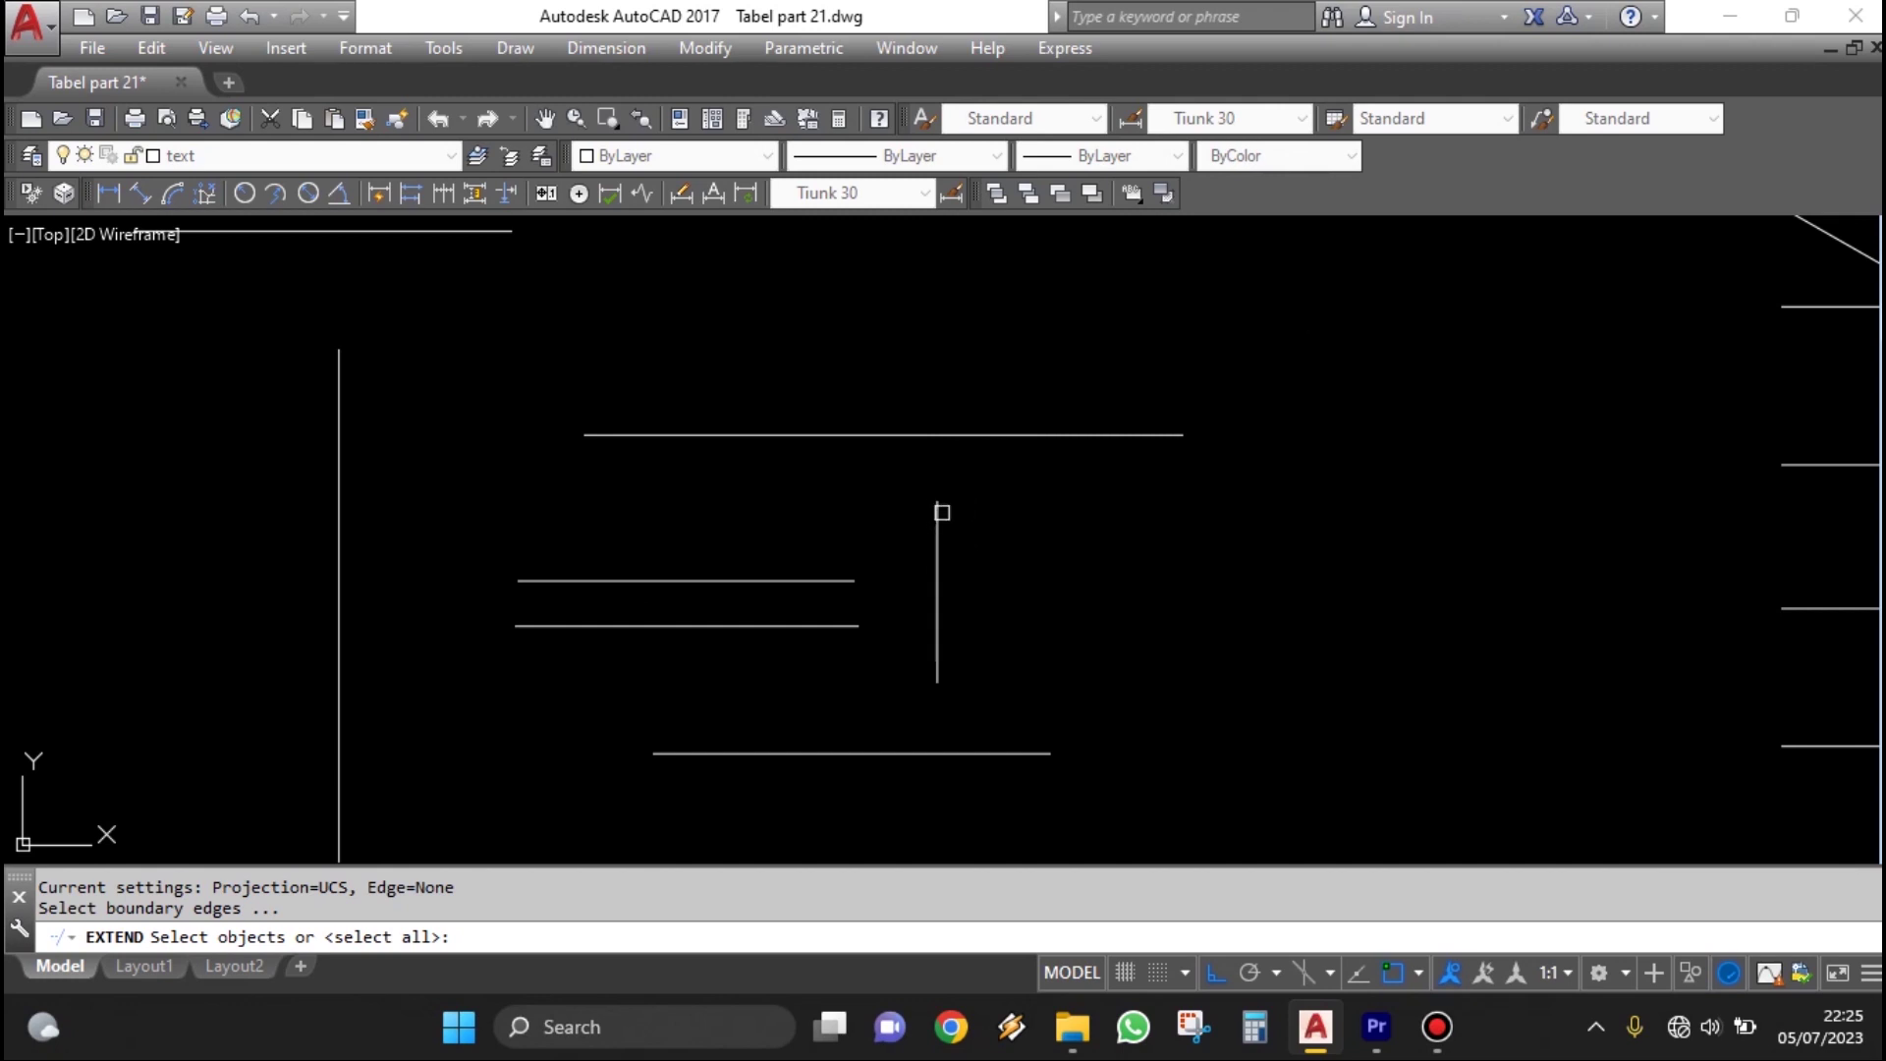
click(993, 435)
key(Return)
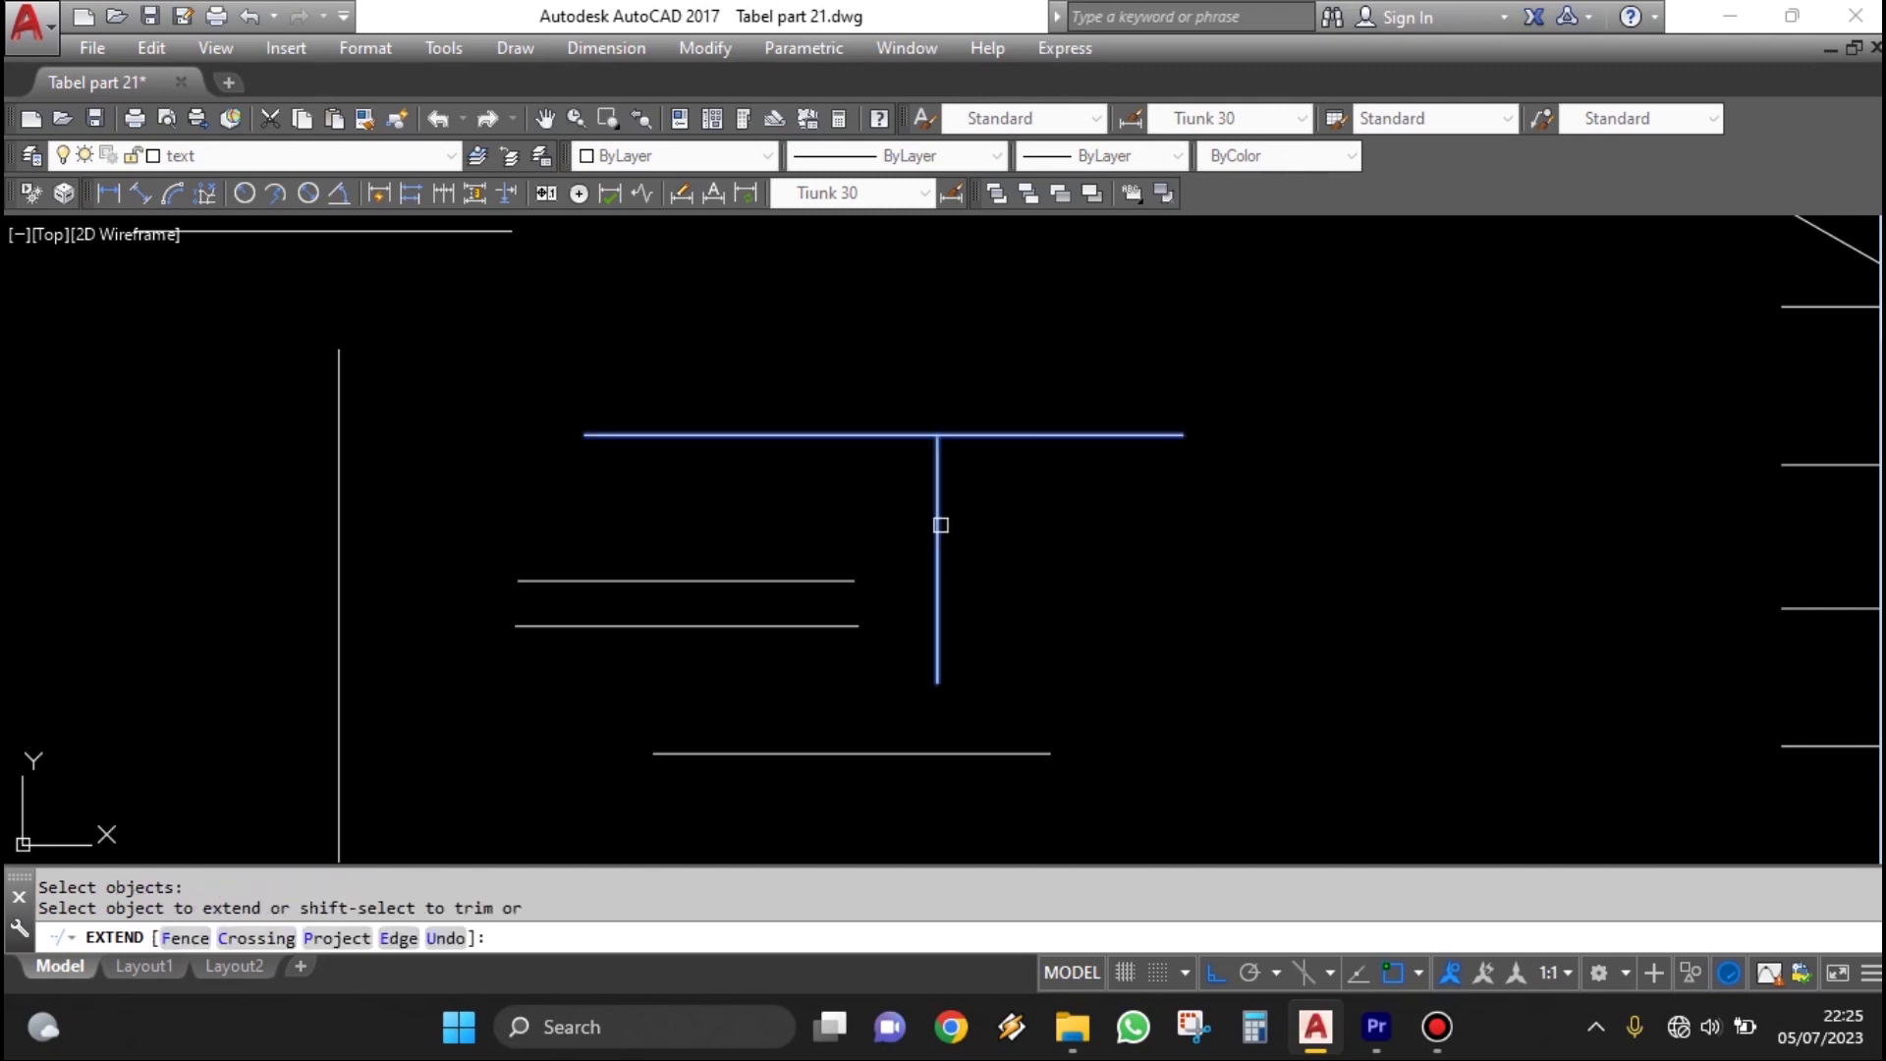
click(939, 524)
key(Return)
key(ctrl+z)
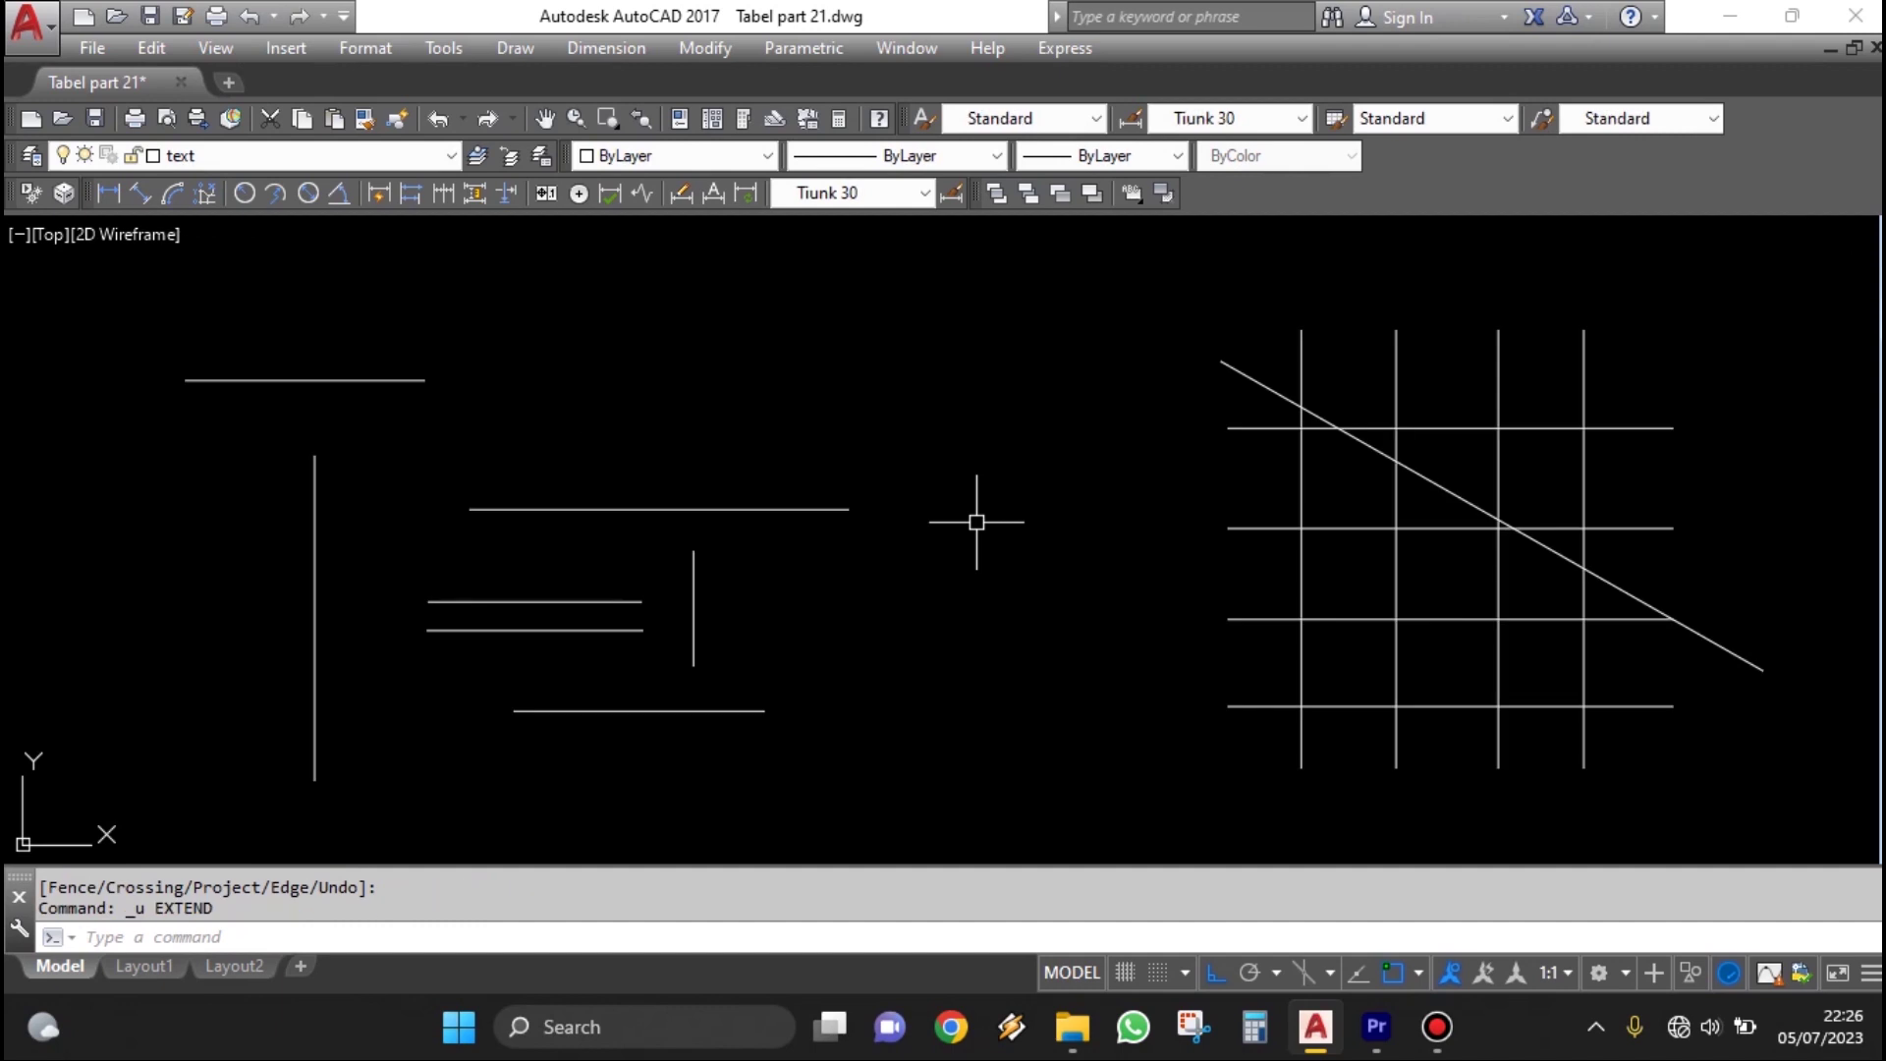
key(ctrl+z)
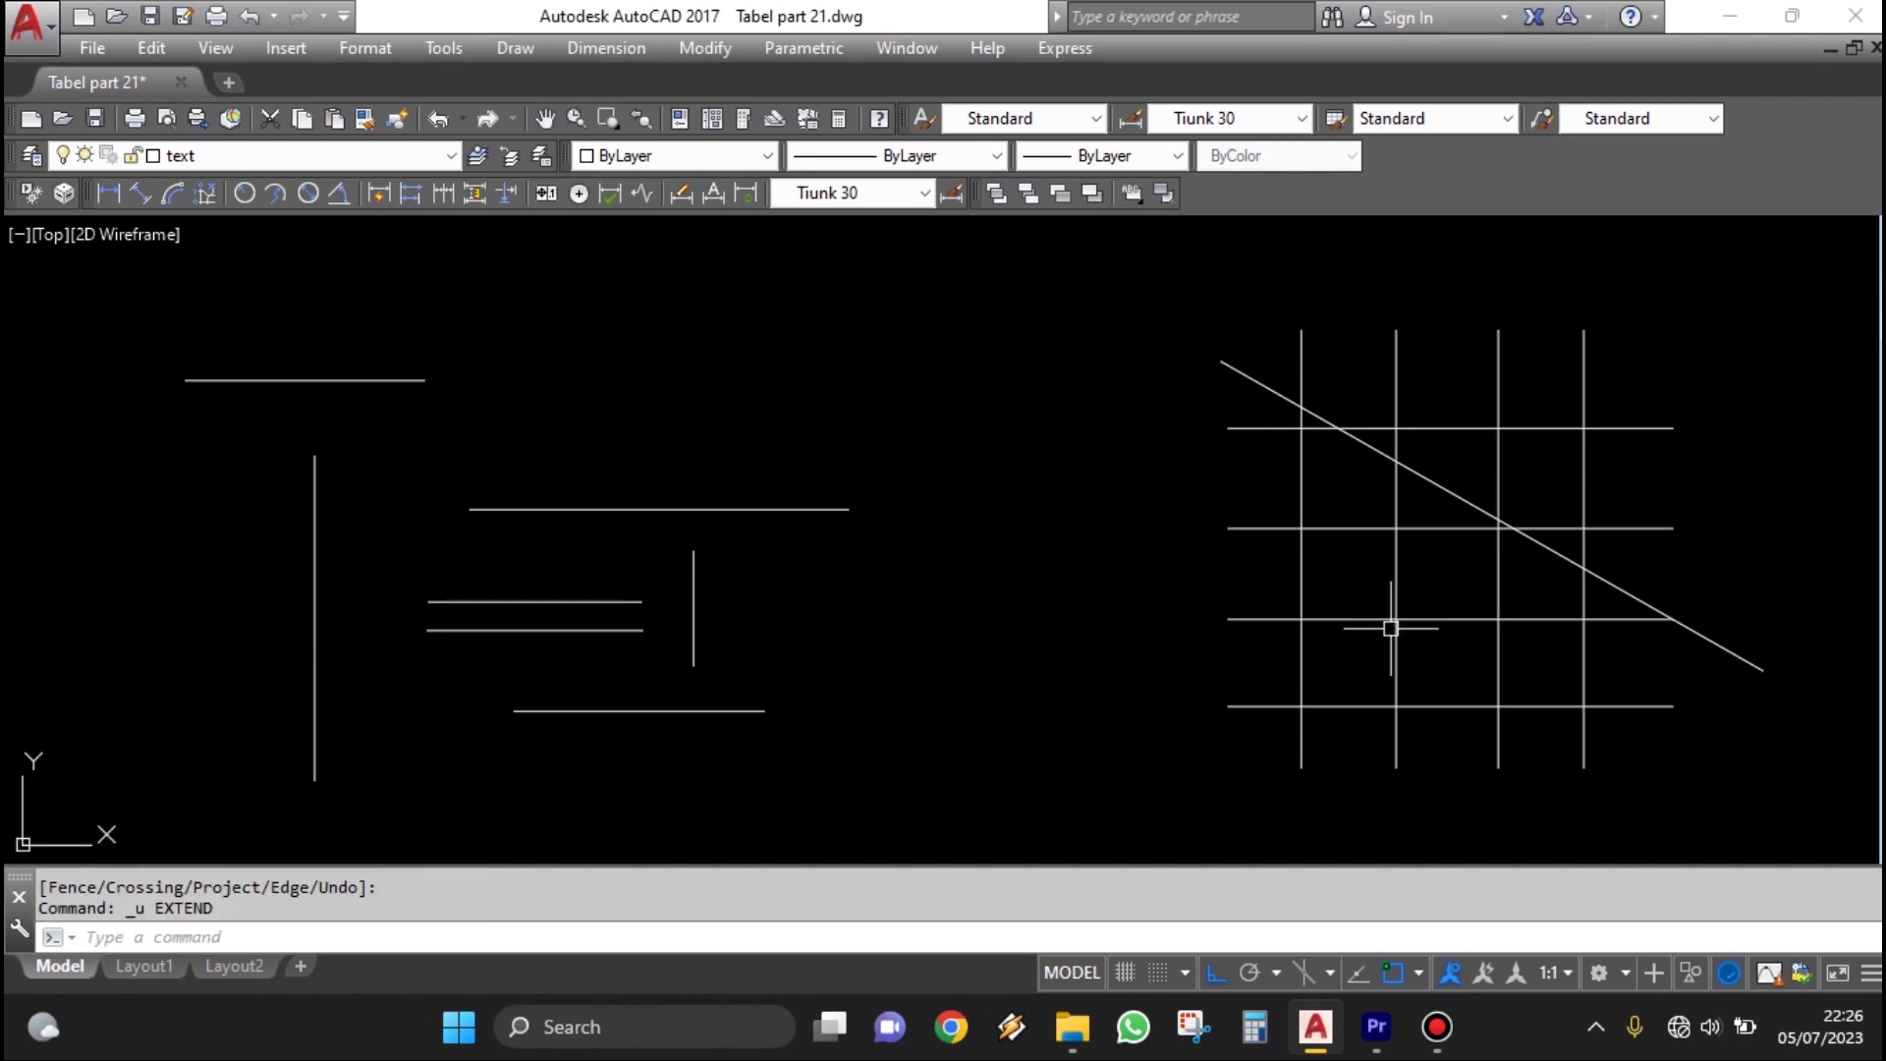
text(EX)
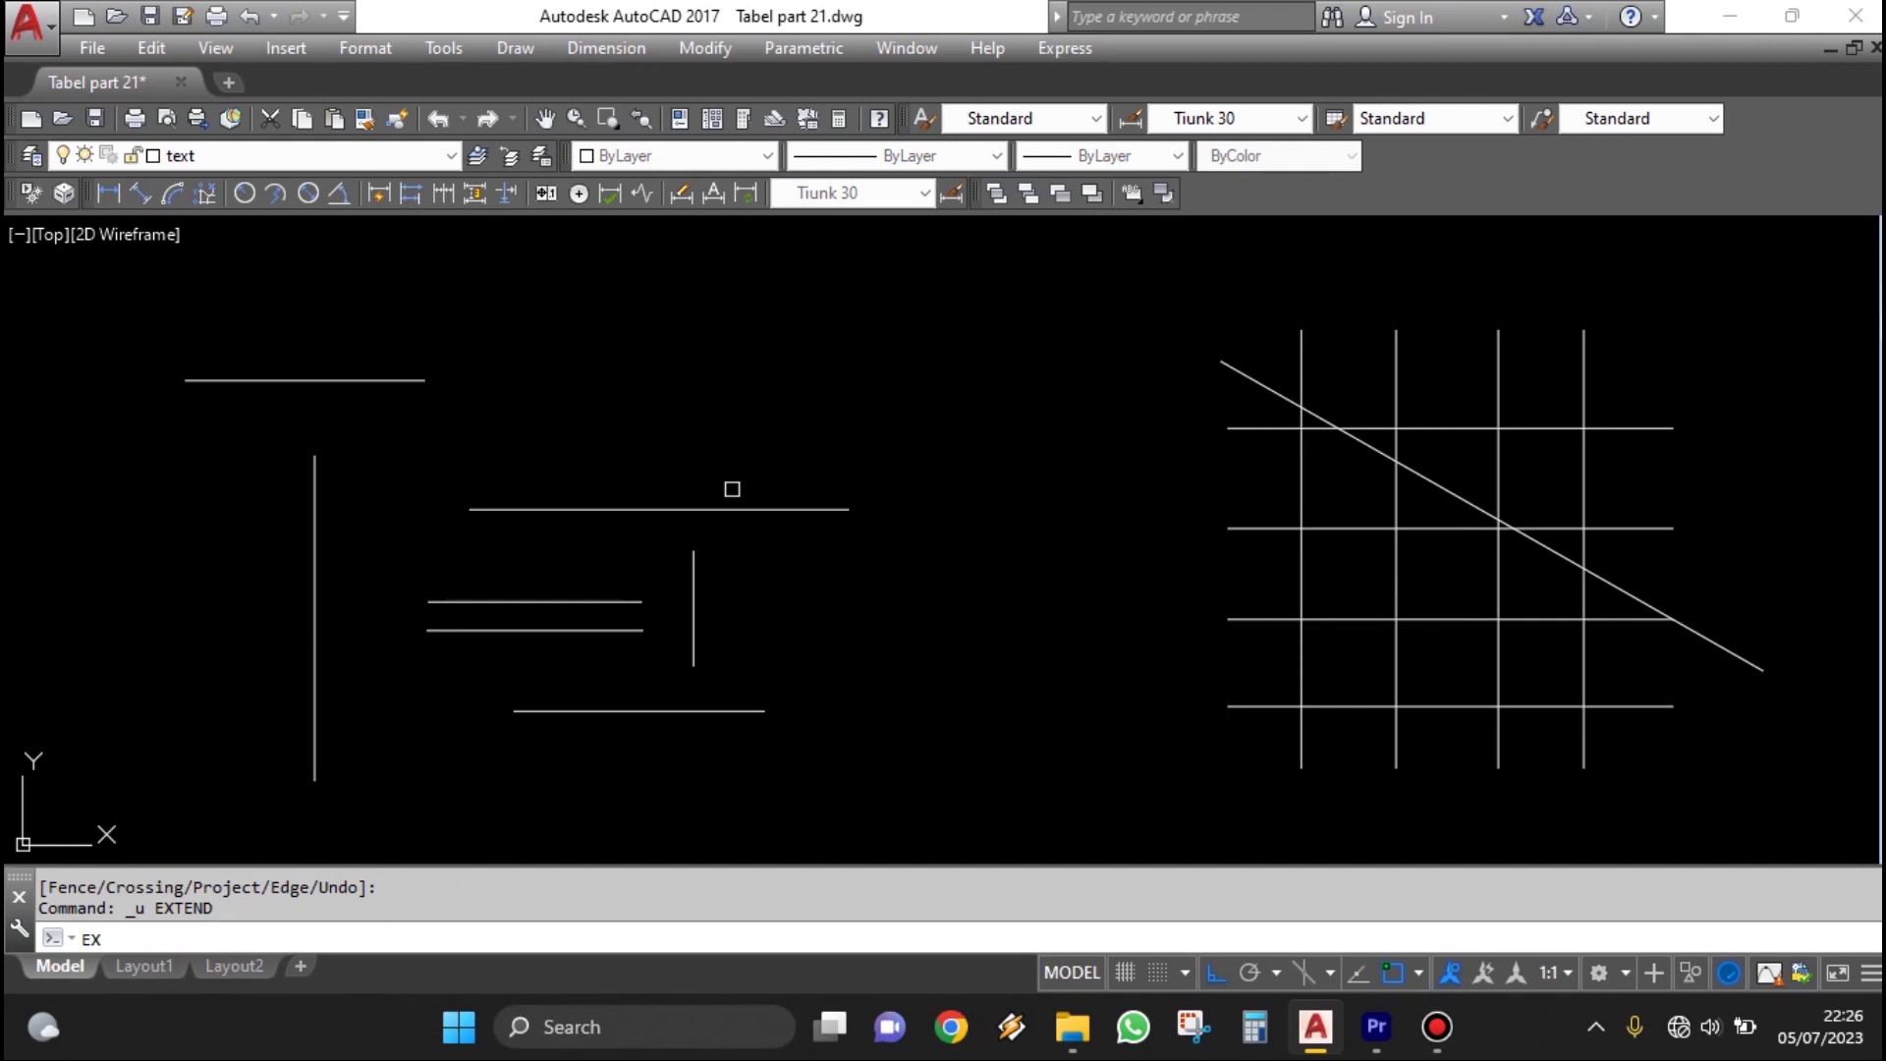
key(Return)
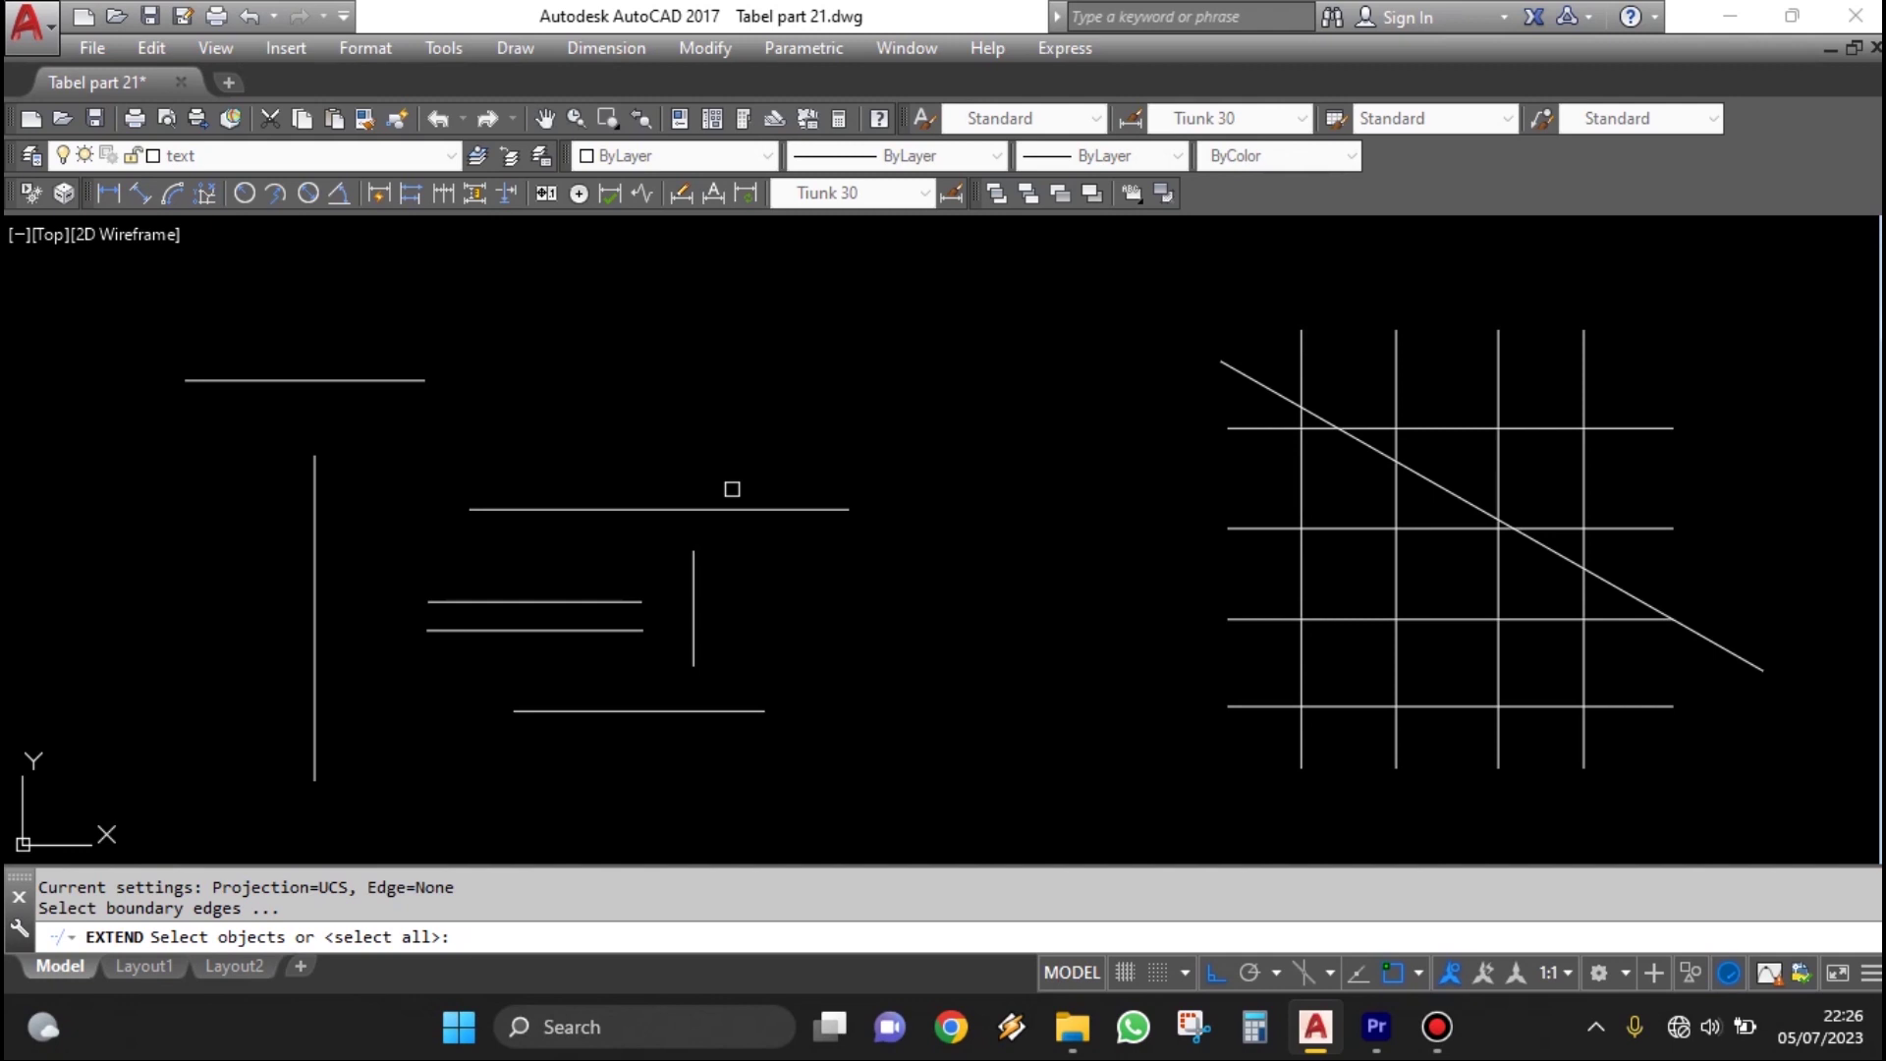
key(Return)
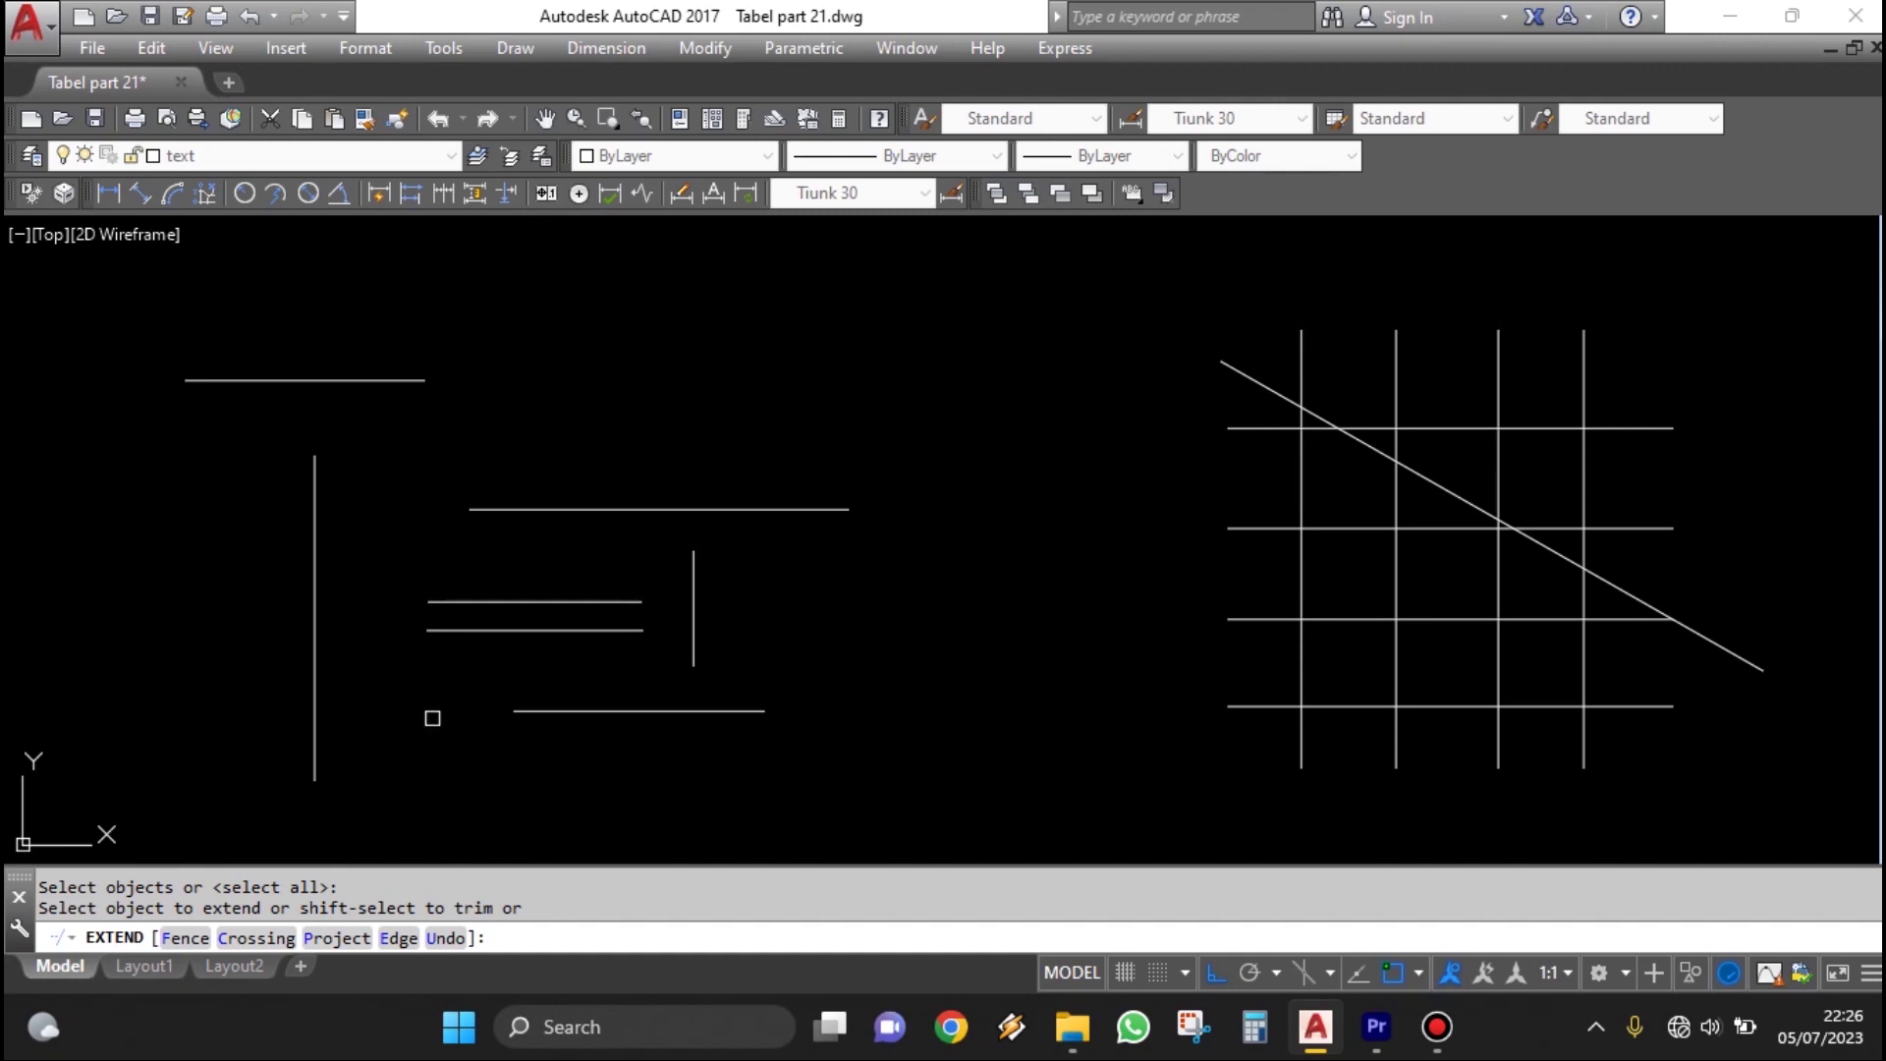
key(Return)
key(Escape)
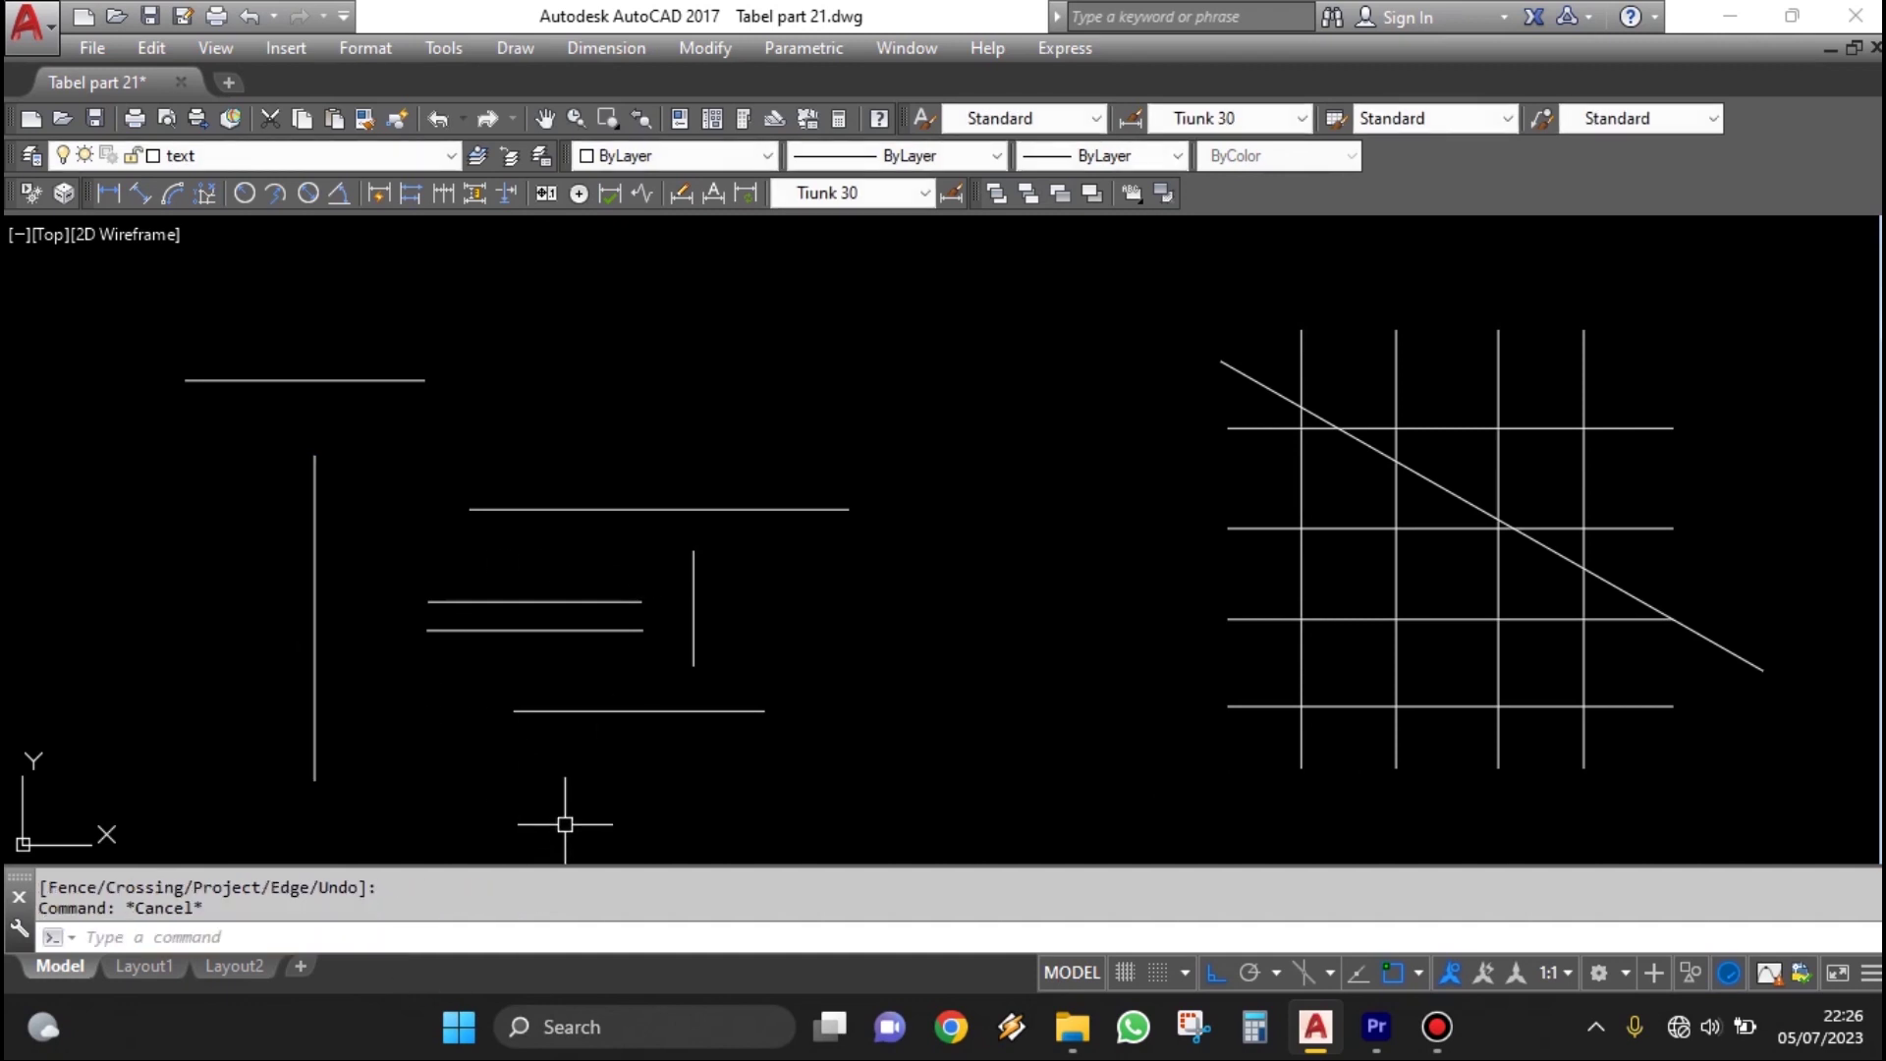
text(ex)
key(Escape)
Using all objects as boundaries, extend the tall vertical line up to the top horizontal line and the next horizontal line left to the tall vertical
text(ex)
key(Return)
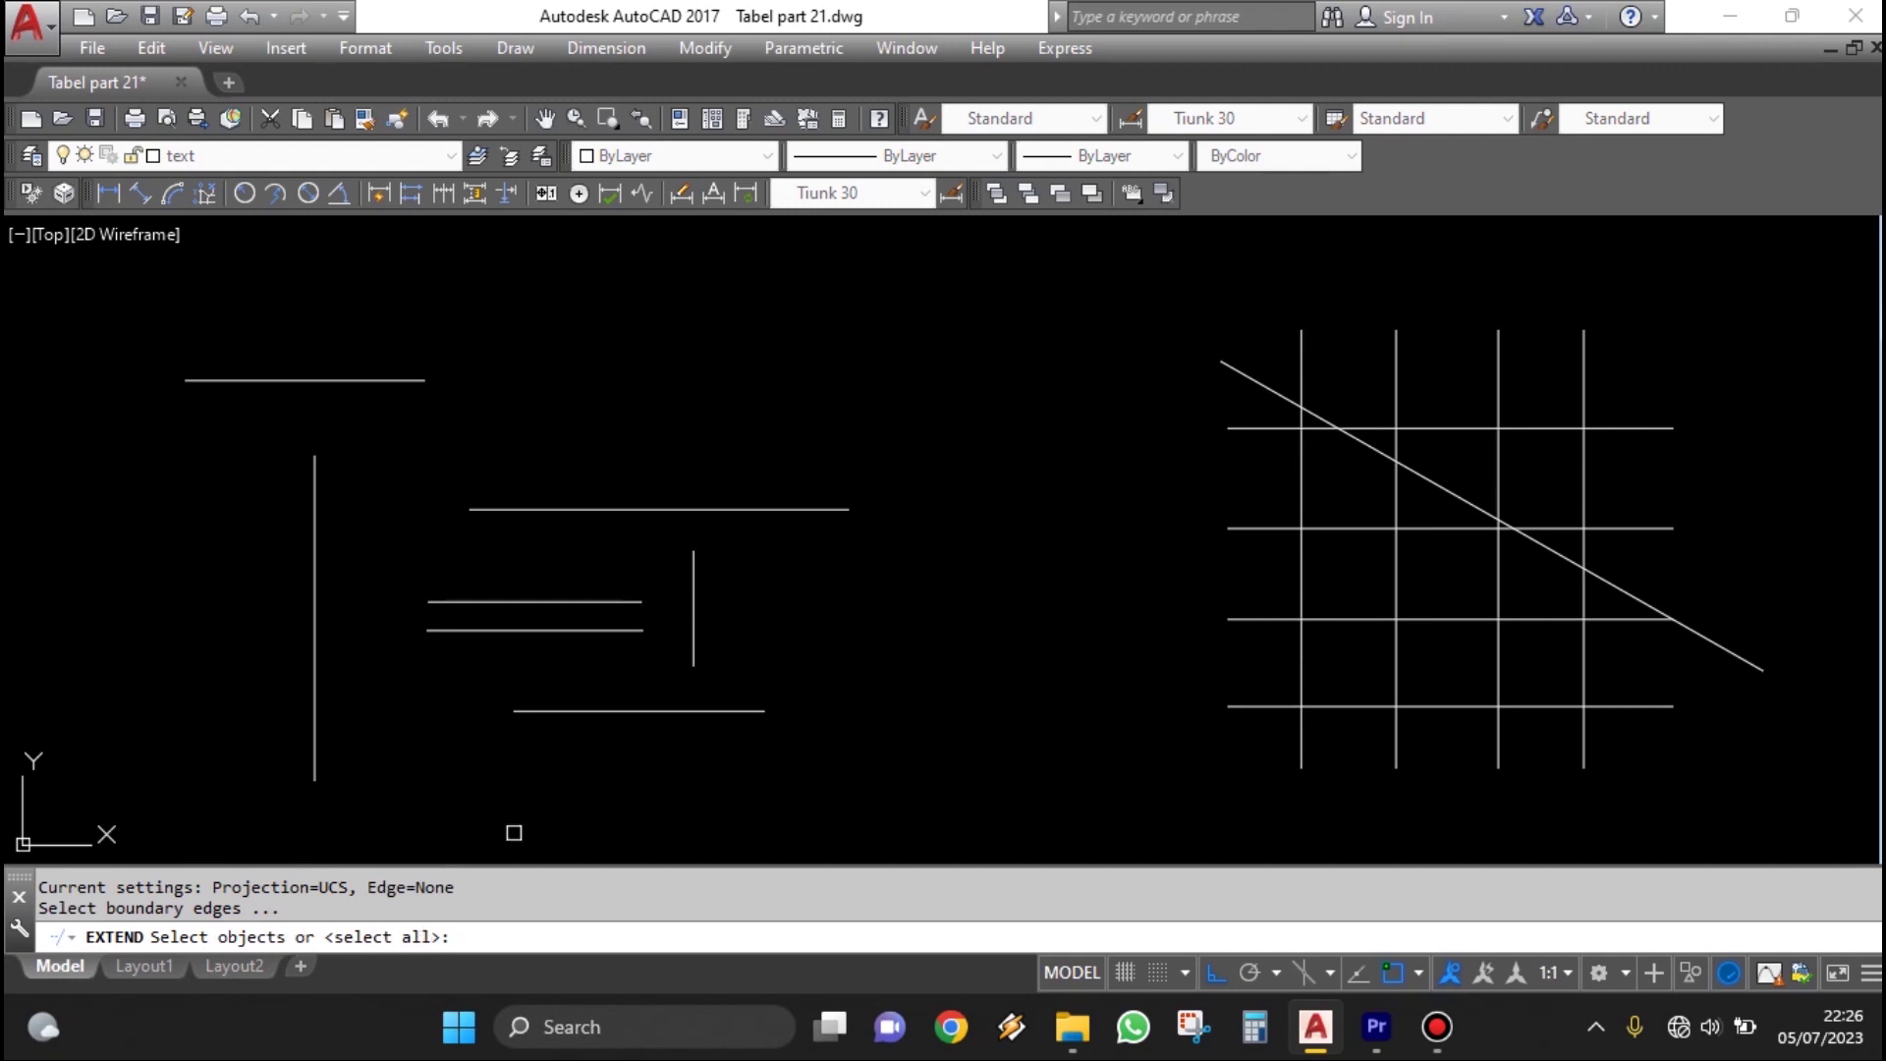
key(Return)
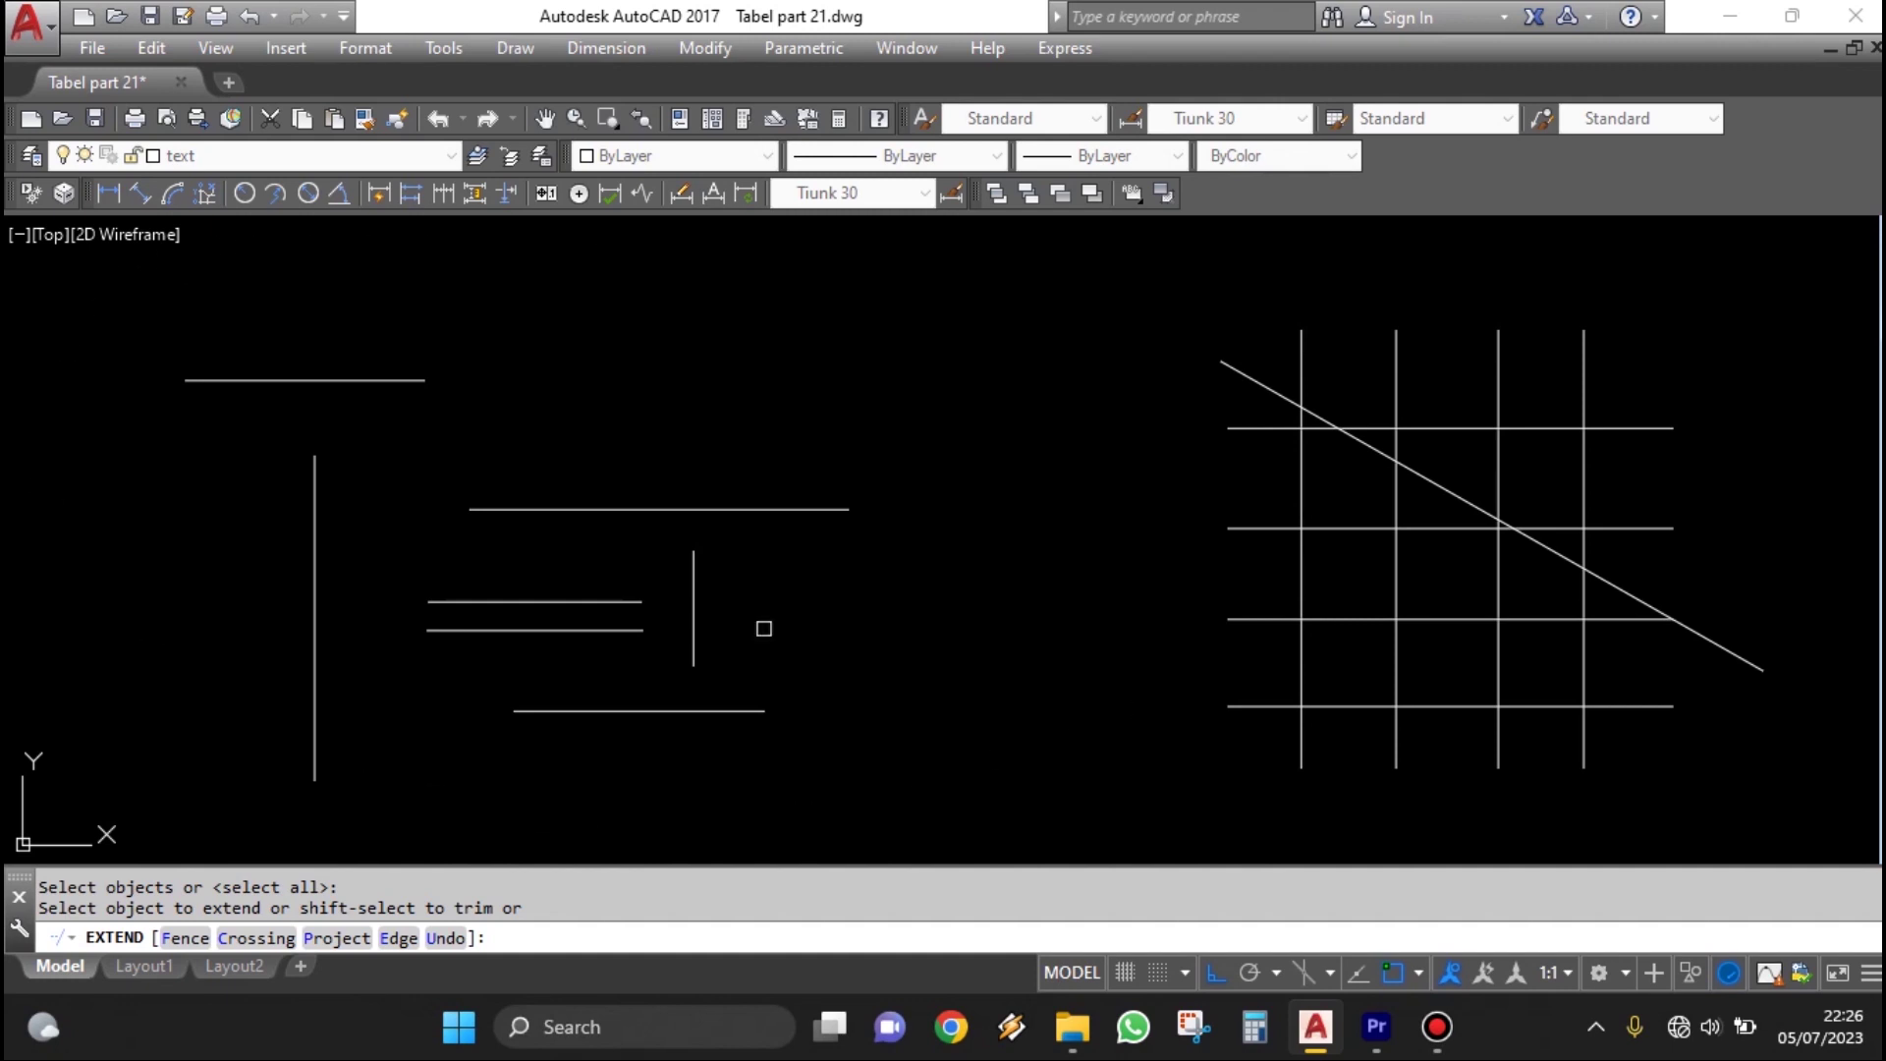
scroll(324, 442, up, 2)
scroll(539, 531, up, 2)
scroll(531, 510, down, 2)
click(531, 510)
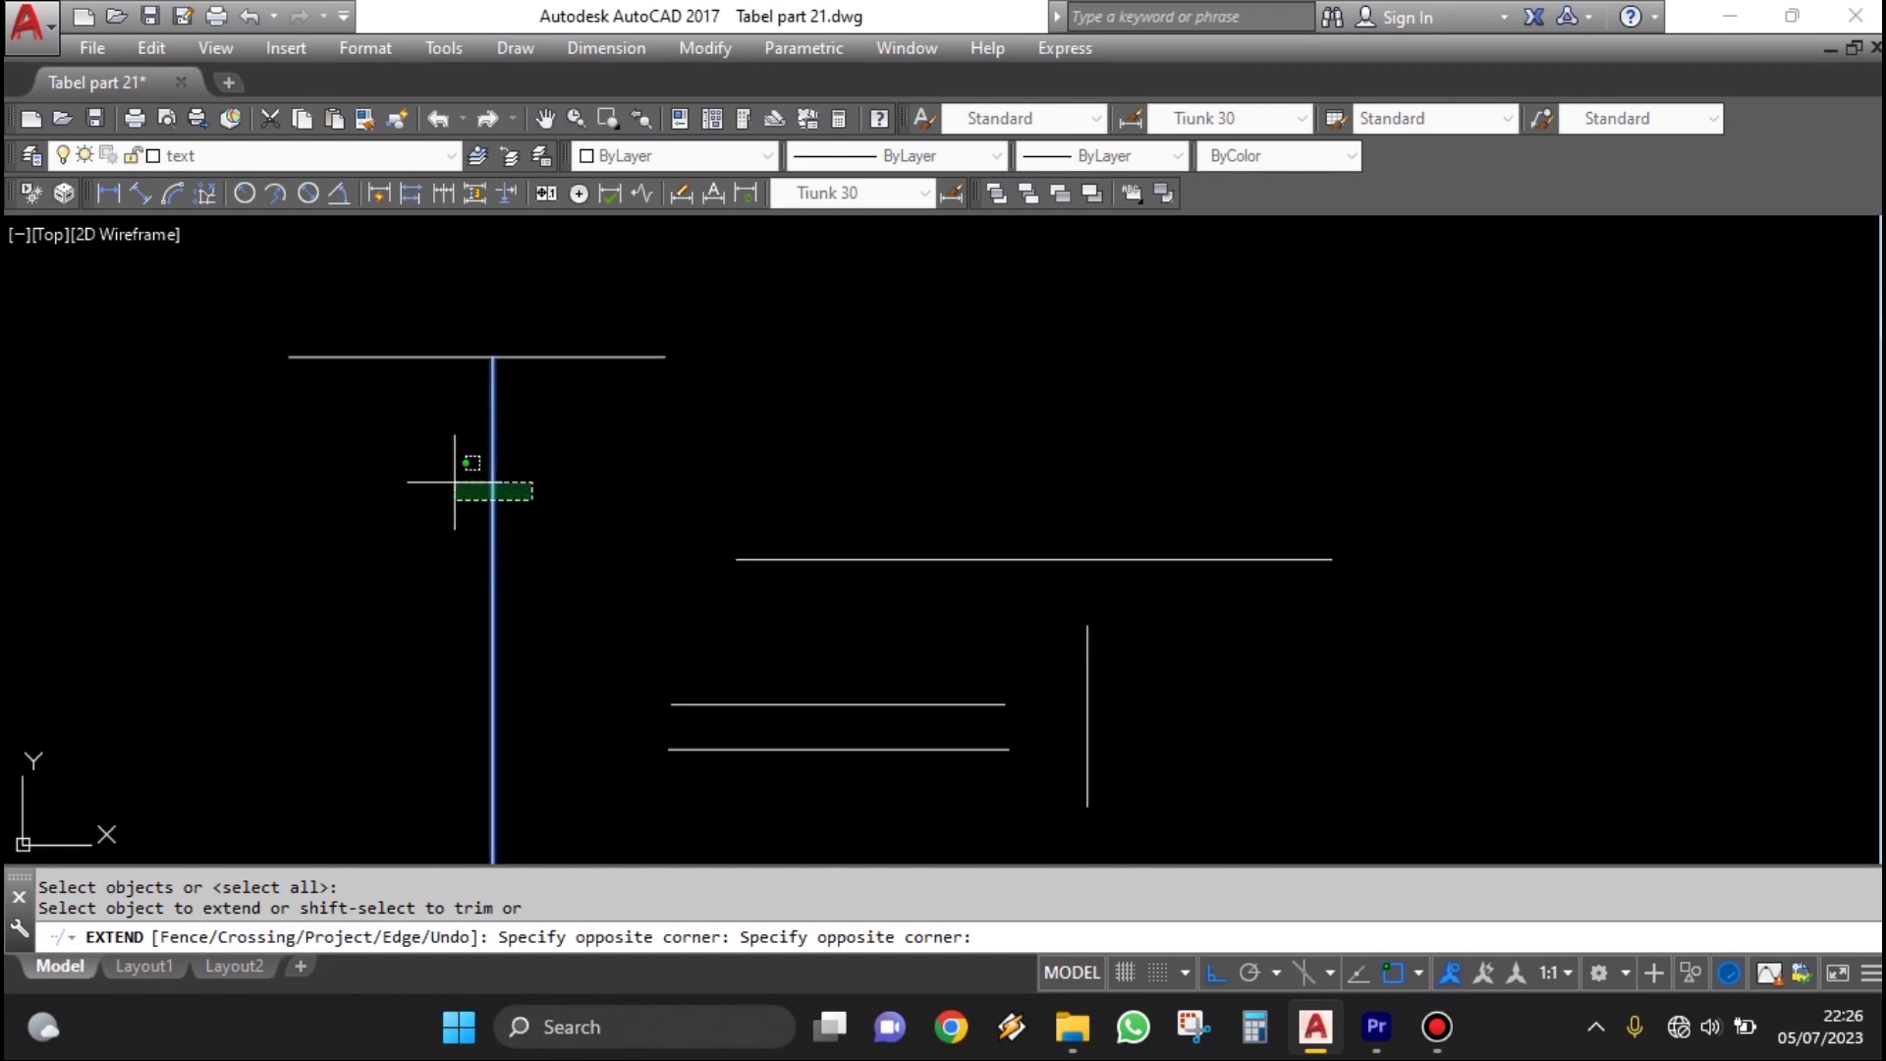
click(472, 476)
click(784, 596)
click(749, 514)
Extend the short vertical line both ways, the two middle horizontal lines to both verticals, and the bottom horizontal line left to the tall vertical
scroll(780, 595, up, 2)
scroll(1029, 447, up, 2)
click(970, 468)
scroll(851, 425, down, 3)
click(909, 550)
click(854, 638)
click(799, 602)
click(747, 515)
click(550, 491)
click(480, 660)
click(652, 758)
scroll(575, 650, down, 2)
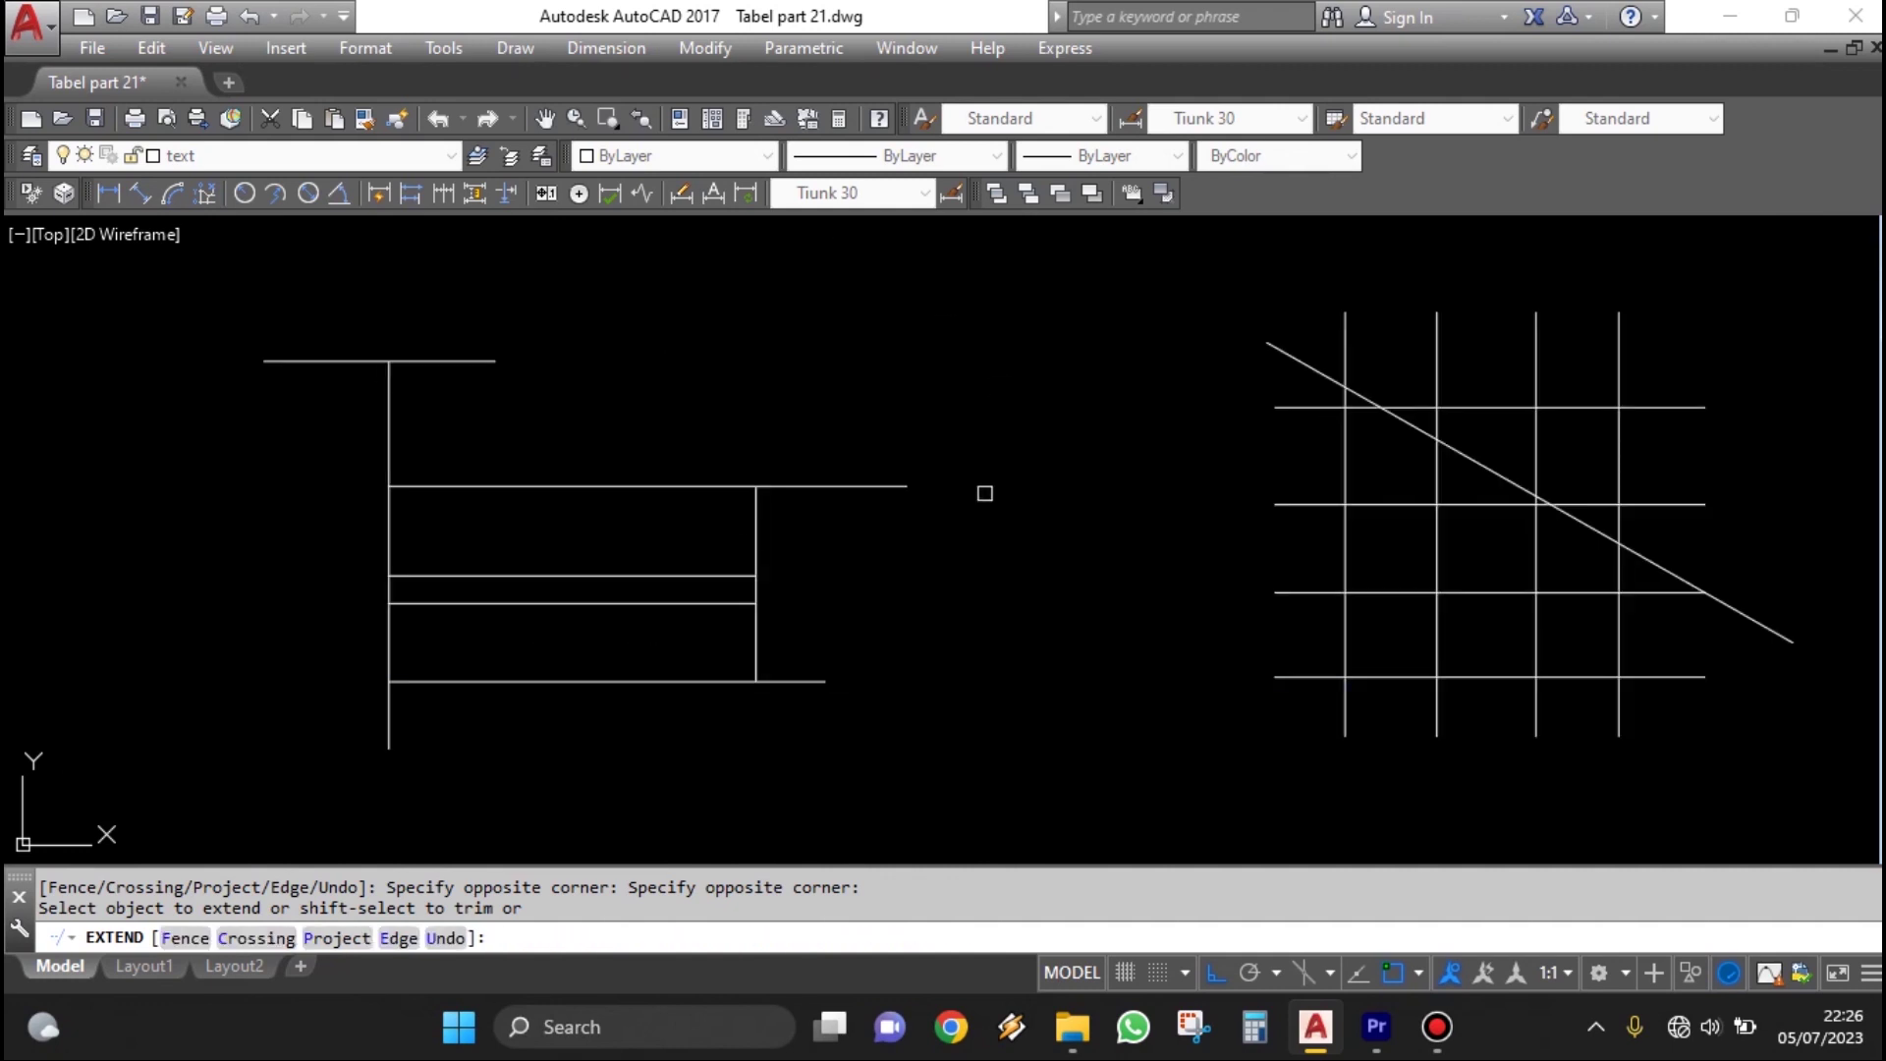
Extend the right ends of the bottom, upper and topmost horizontal lines to the nearest lines of the grid with the diagonal
click(870, 732)
click(808, 573)
click(893, 577)
click(855, 371)
click(547, 435)
click(500, 376)
click(560, 282)
click(475, 408)
key(Escape)
middle_drag(1215, 573, 743, 567)
middle_drag(1317, 579, 1174, 572)
text(TR)
key(Return)
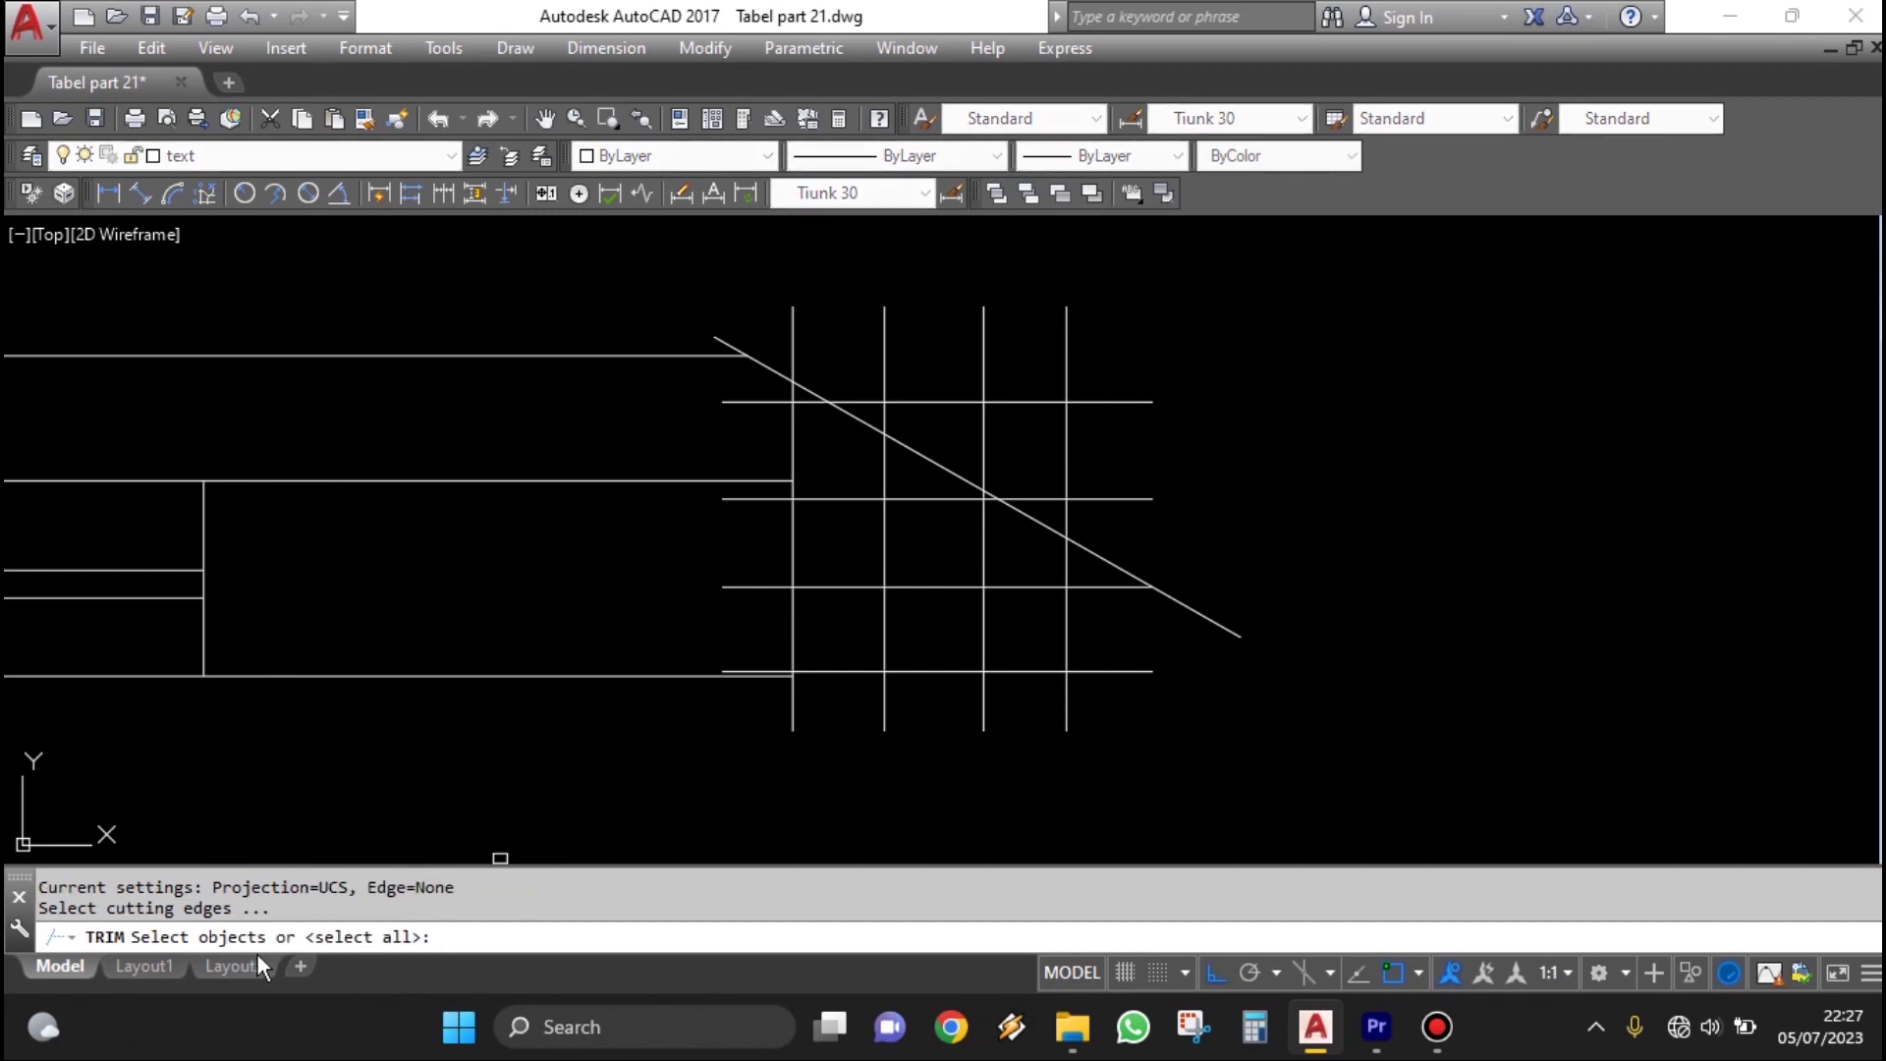
key(Escape)
key(Escape)
Using all objects as cutting edges, trim the second vertical grid line between the two lowest horizontals and between the diagonal and second horizontal
text(TR)
key(Return)
key(Return)
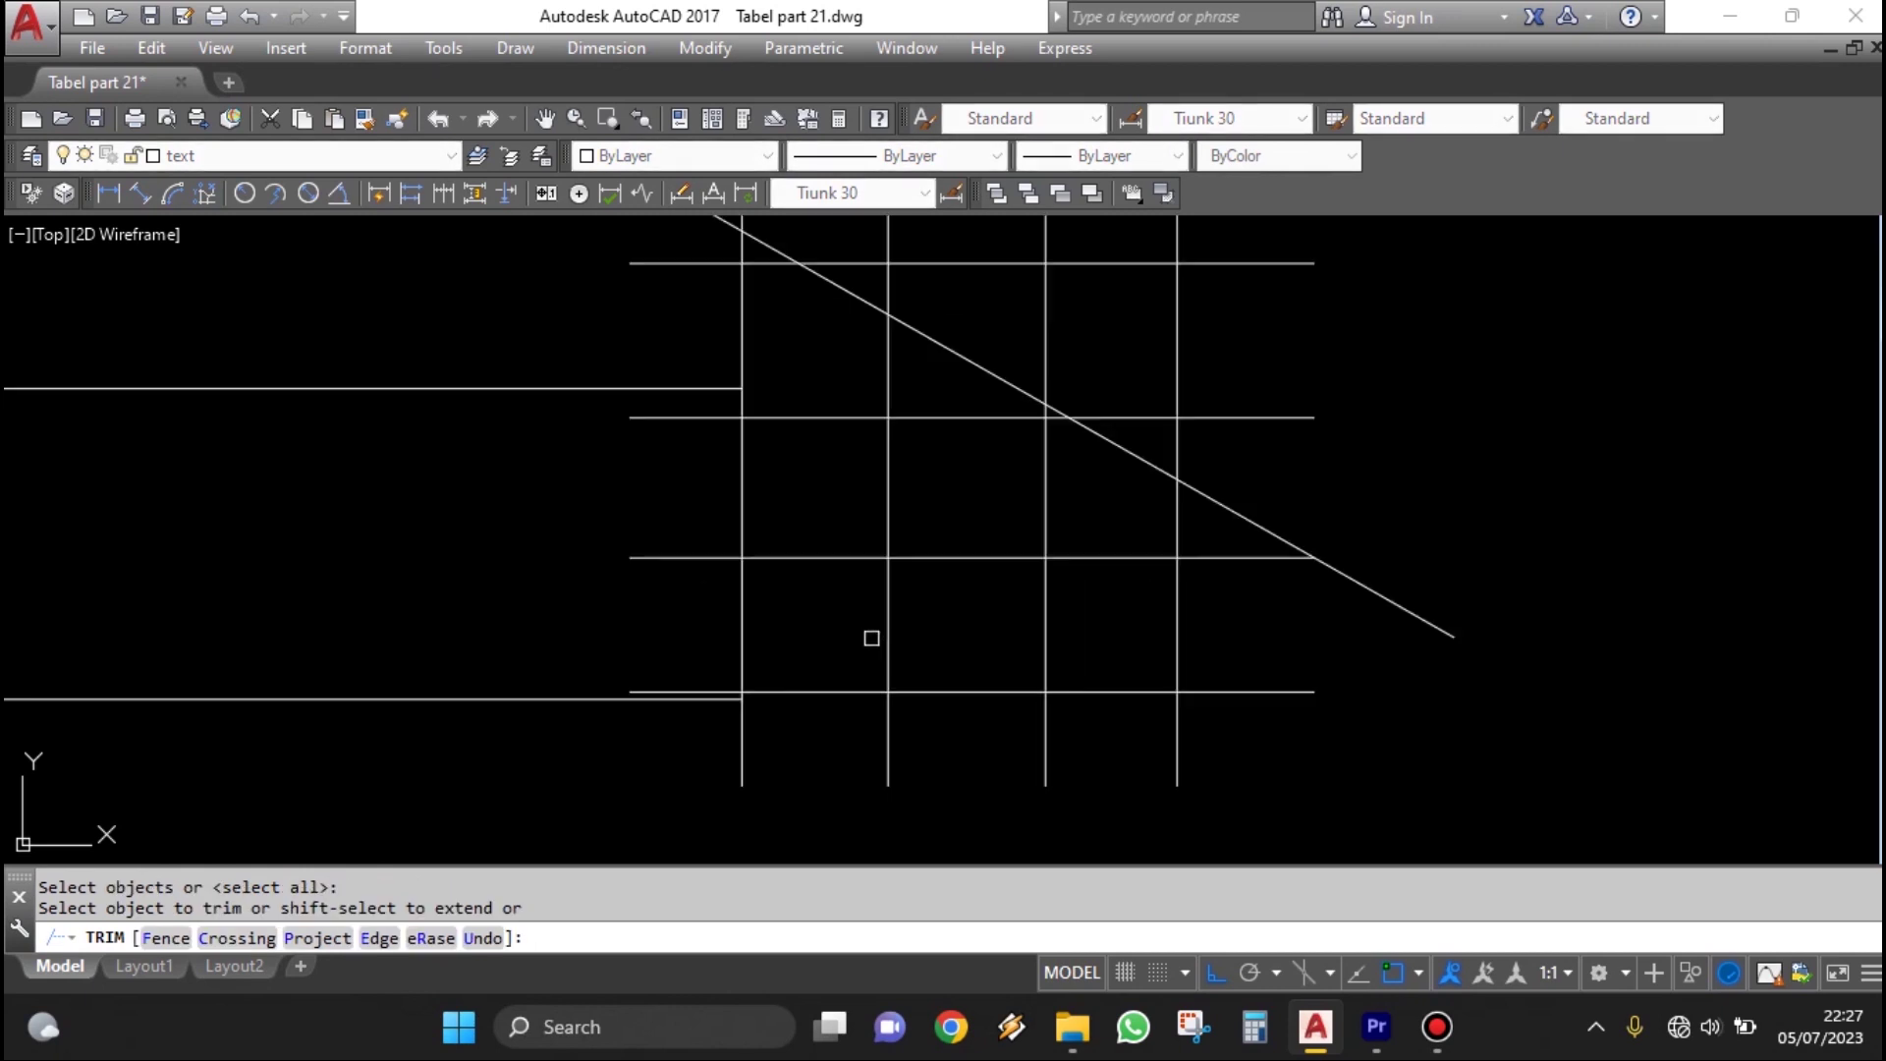
scroll(932, 572, up, 4)
click(919, 635)
click(833, 574)
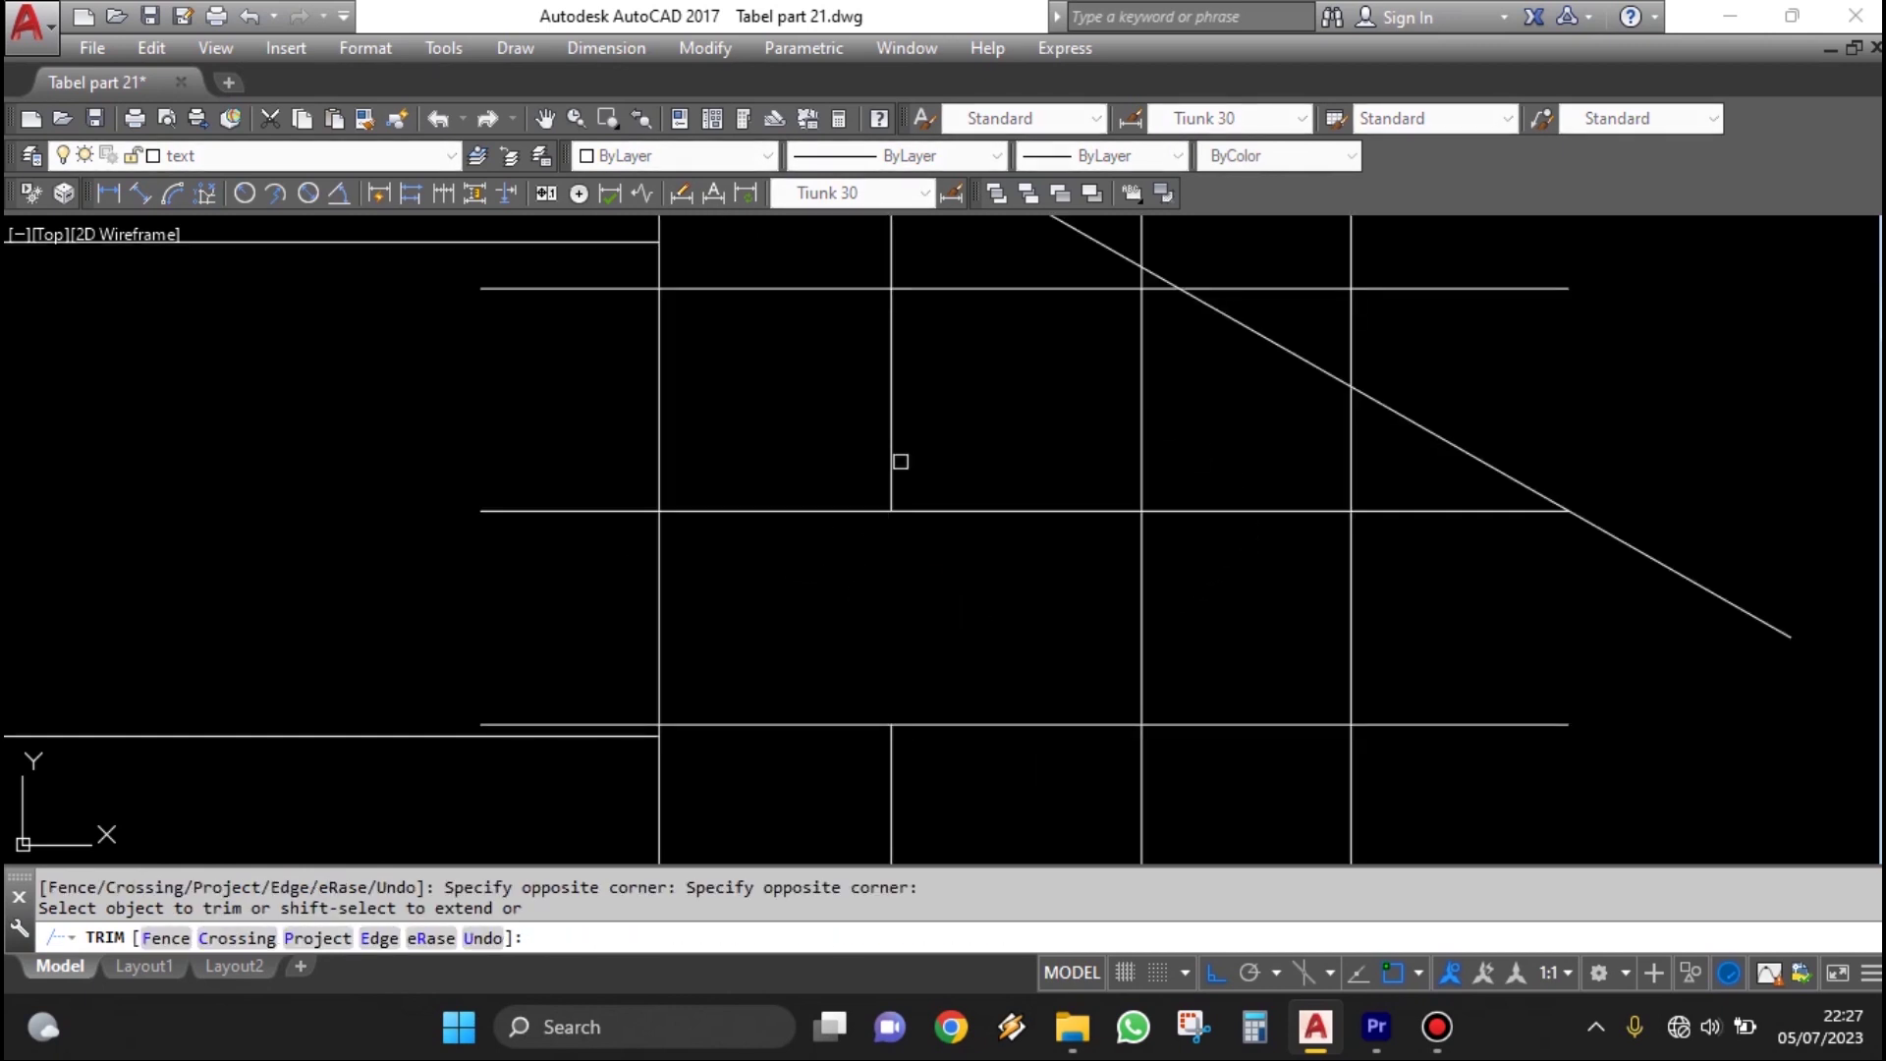
scroll(914, 477, down, 3)
click(874, 361)
scroll(876, 358, up, 4)
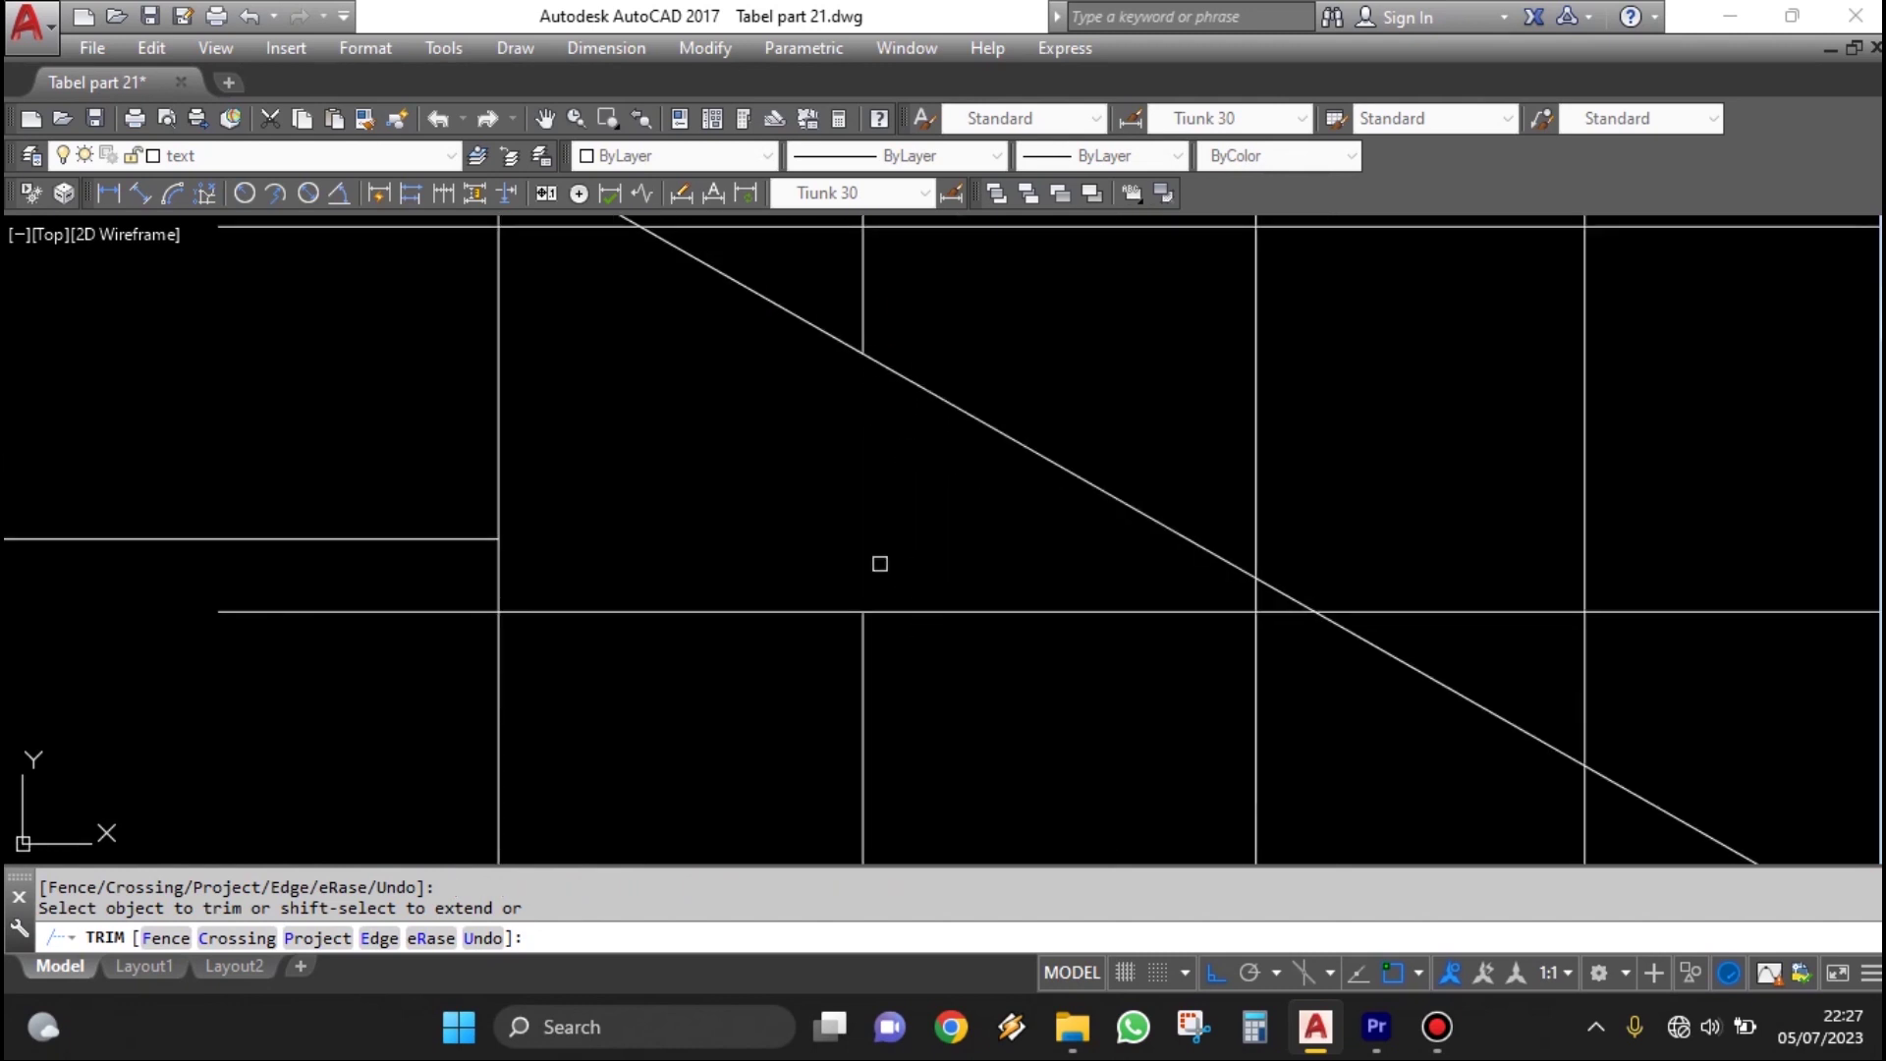
Trim the fourth vertical grid line between the two uppermost horizontal grid lines
scroll(977, 560, down, 2)
middle_drag(977, 559, 1067, 607)
scroll(1139, 590, up, 2)
click(1221, 573)
click(994, 425)
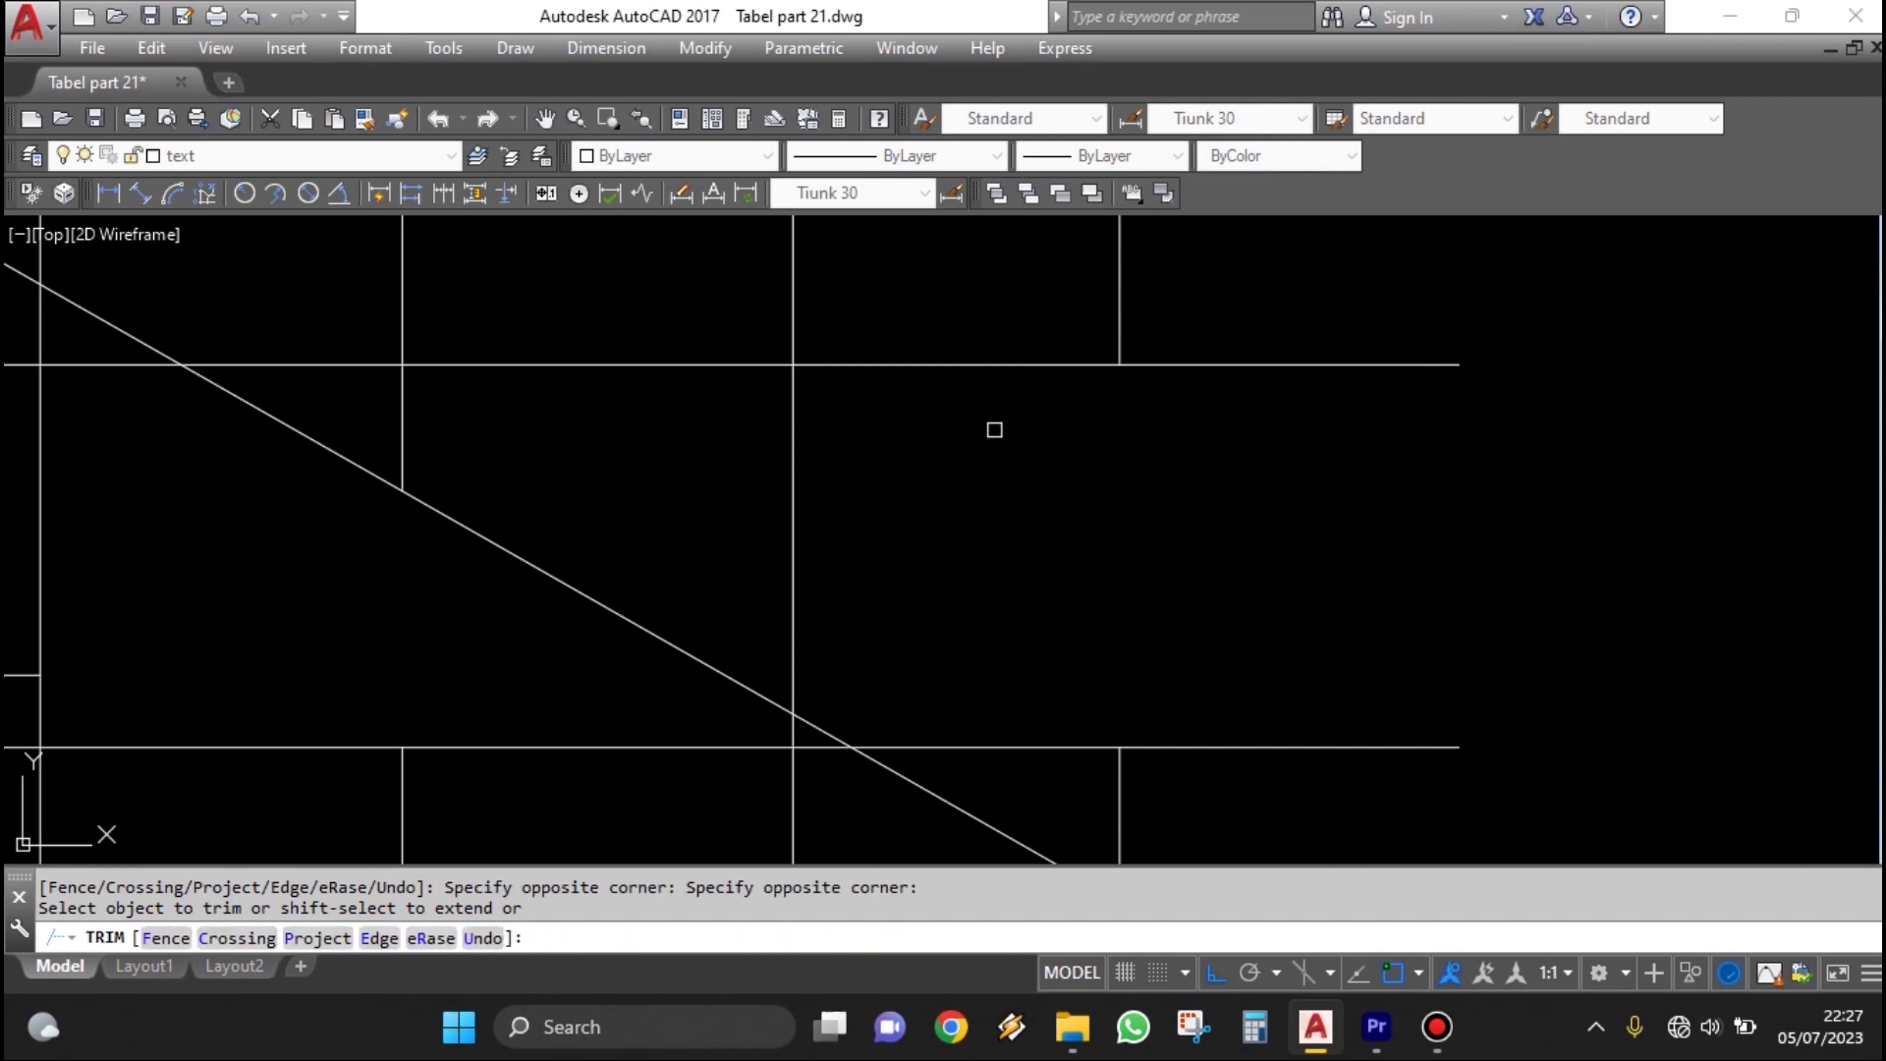
Trim the two lowest horizontal grid lines between the third and fourth vertical lines
scroll(930, 451, down, 3)
scroll(930, 451, up, 2)
middle_drag(930, 451, 1023, 252)
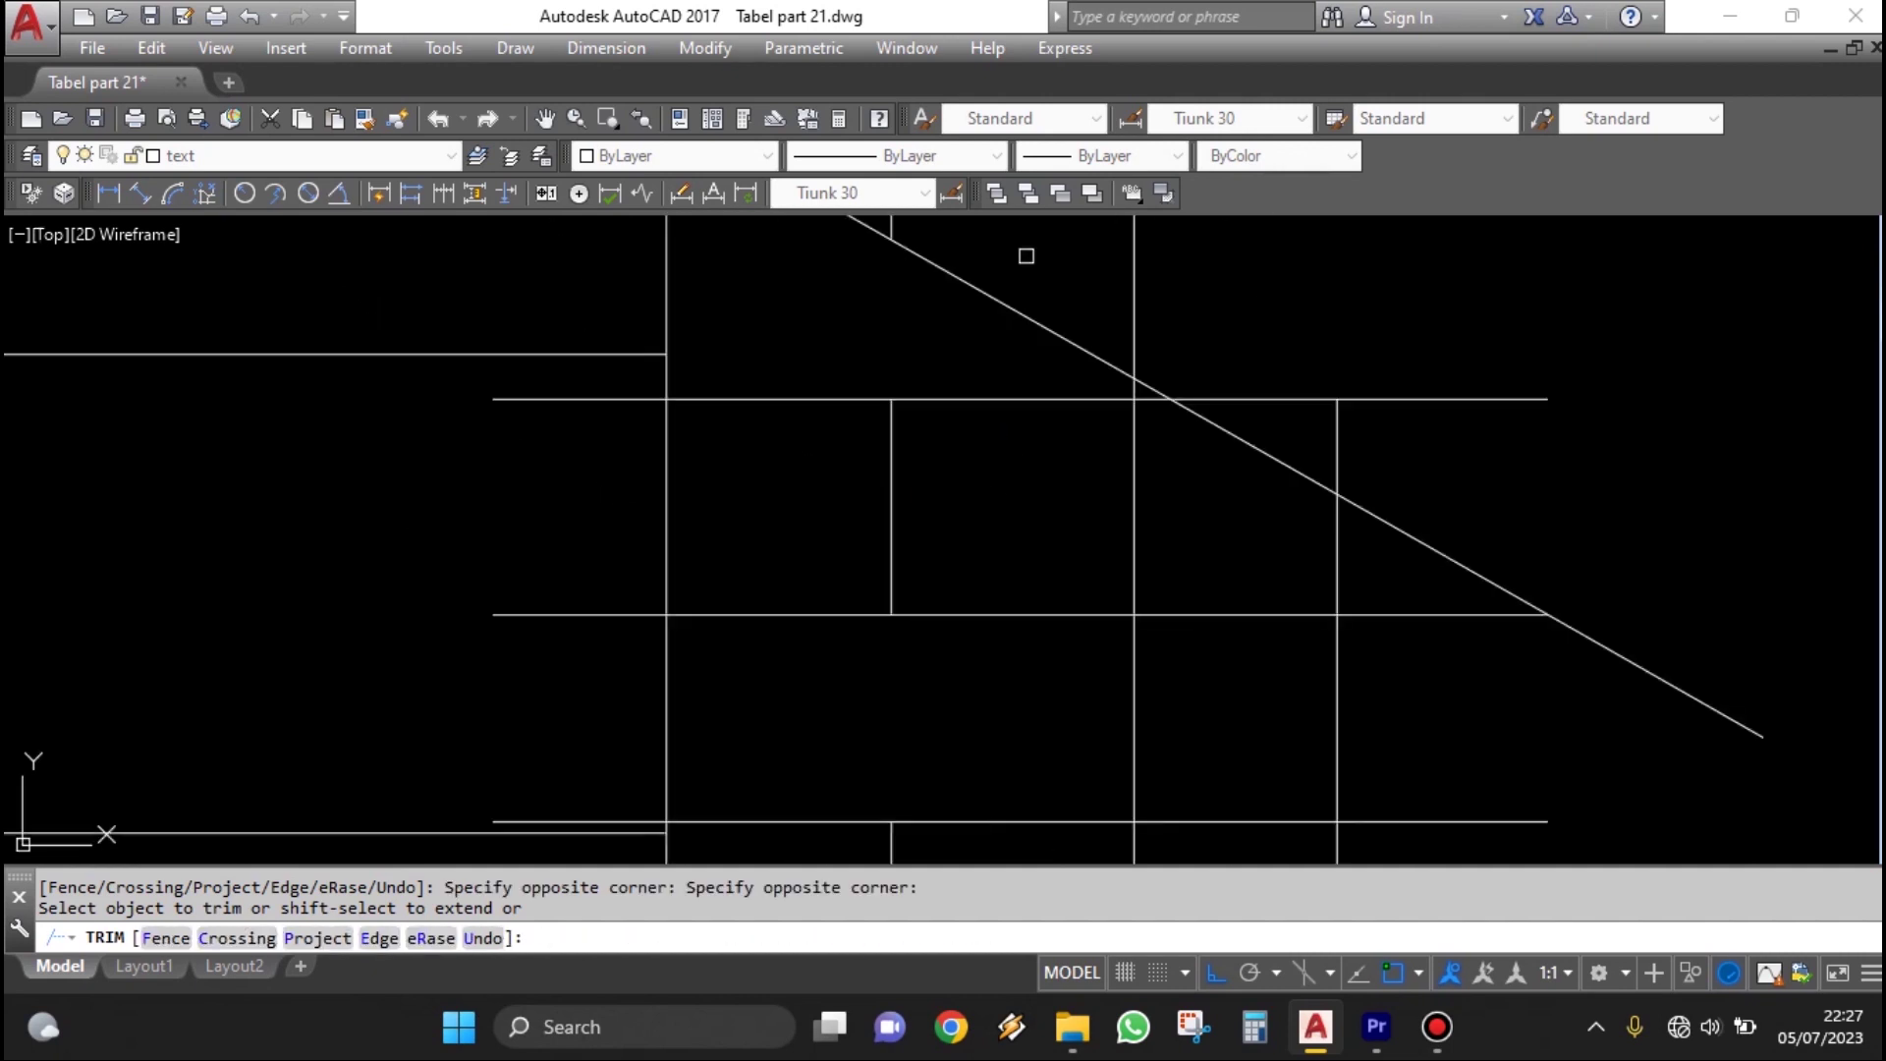
click(1264, 675)
click(1244, 602)
scroll(1244, 603, down, 2)
scroll(1141, 442, up, 3)
middle_drag(1031, 399, 986, 519)
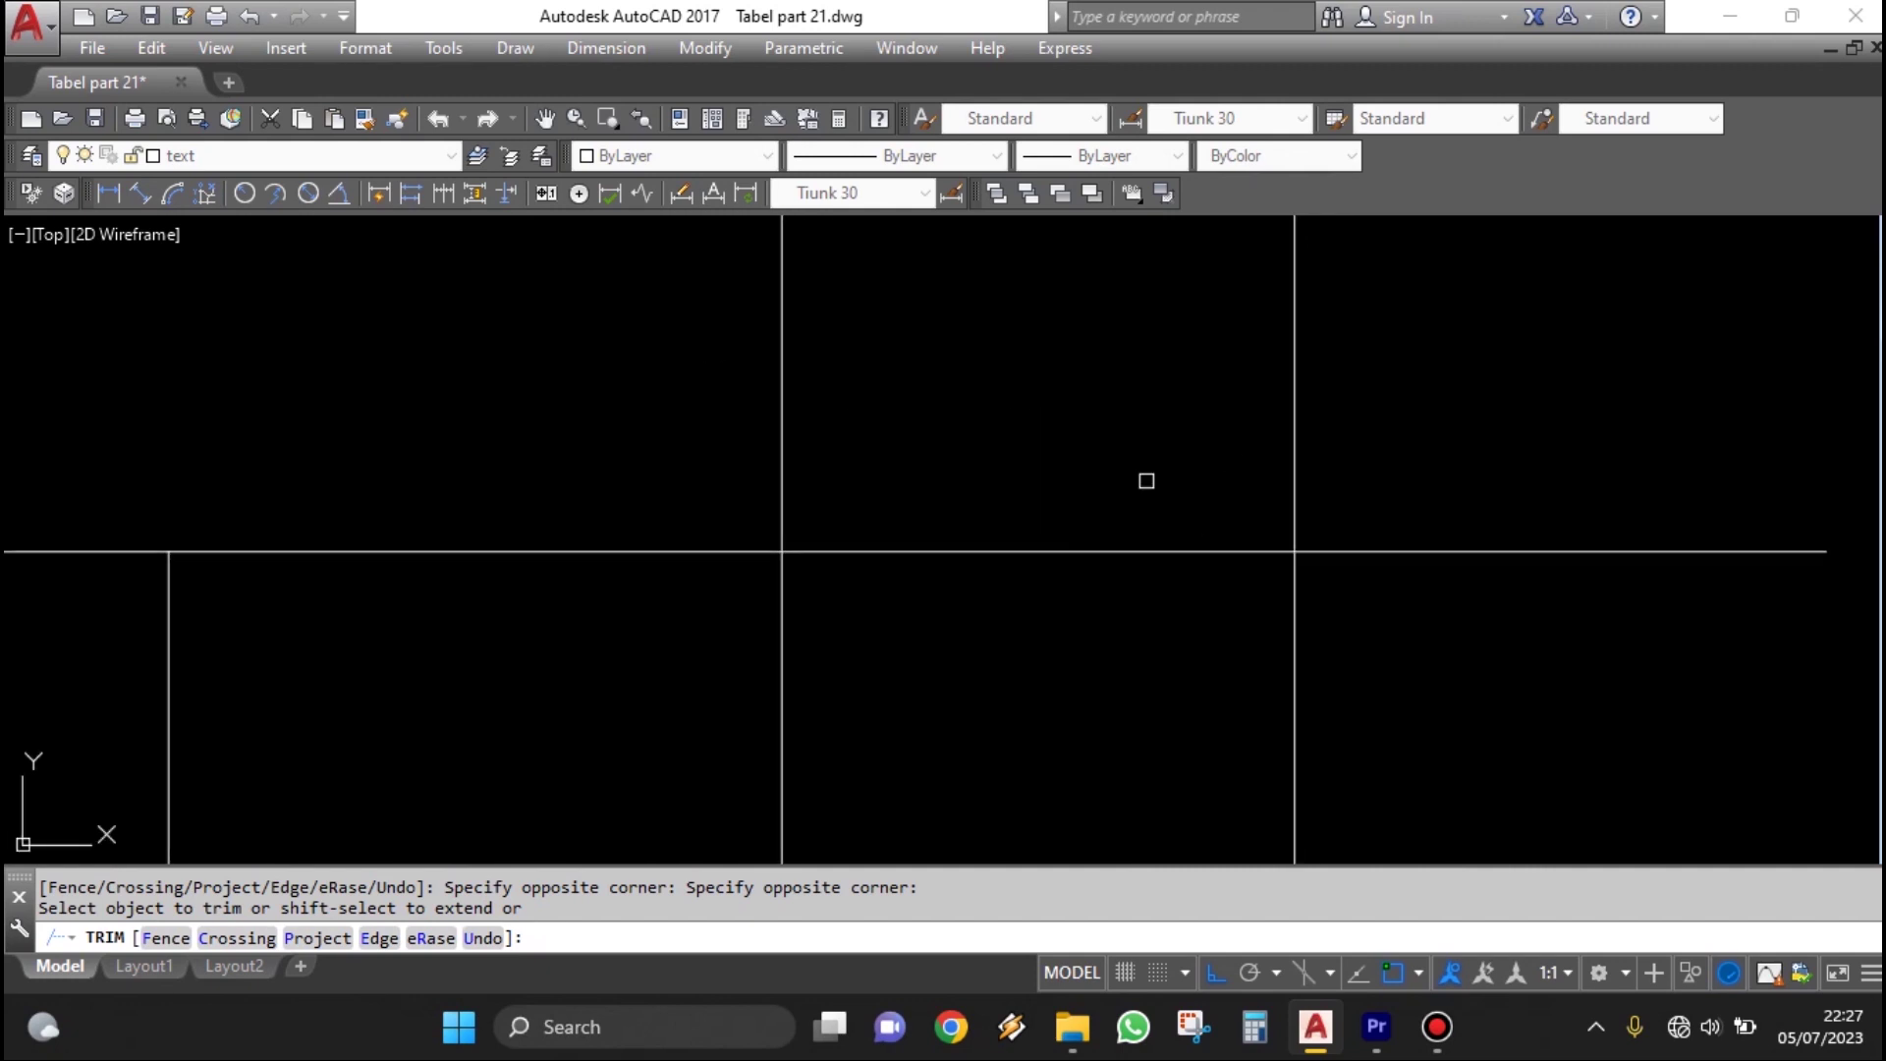
scroll(854, 599, down, 2)
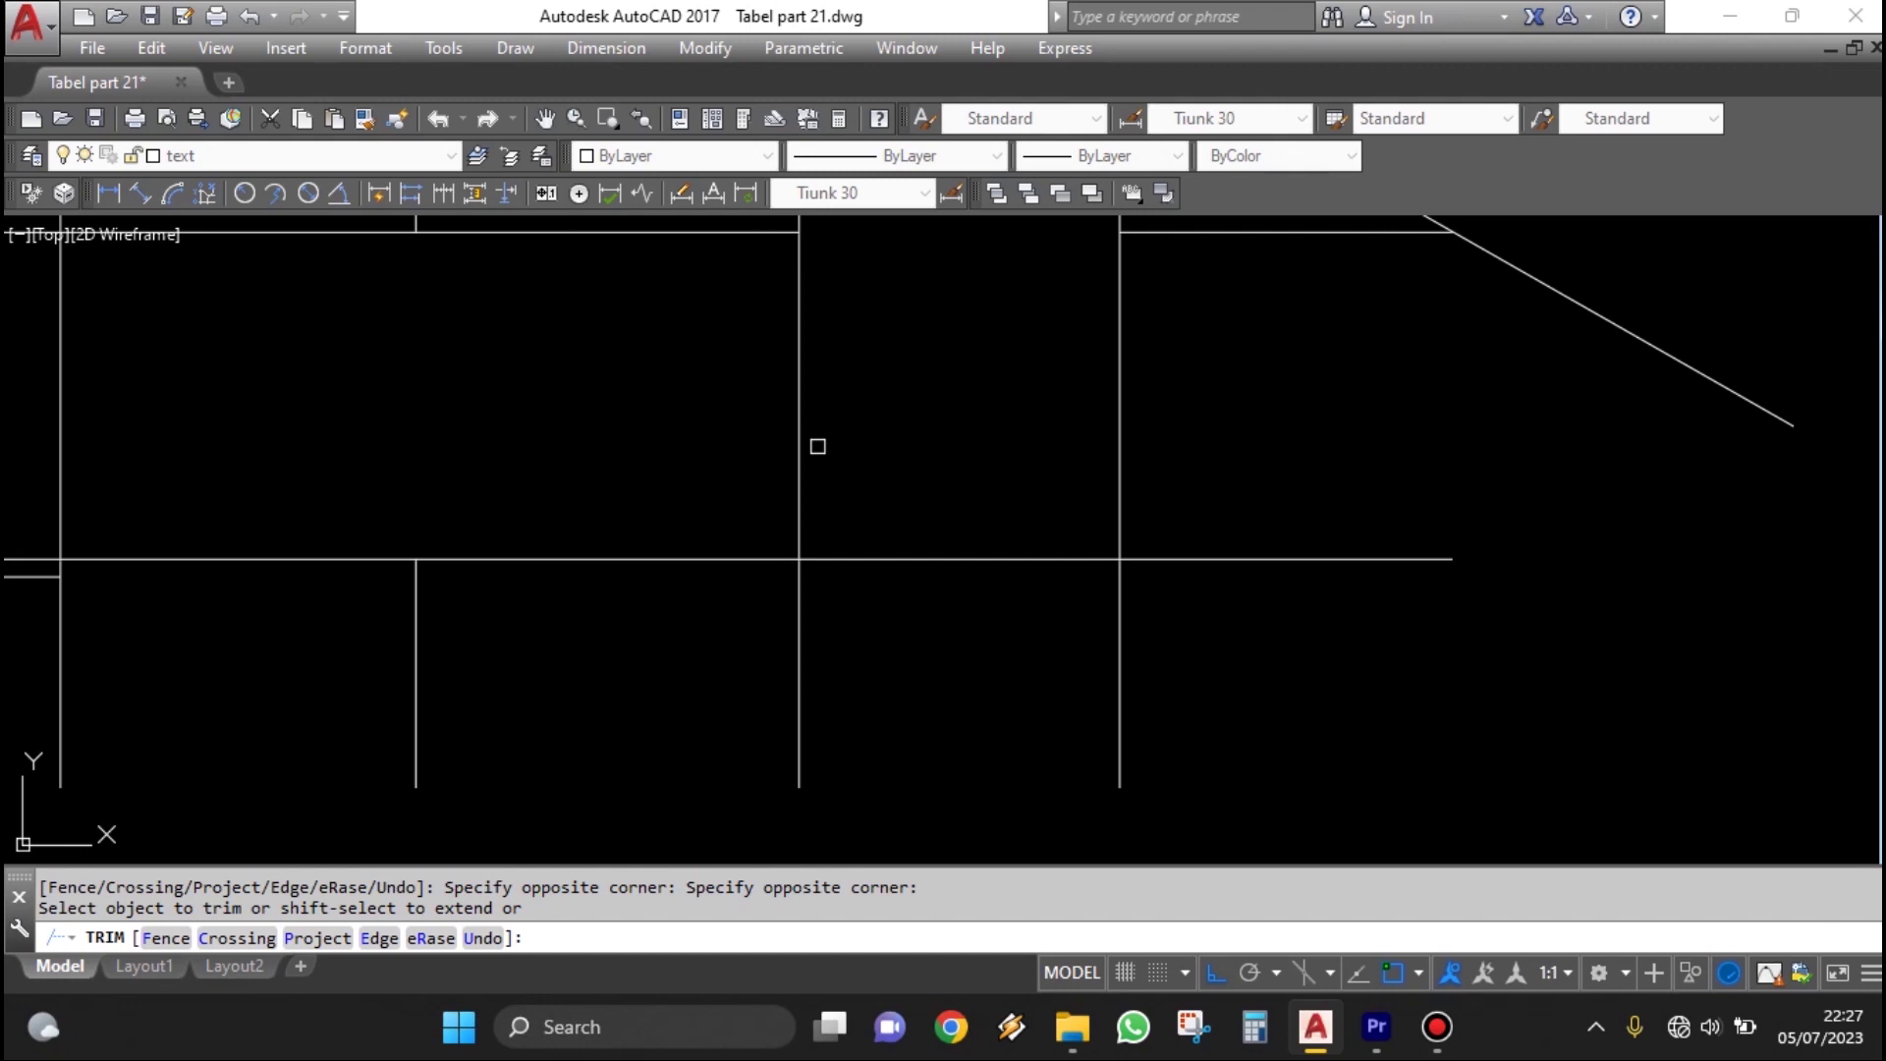
scroll(1030, 651, down, 3)
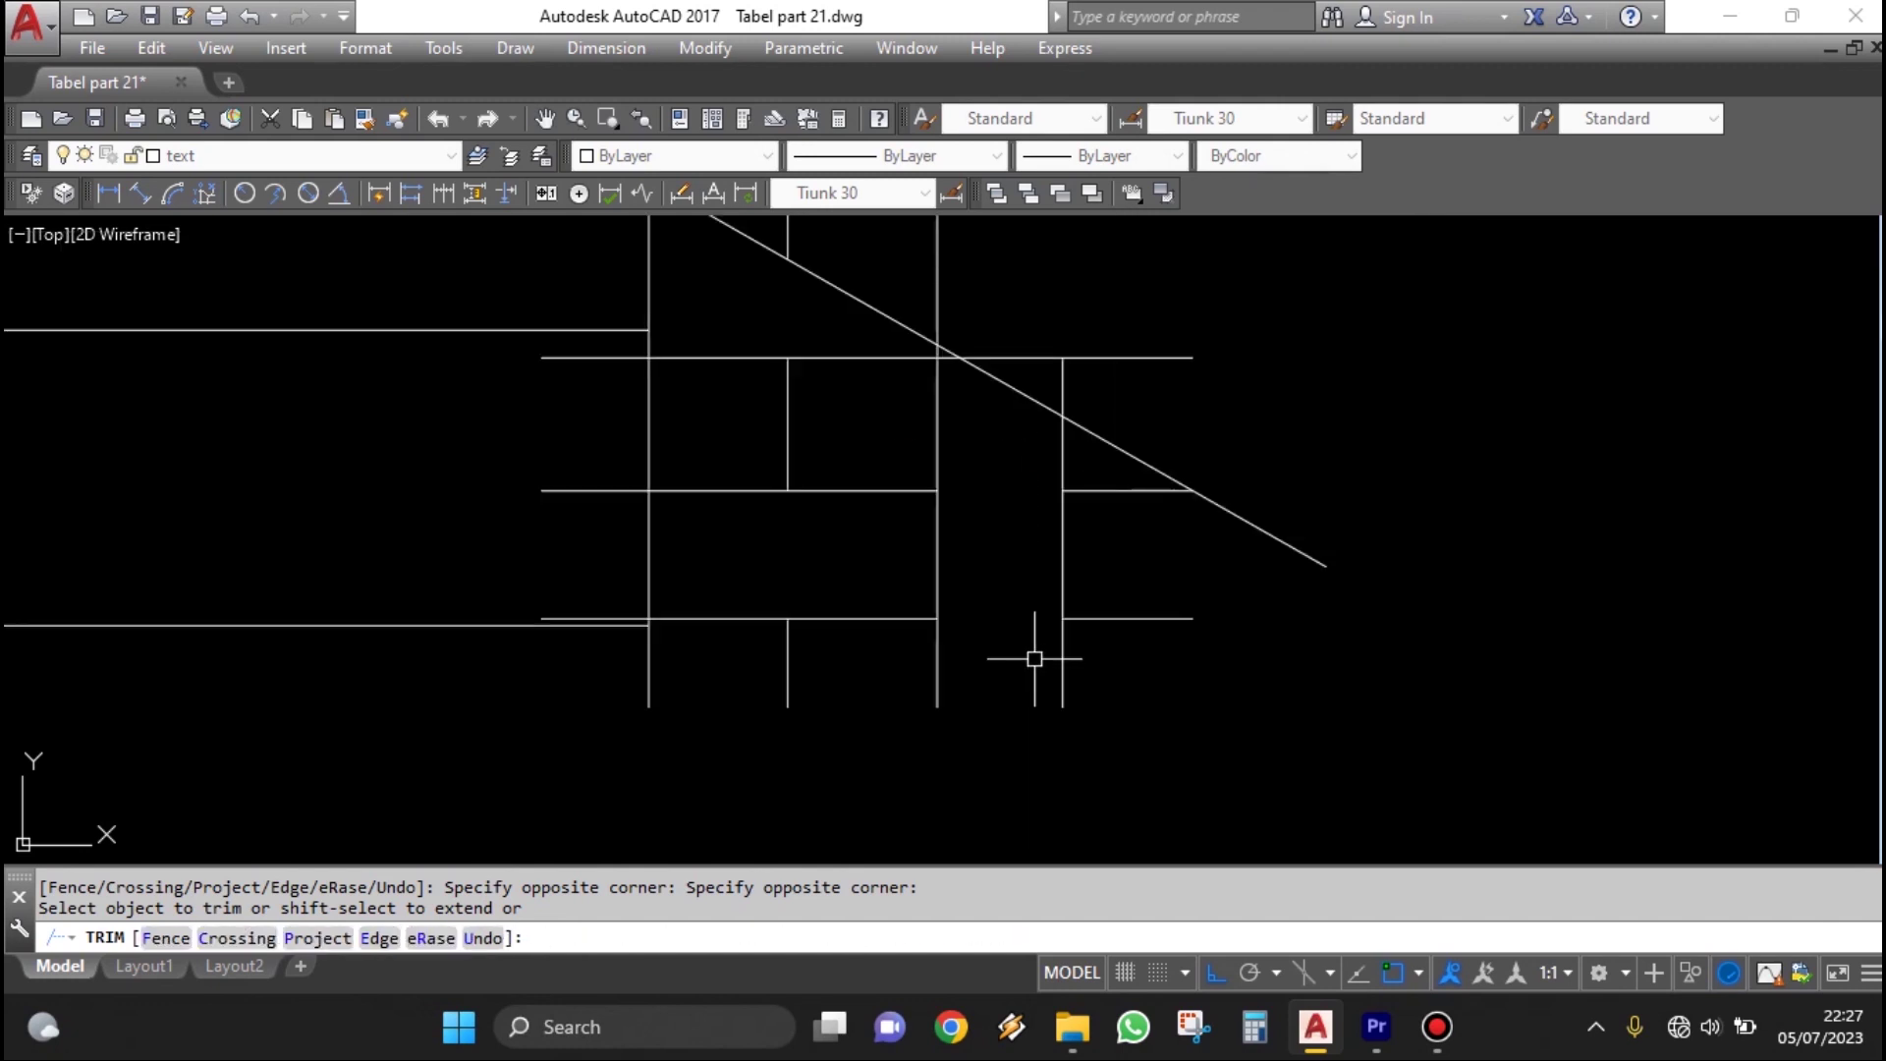
key(Return)
Erase all the practice lines, including the grid and its diagonal, with one crossing selection
scroll(1027, 648, down, 2)
scroll(1021, 655, up, 2)
middle_drag(1022, 654, 1203, 697)
text(e)
key(Return)
click(1358, 727)
click(393, 401)
key(Return)
Examine the TRIM, EXTRIM and EXTEND entries in the command table's MODIFY column
scroll(809, 484, up, 8)
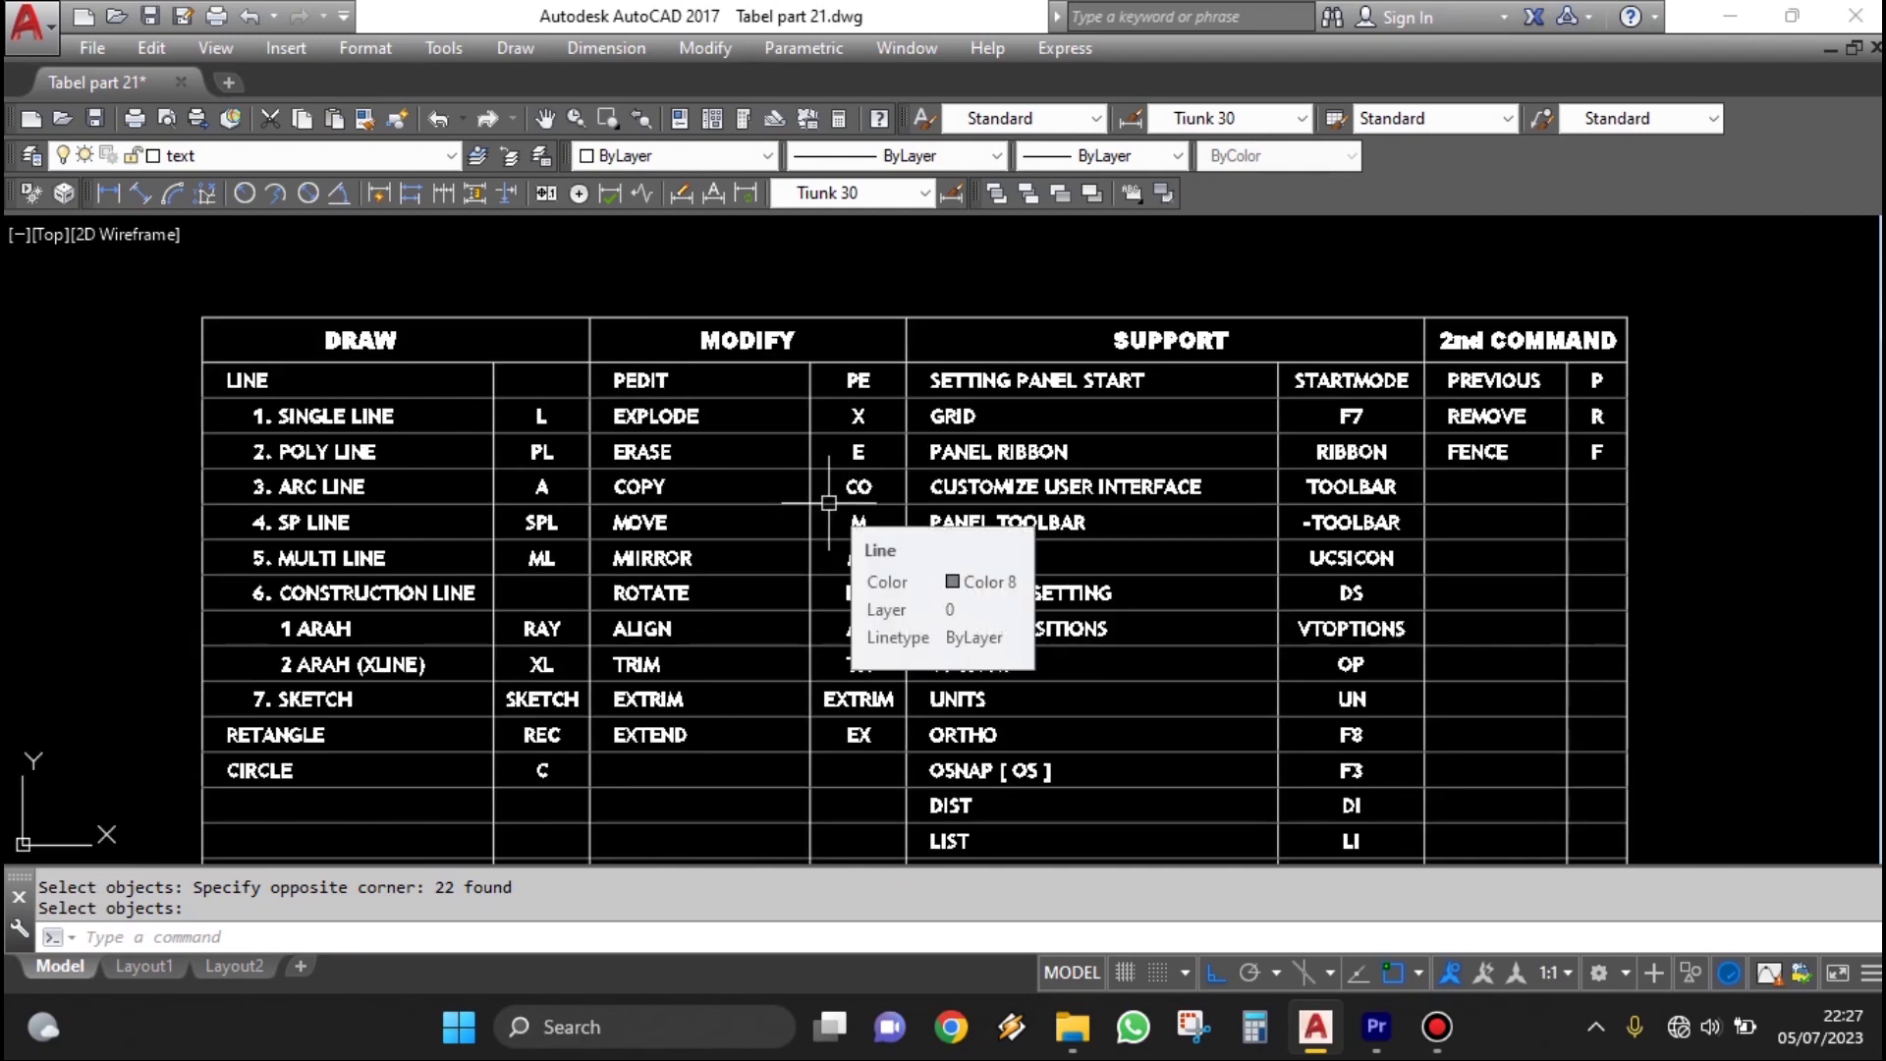
scroll(712, 727, up, 4)
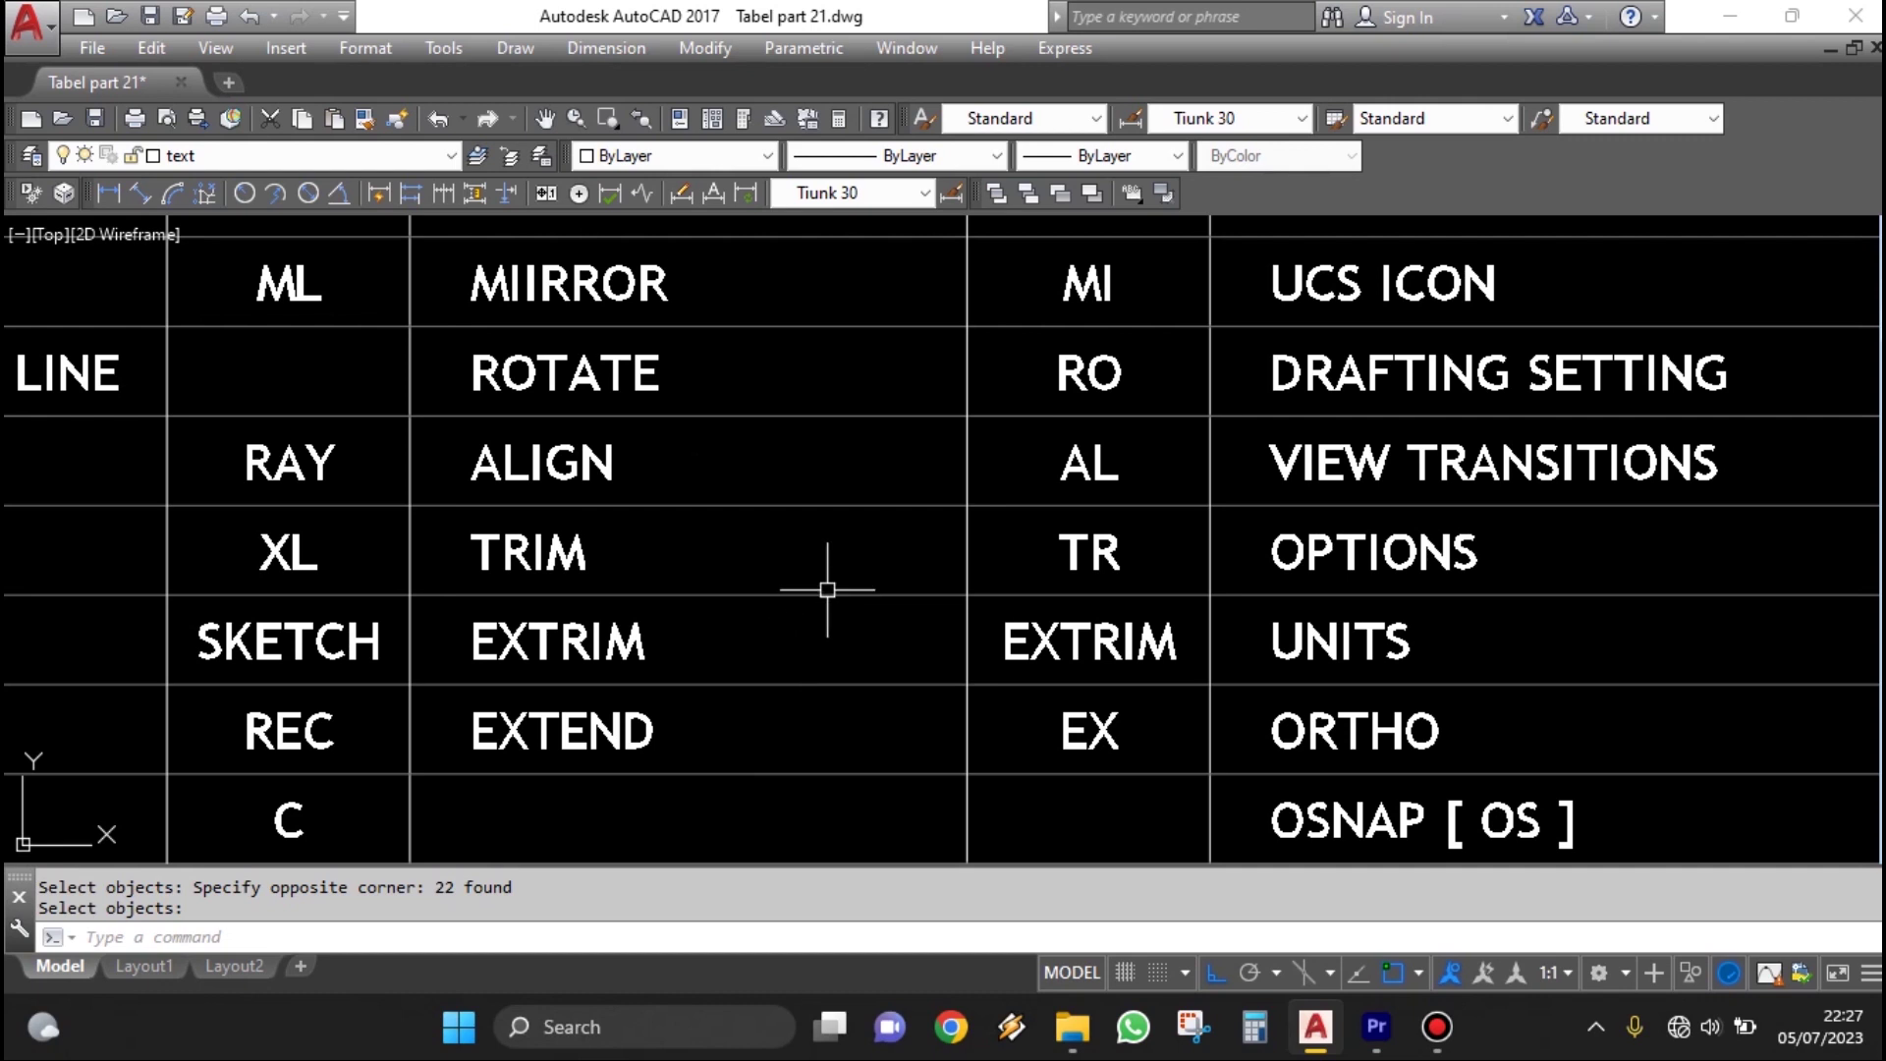
scroll(885, 649, down, 5)
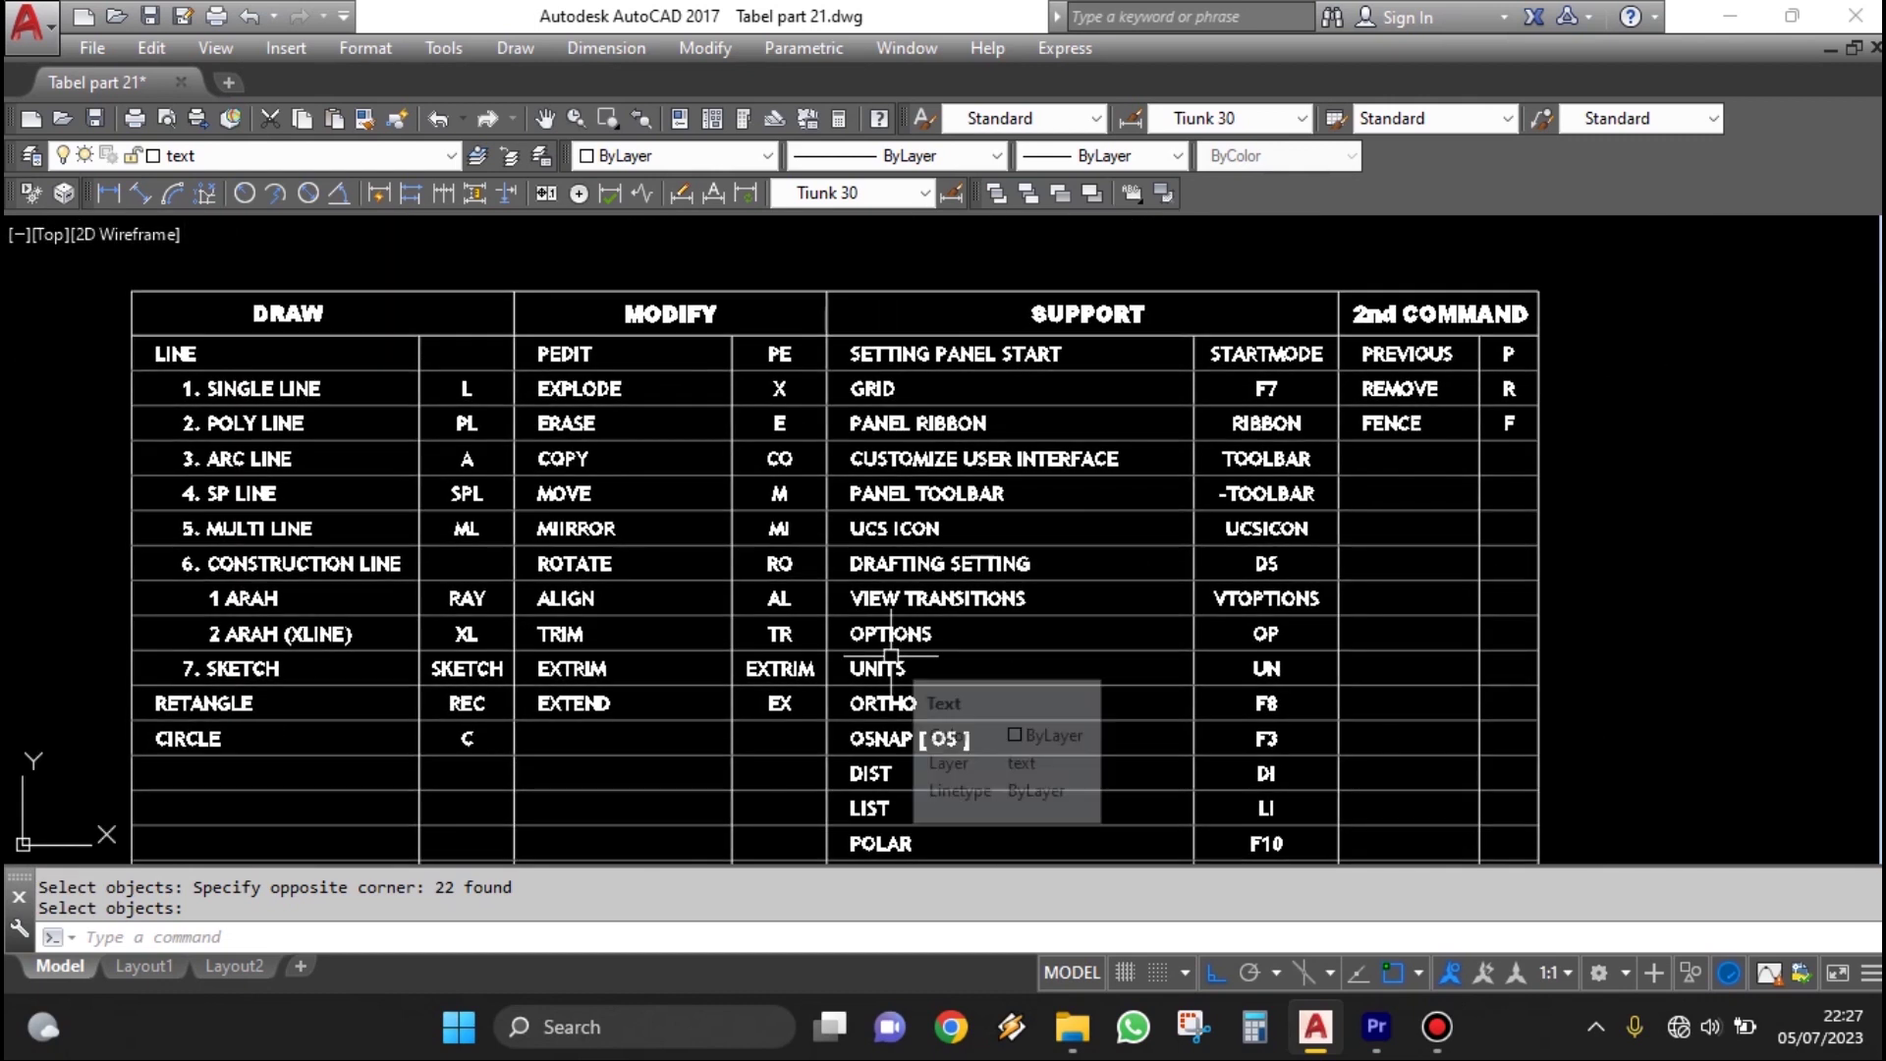